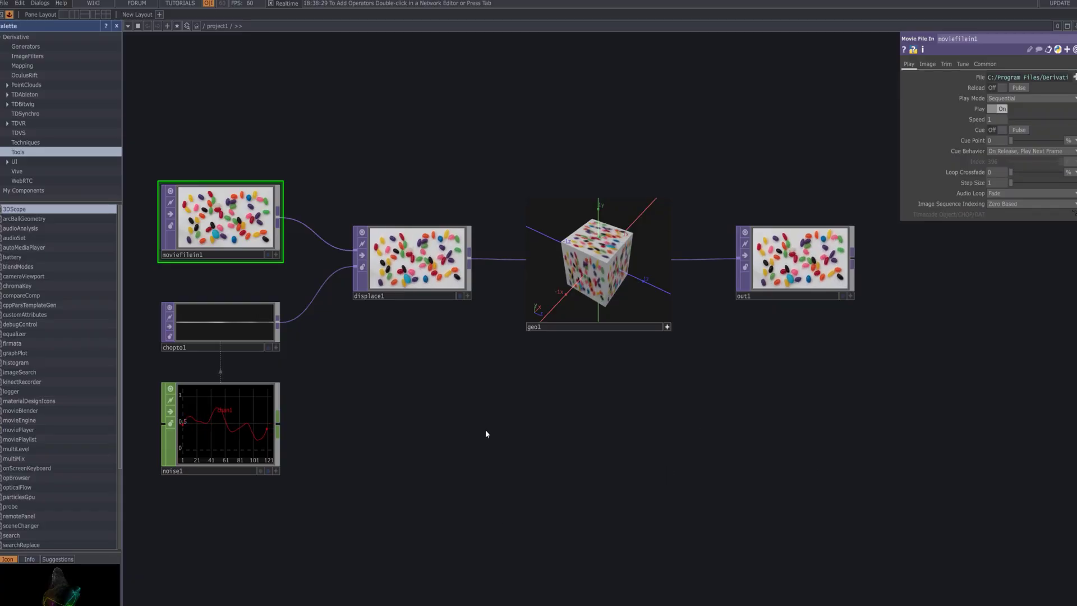
Box-select all the operators of the default starter network
drag(886, 503, 238, 183)
Delete the starter operators and place an Audio File In CHOP loading sound.mp4
key(Delete)
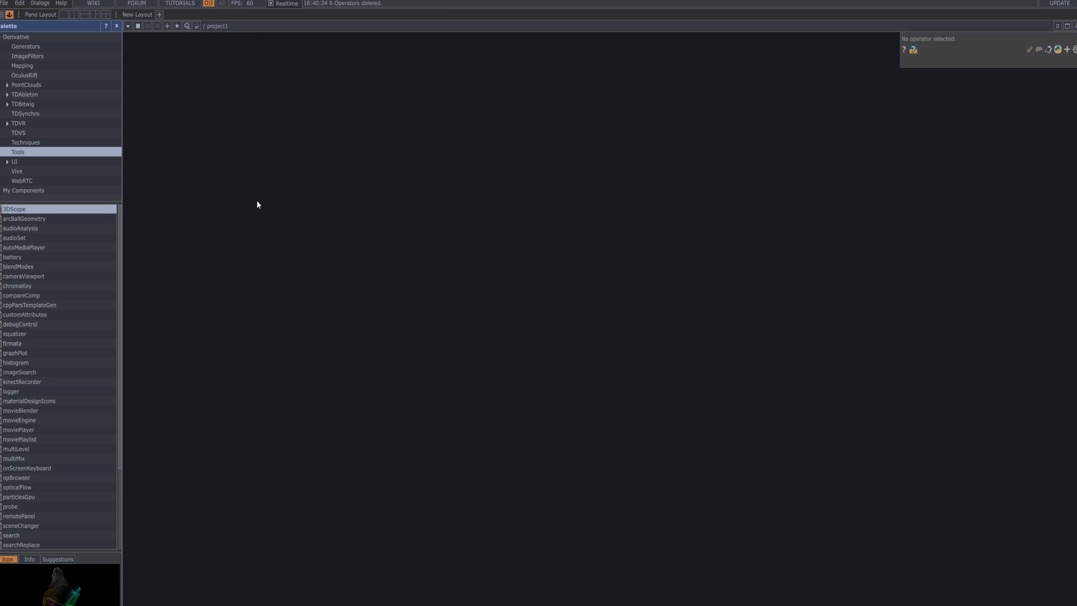
key(Tab)
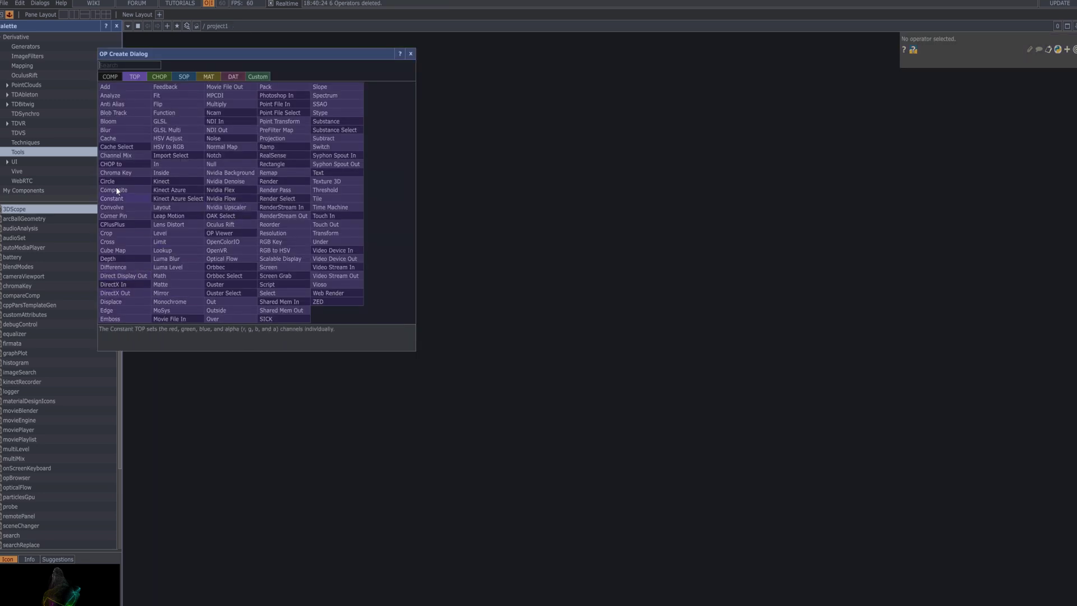
click(159, 77)
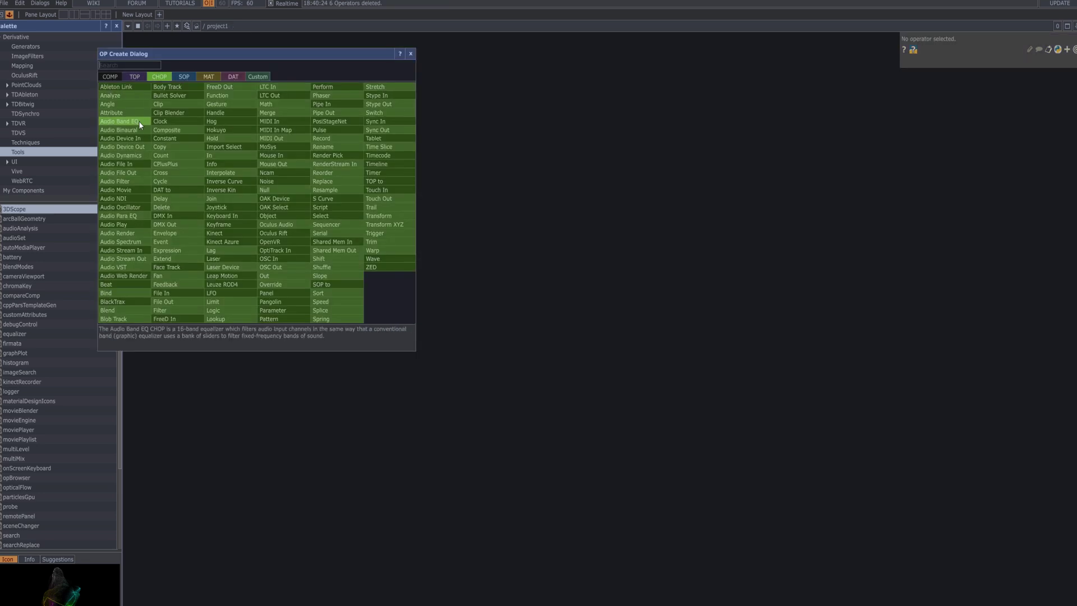
click(138, 164)
click(365, 231)
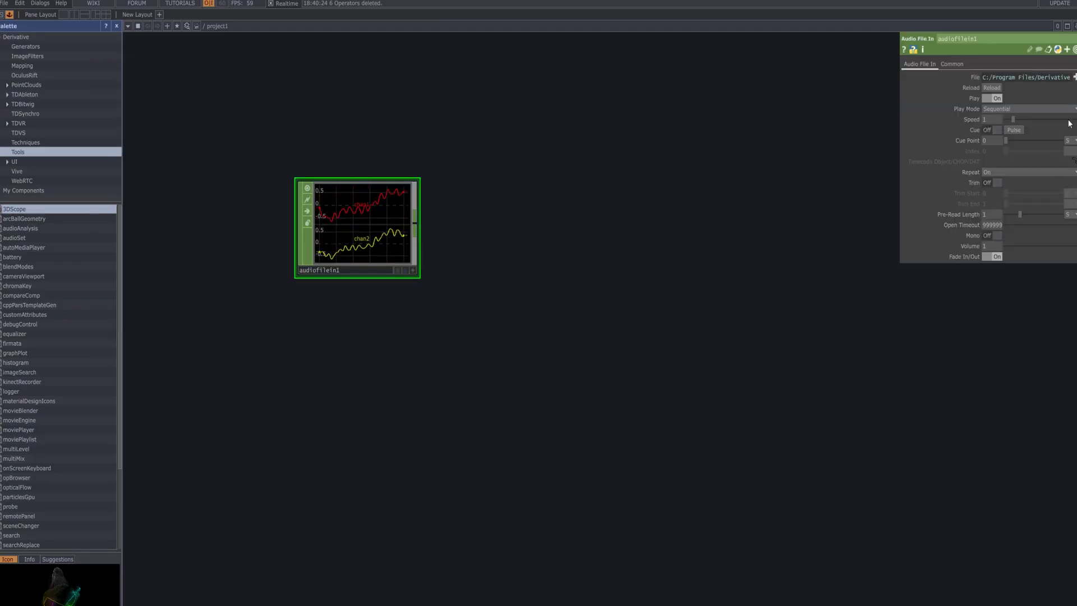
Add a second Audio File In CHOP, audiofilein2, below the first
key(Tab)
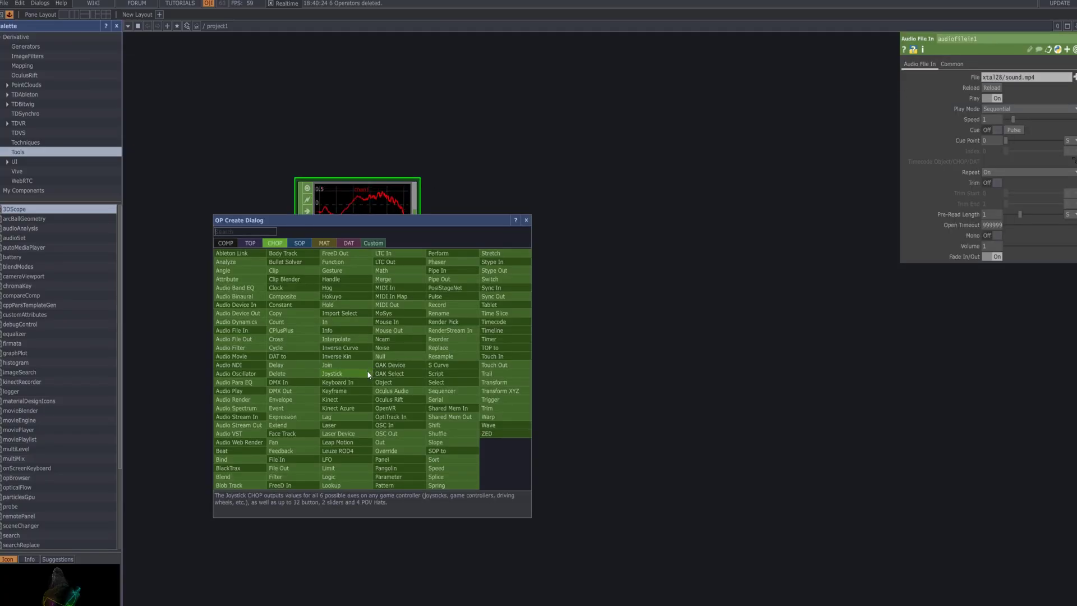
click(248, 331)
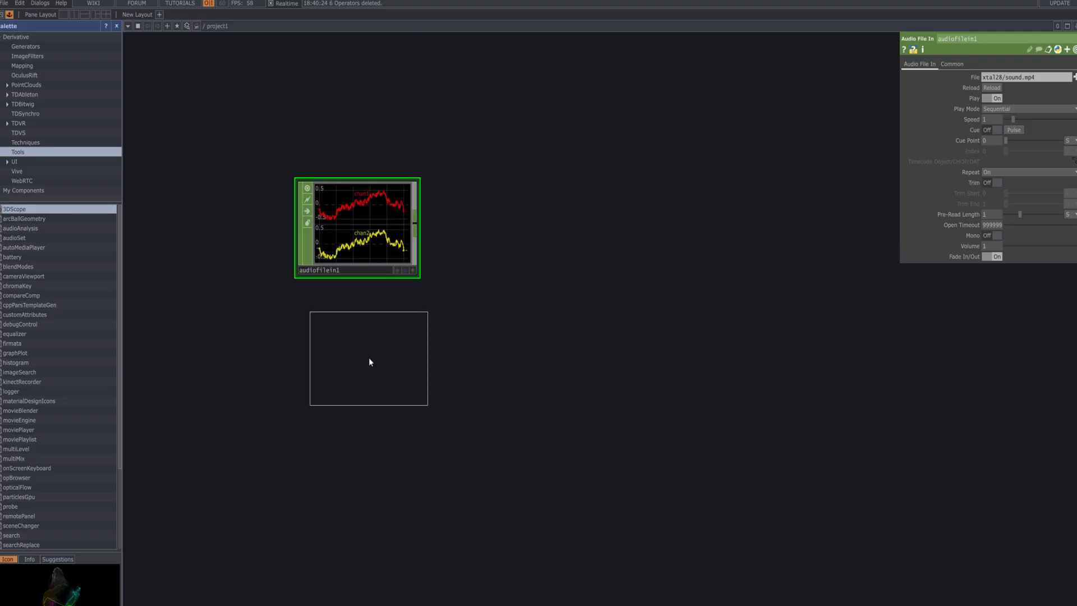
click(356, 354)
drag(638, 356, 578, 327)
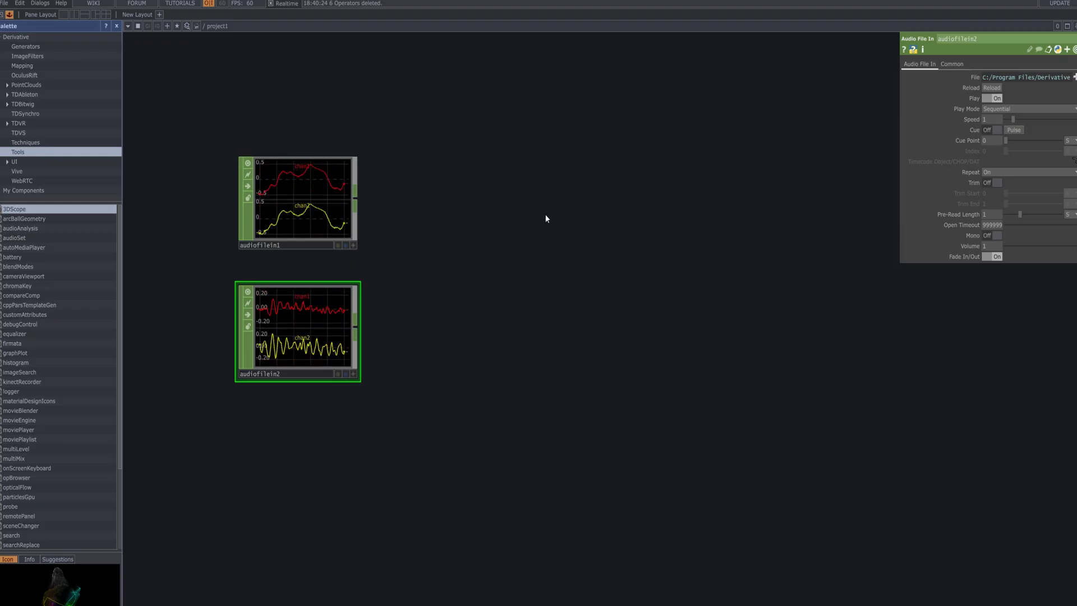
Place an Audio Spectrum CHOP to the right, wired from audiofilein1
key(Tab)
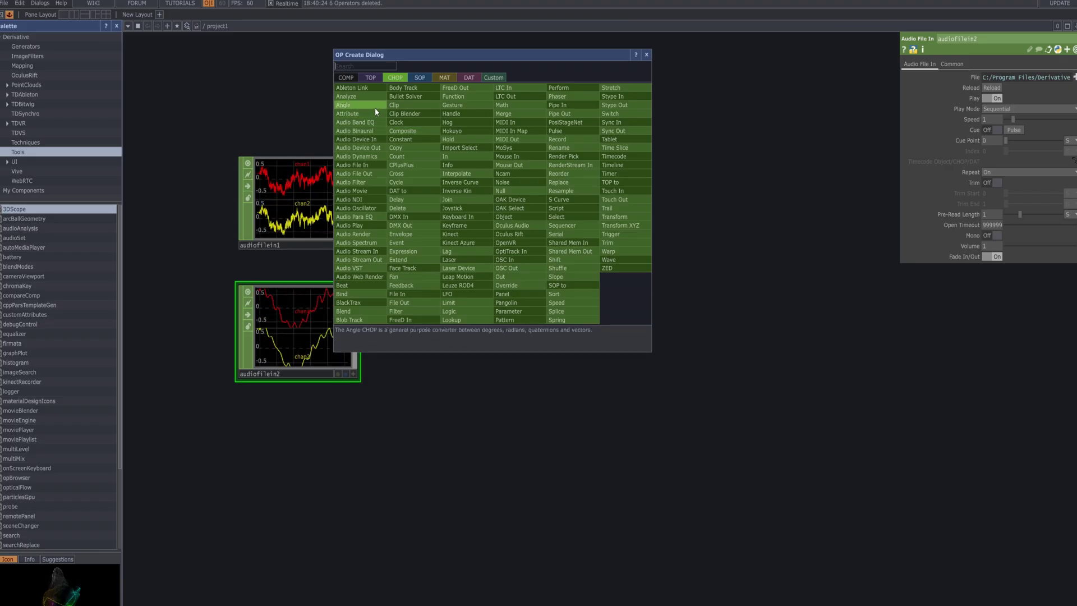
text(sp)
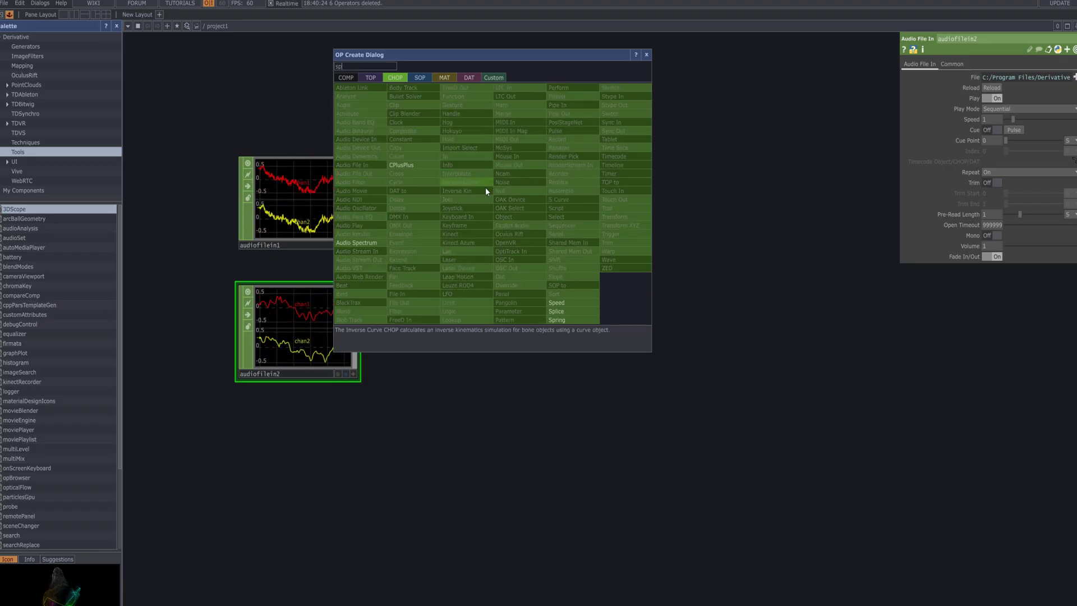
click(371, 243)
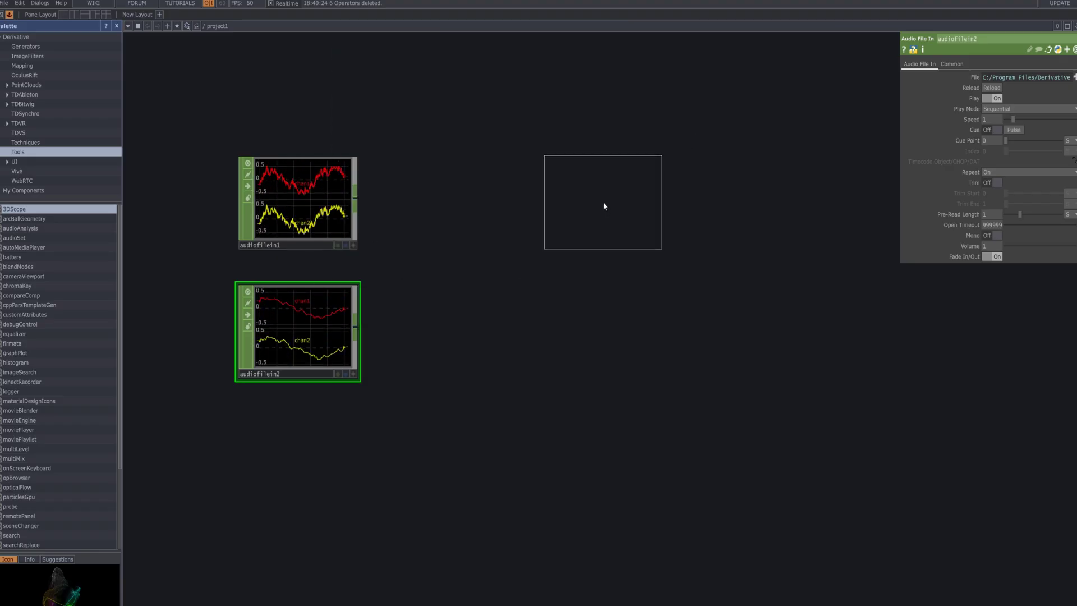
click(604, 206)
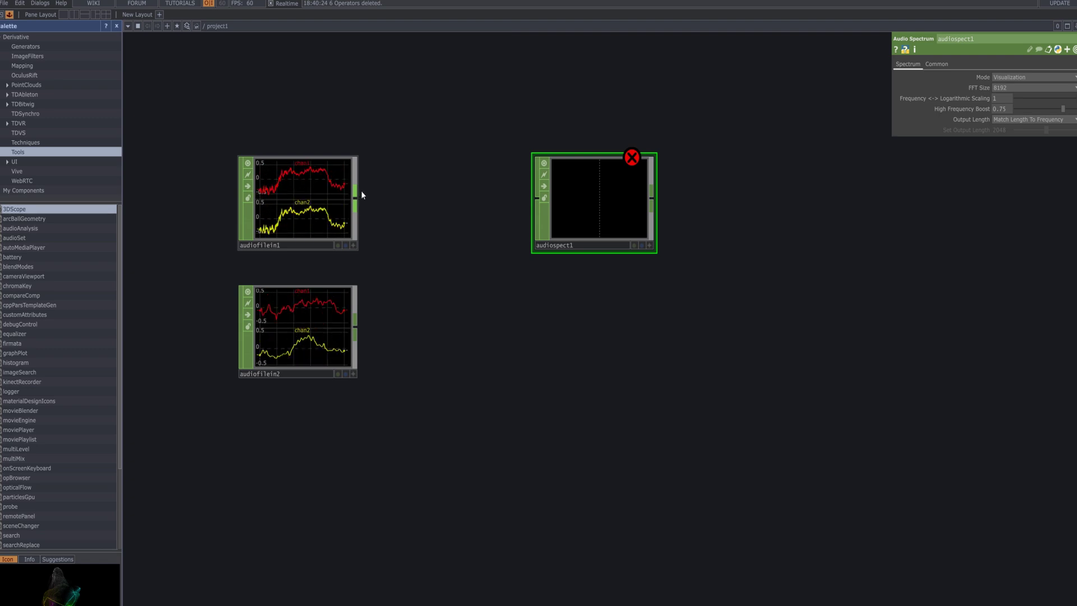
drag(359, 198, 537, 199)
drag(631, 196, 699, 197)
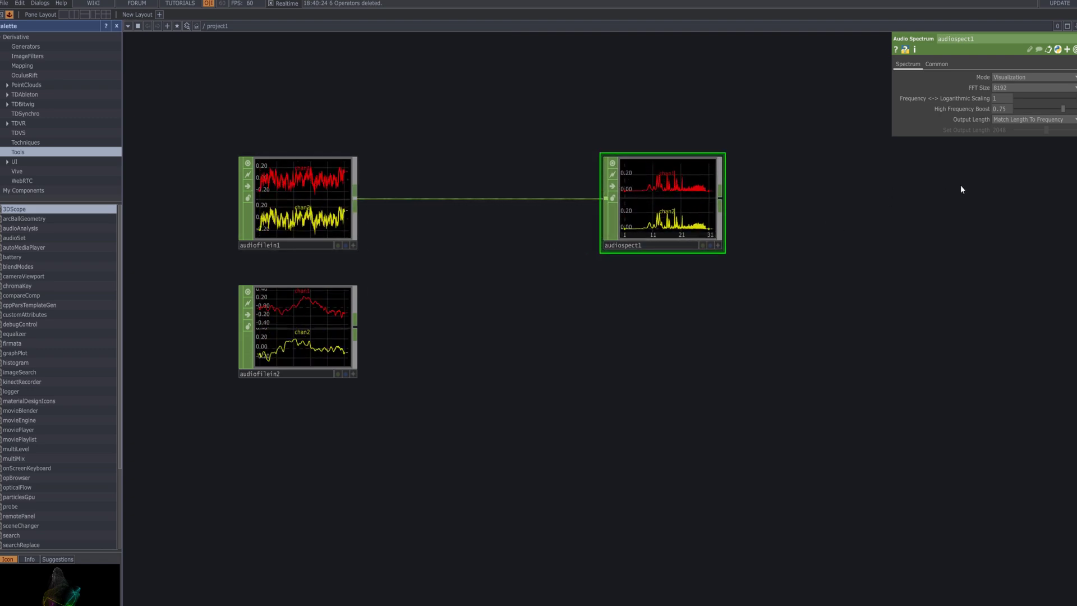
key(Tab)
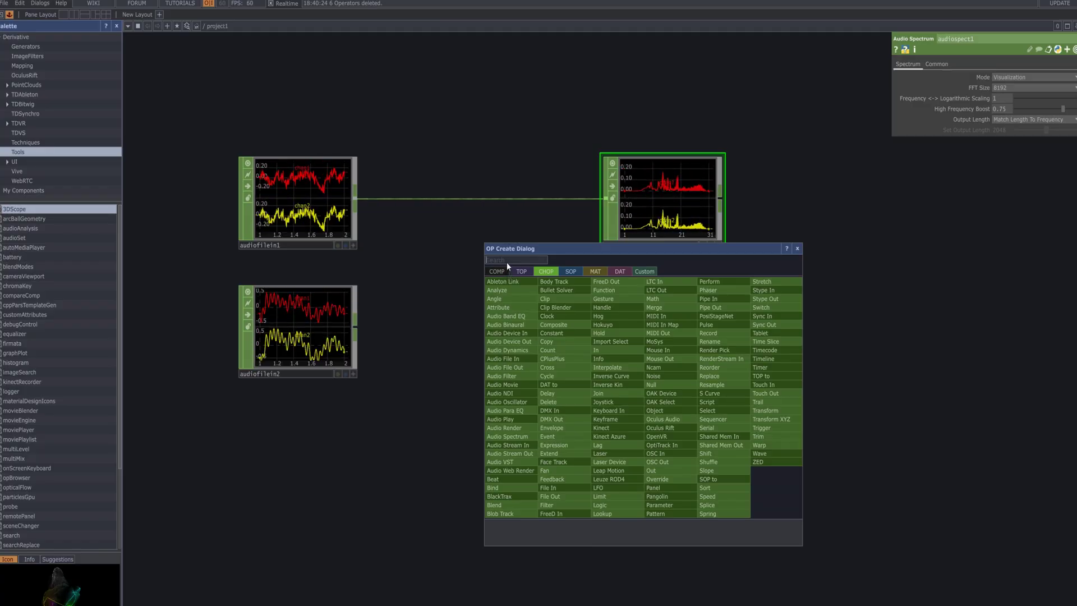
Add an Audio Device Out CHOP below the spectrum, fed by audiofilein1 and audiofilein2
click(531, 341)
click(656, 379)
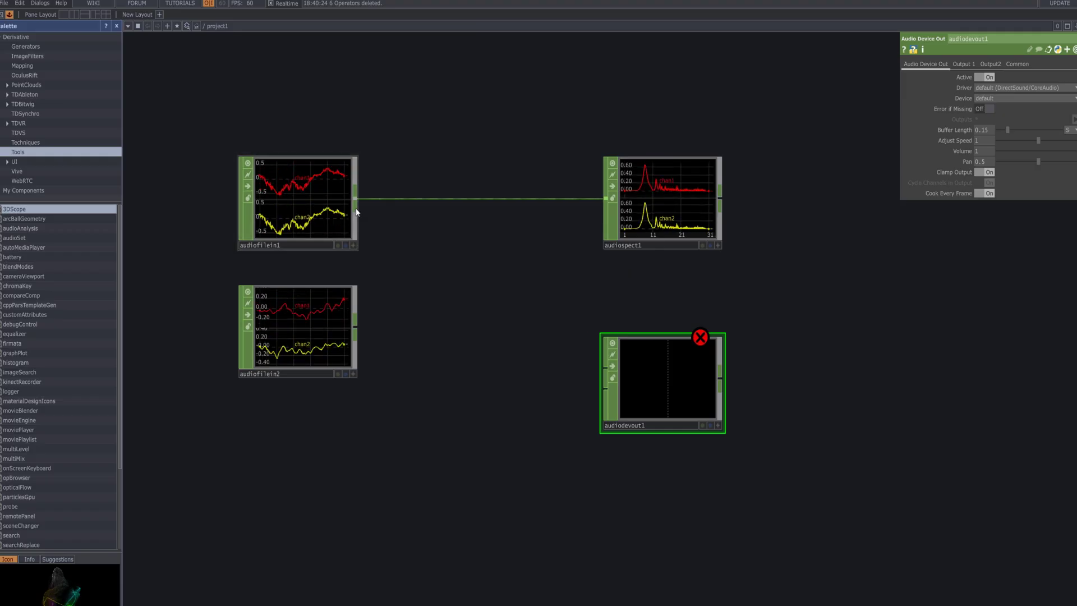
drag(356, 199, 606, 367)
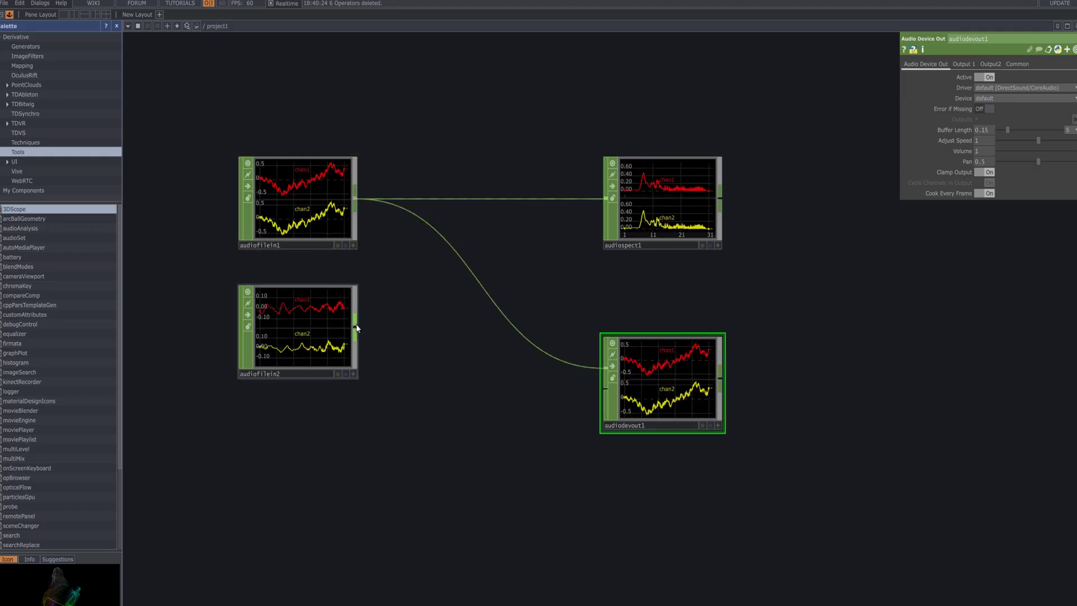
drag(356, 324, 612, 393)
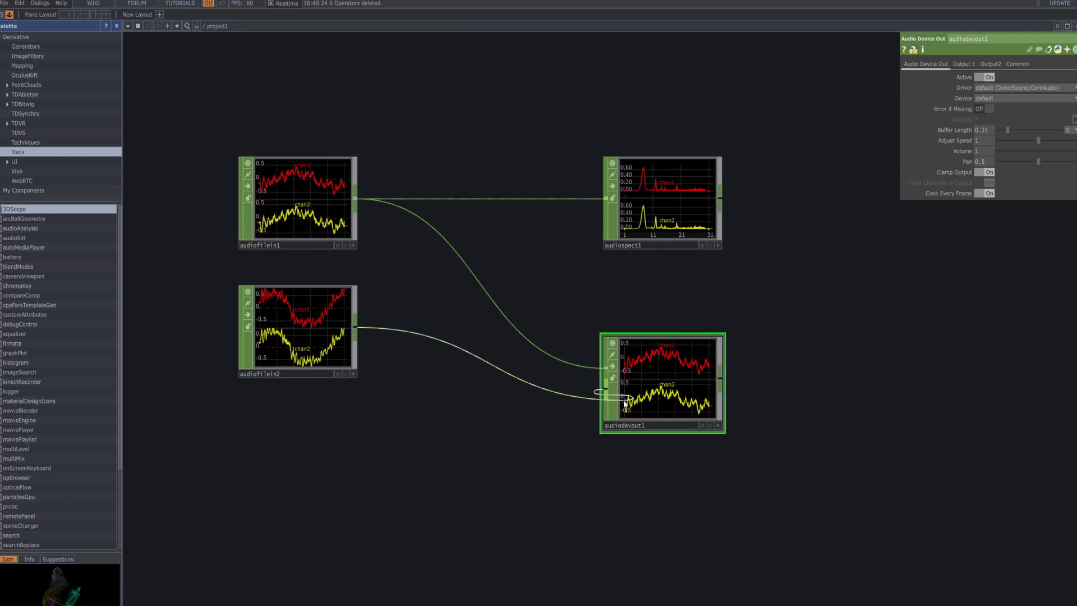
drag(685, 403, 684, 377)
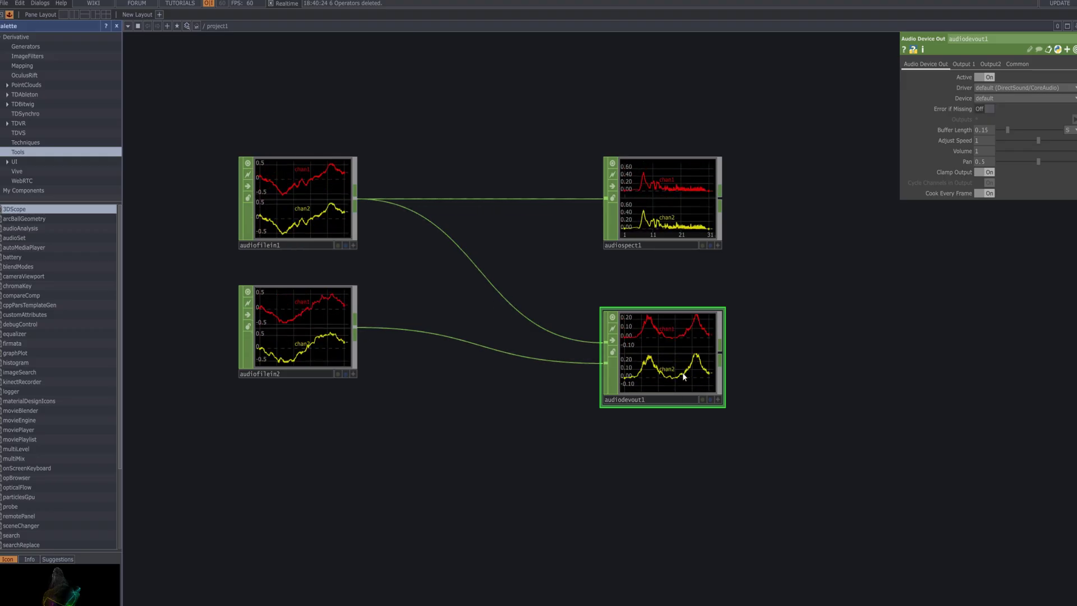
drag(682, 374, 679, 387)
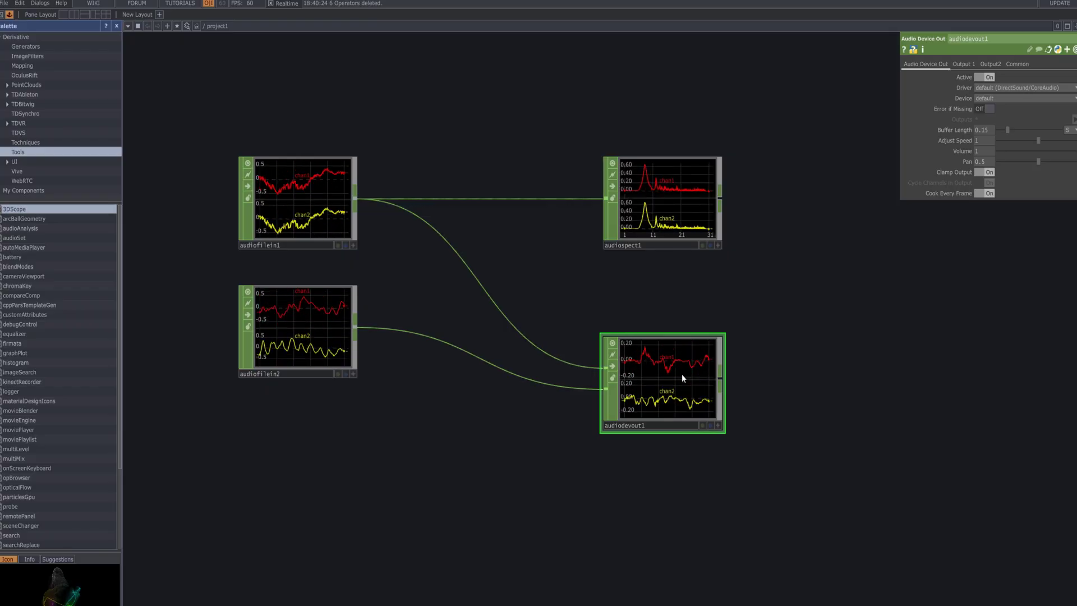
drag(682, 374, 681, 348)
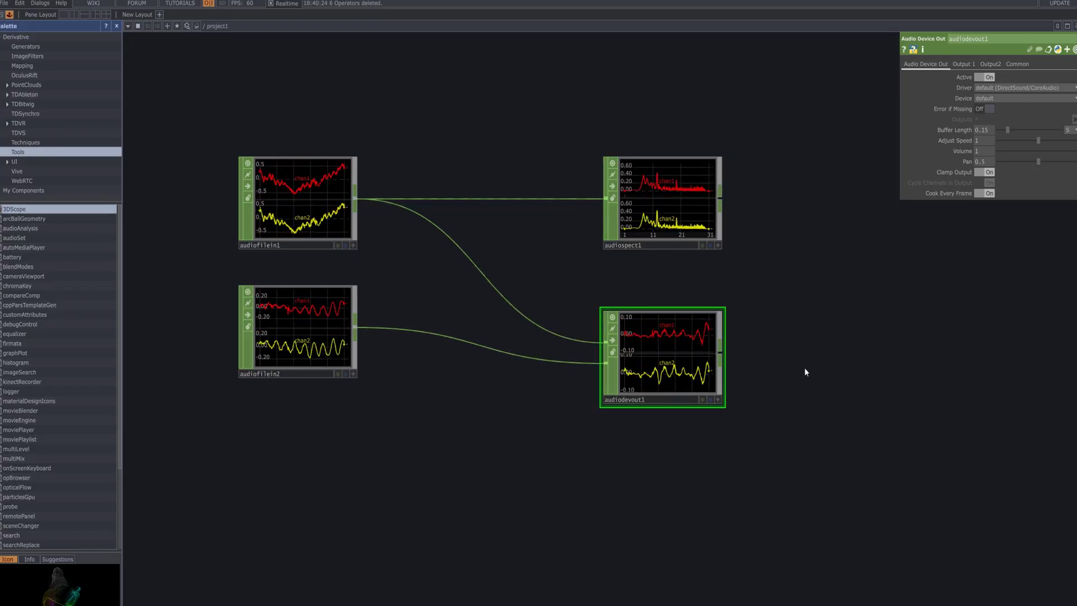
drag(804, 372, 802, 374)
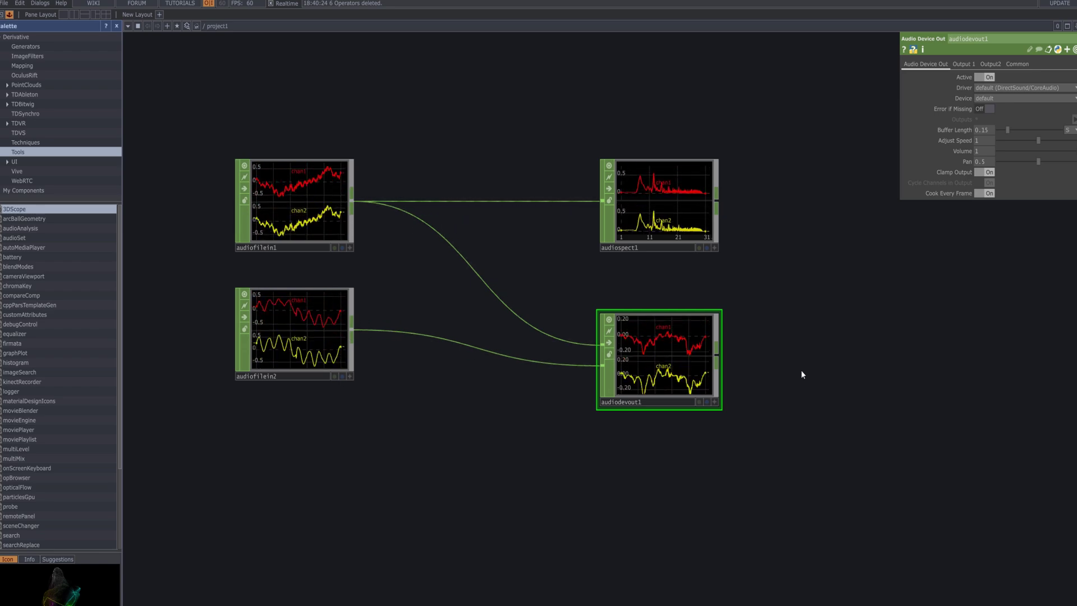
drag(802, 371, 583, 353)
scroll(618, 337, down, 2)
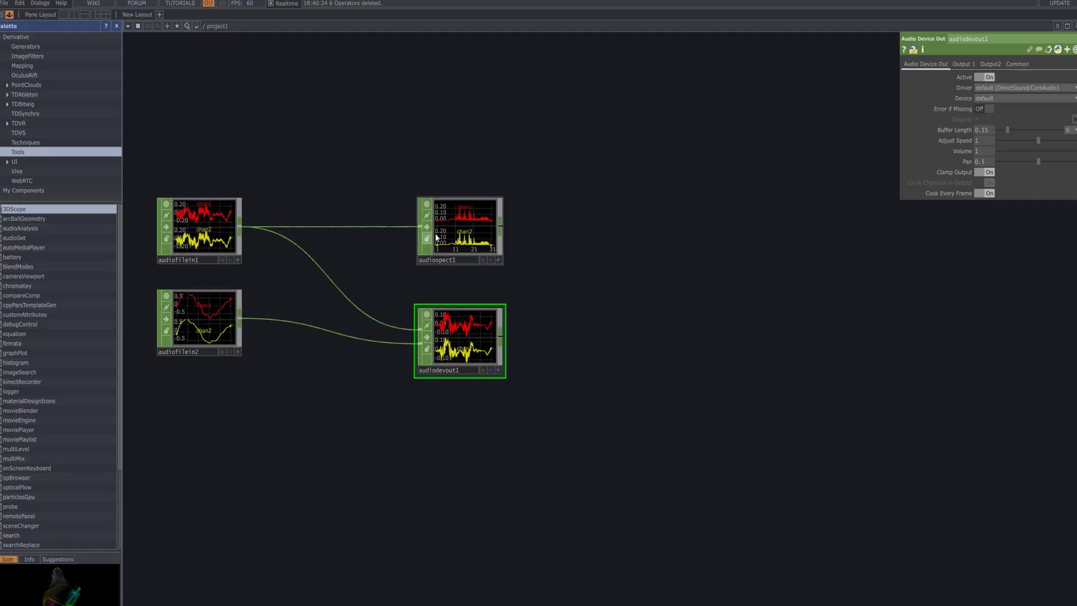
Lower audiospect1's Frequency-Logarithmic Scaling to about 0.709, keeping FFT size 8192
click(481, 256)
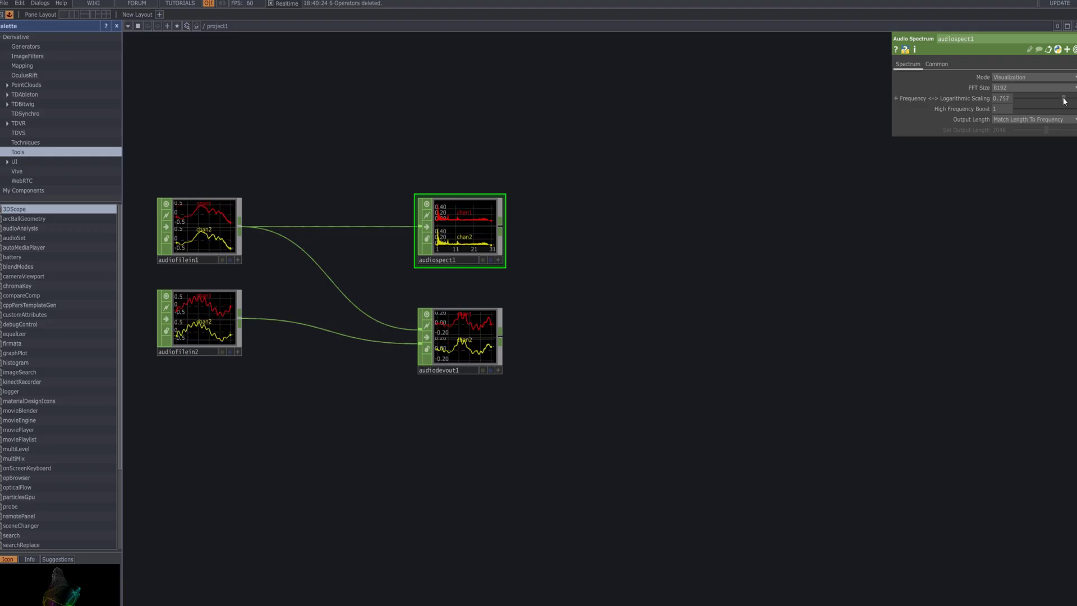
drag(1065, 101, 1061, 101)
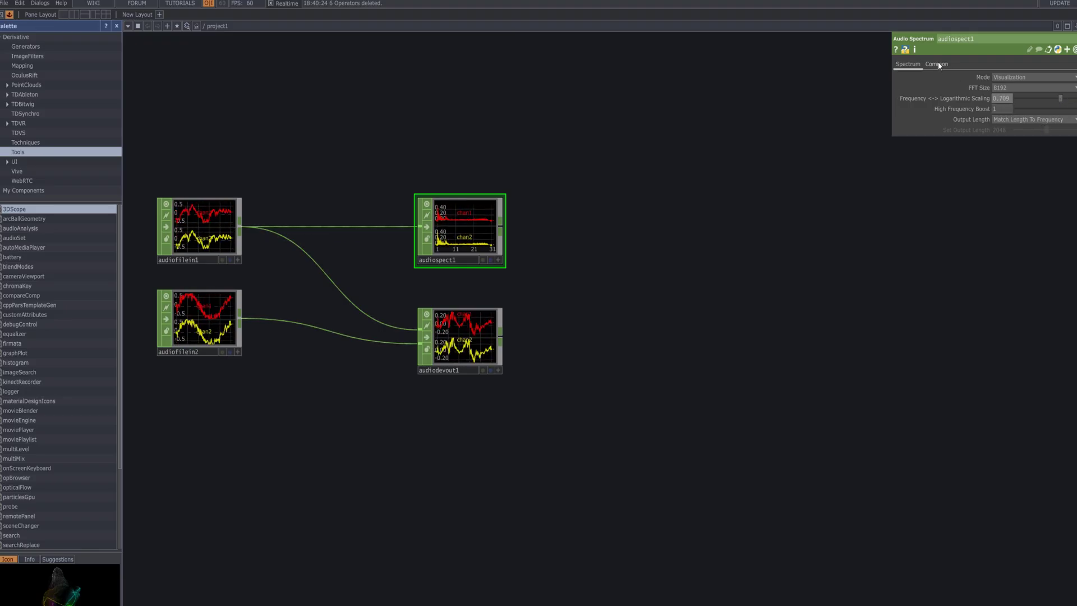
click(1022, 85)
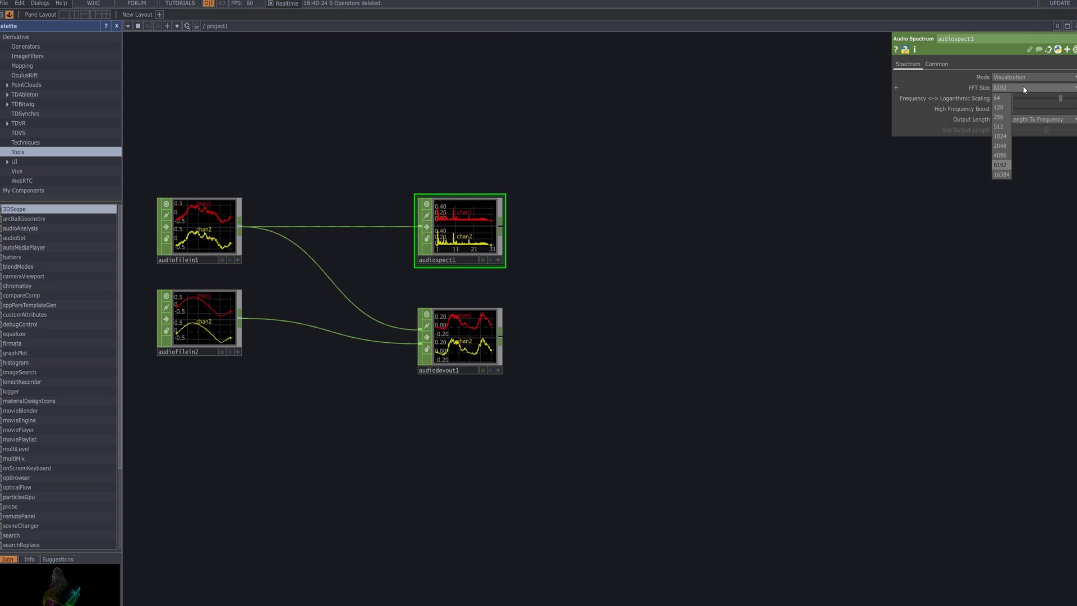
click(1022, 85)
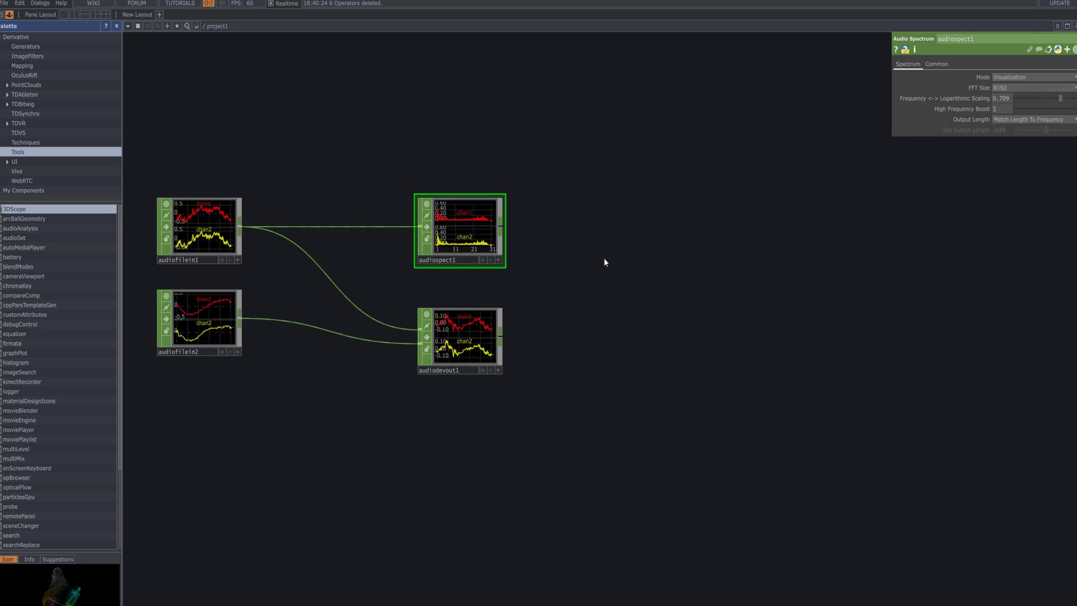
key(Tab)
text(an)
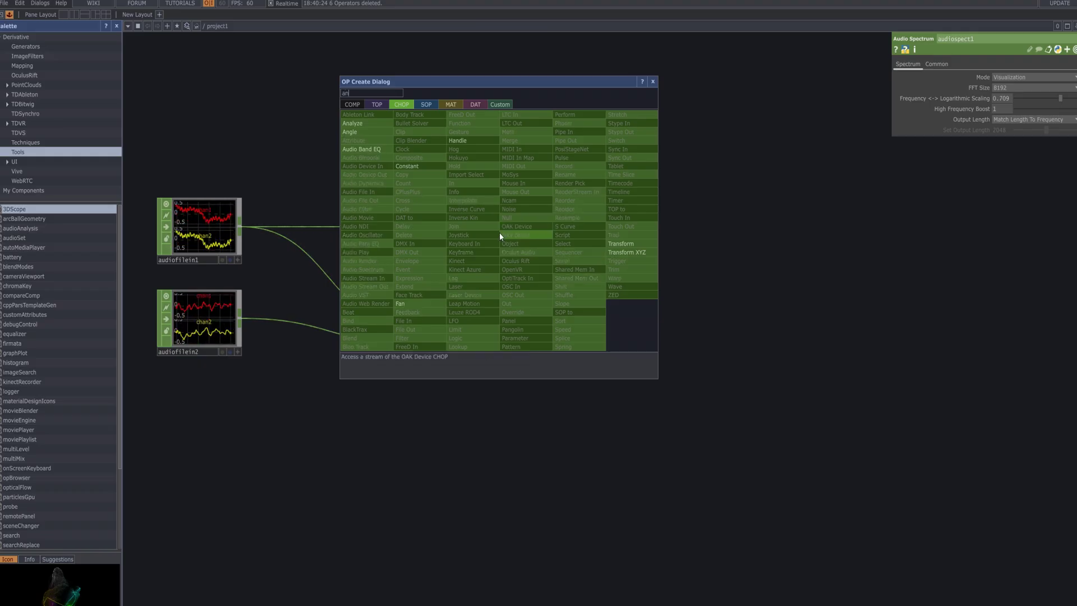
Add an Analyze CHOP after audiospect1 with Function set to Maximum
click(376, 125)
click(821, 306)
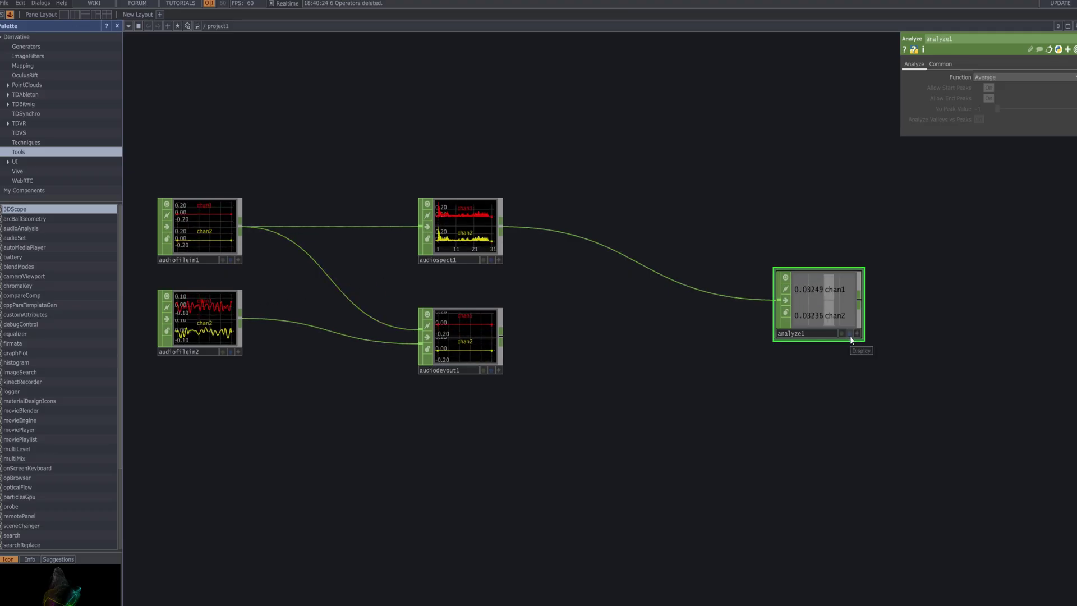
drag(820, 296, 823, 272)
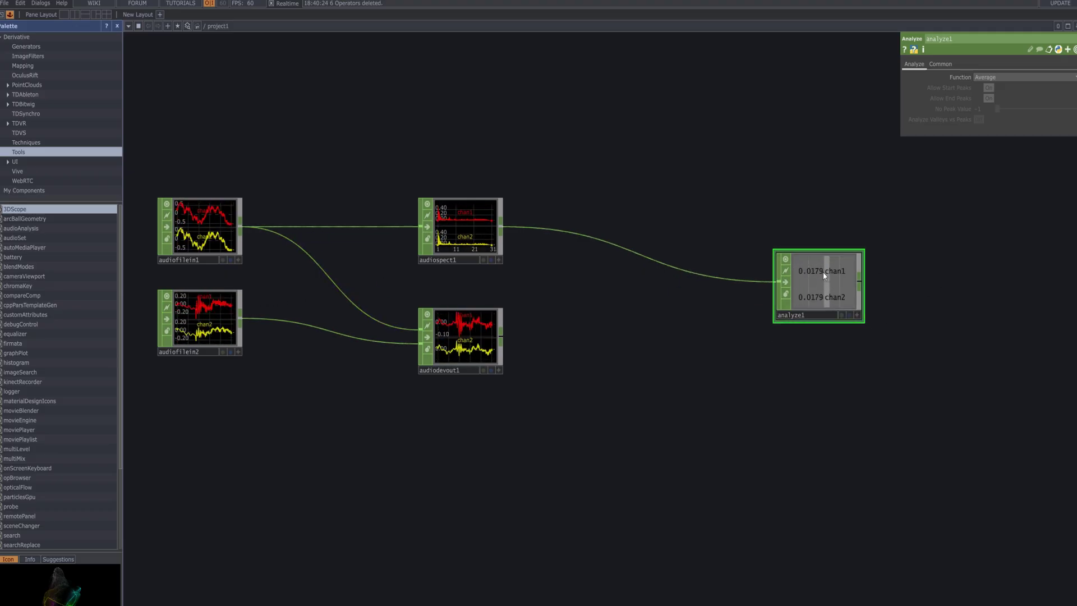
click(1023, 78)
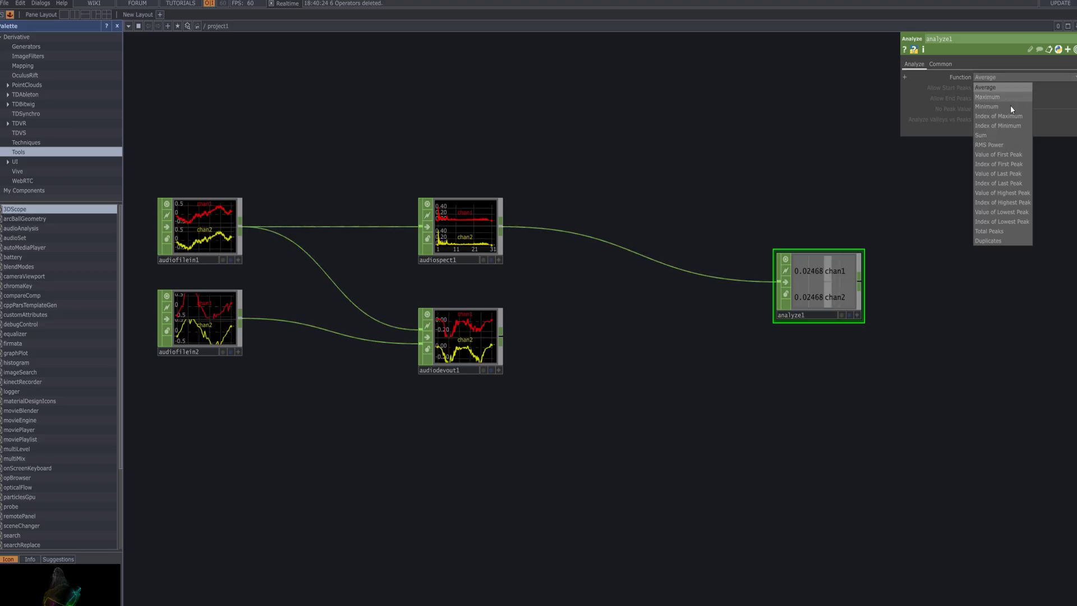
click(1010, 97)
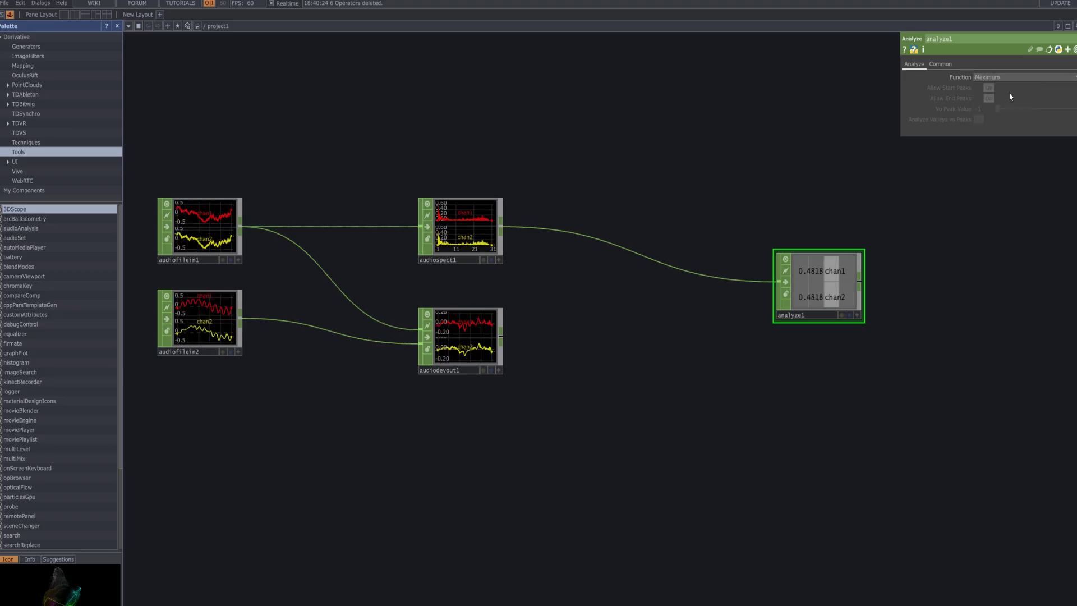
drag(814, 295, 814, 241)
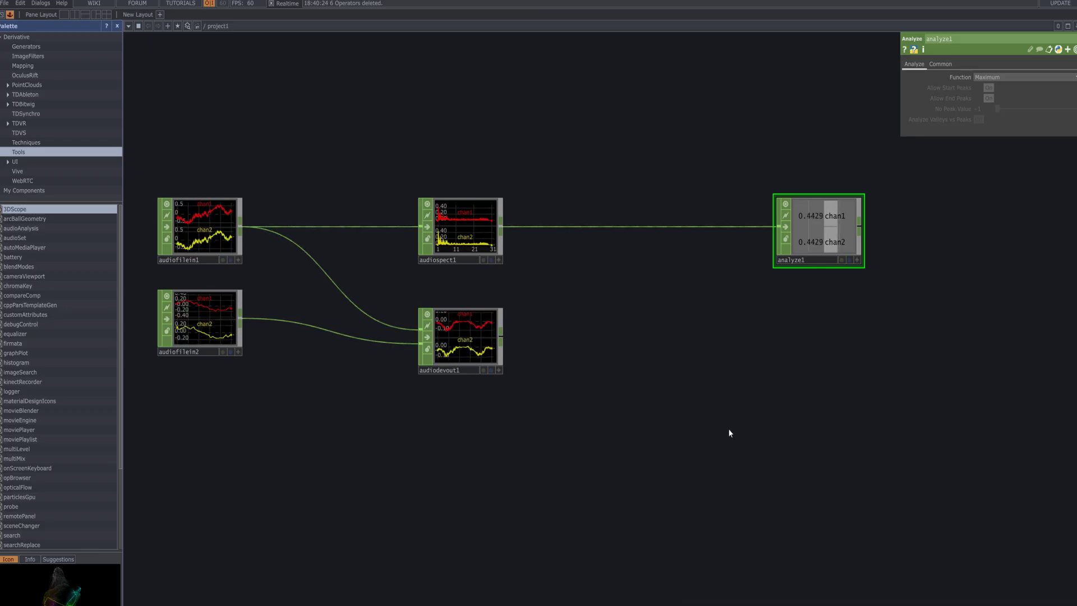
scroll(533, 437, right, 5)
right_click(564, 220)
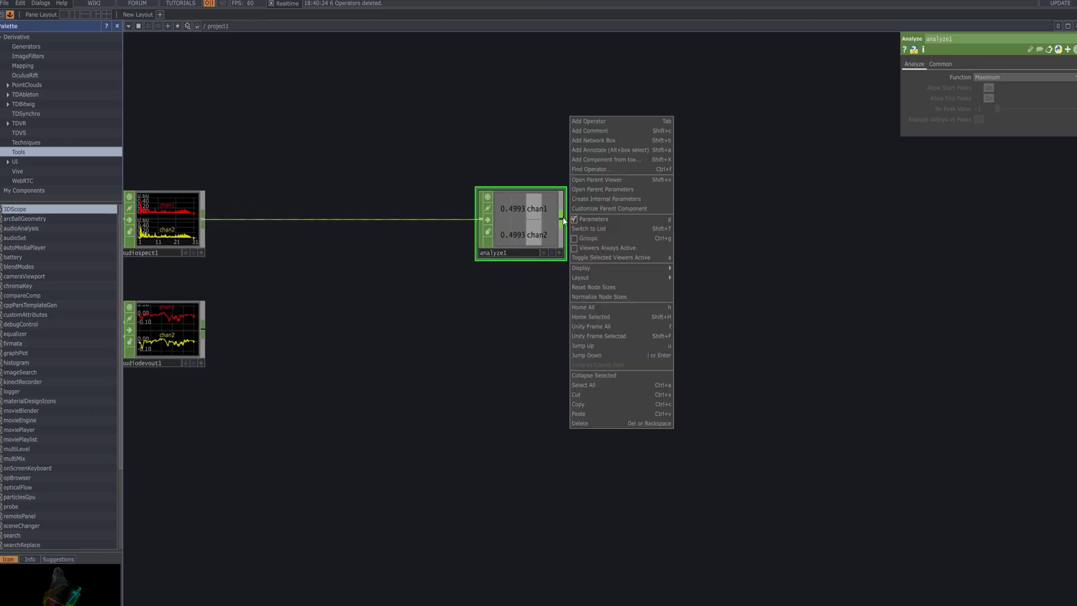
Add a Math CHOP after analyze1 with Combine Channels set to Maximum
right_click(561, 220)
text(math)
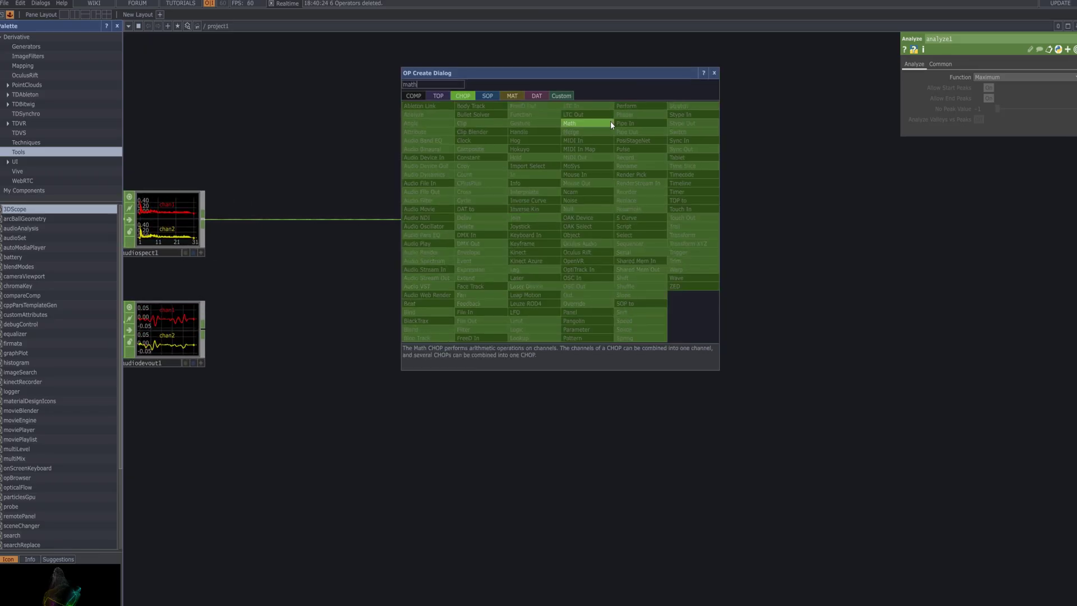
click(610, 122)
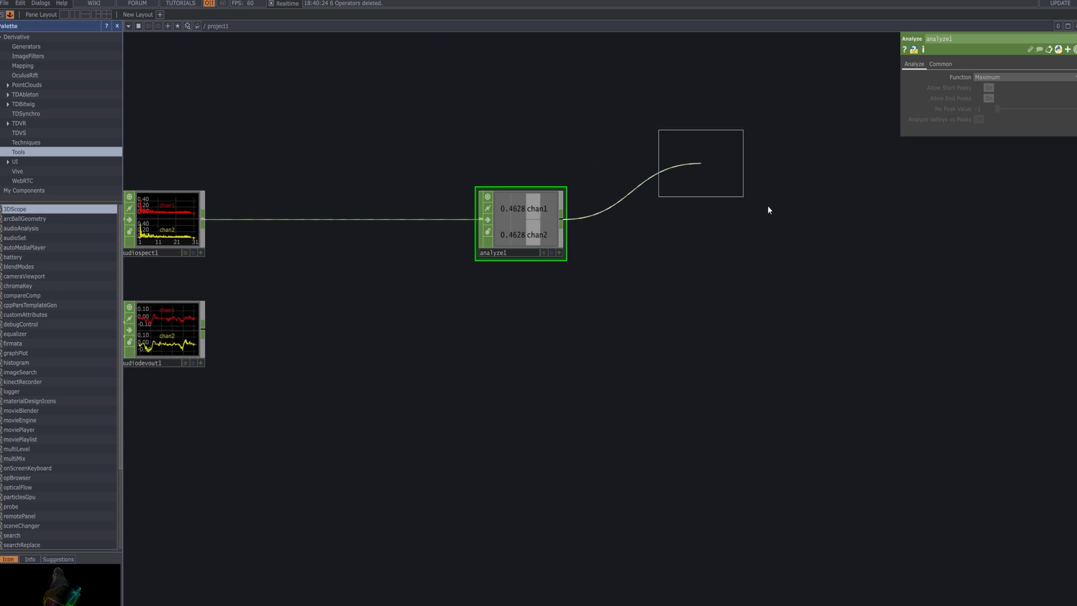
click(790, 221)
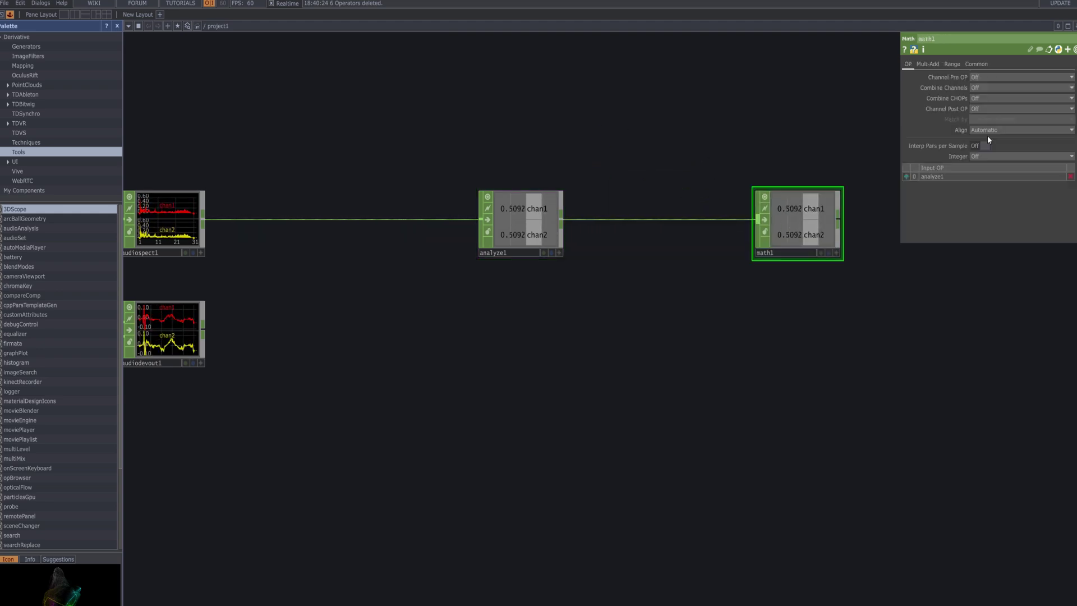
click(1008, 97)
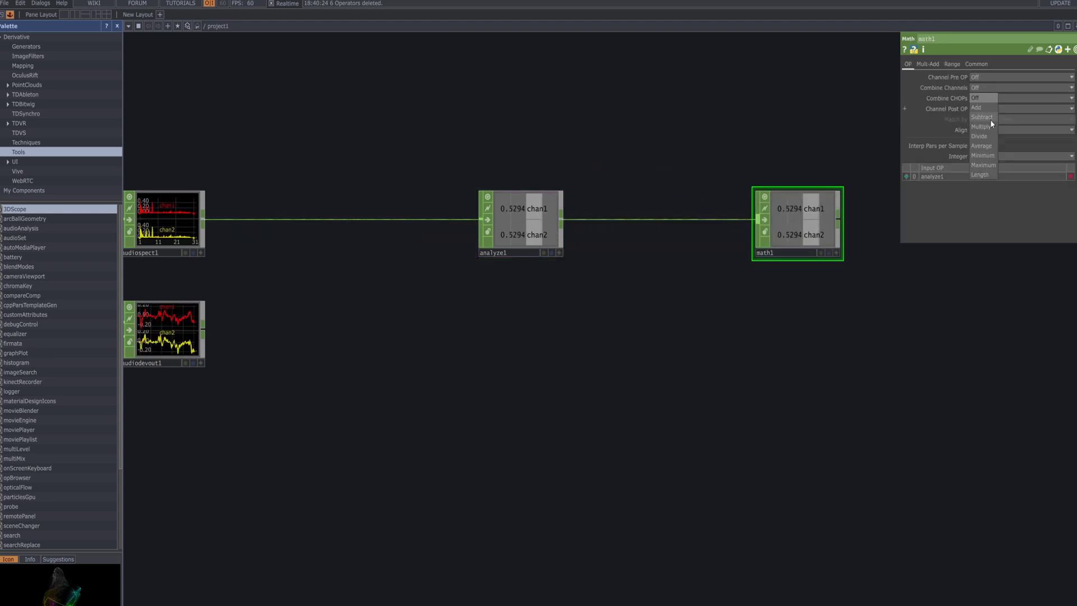
click(988, 166)
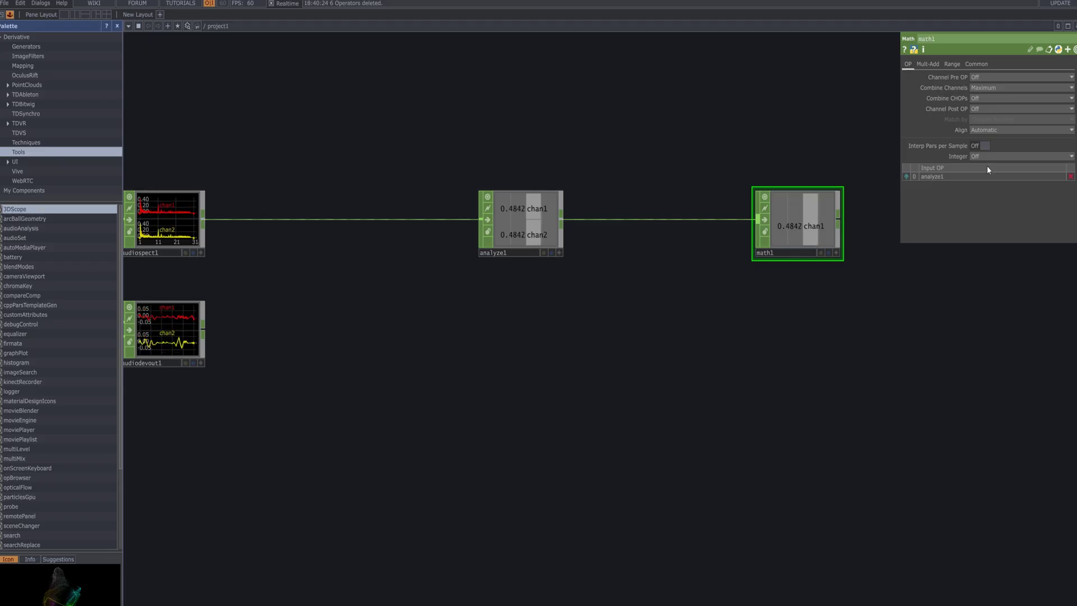
Set math1's To Range value to 3 on the Range page
click(934, 65)
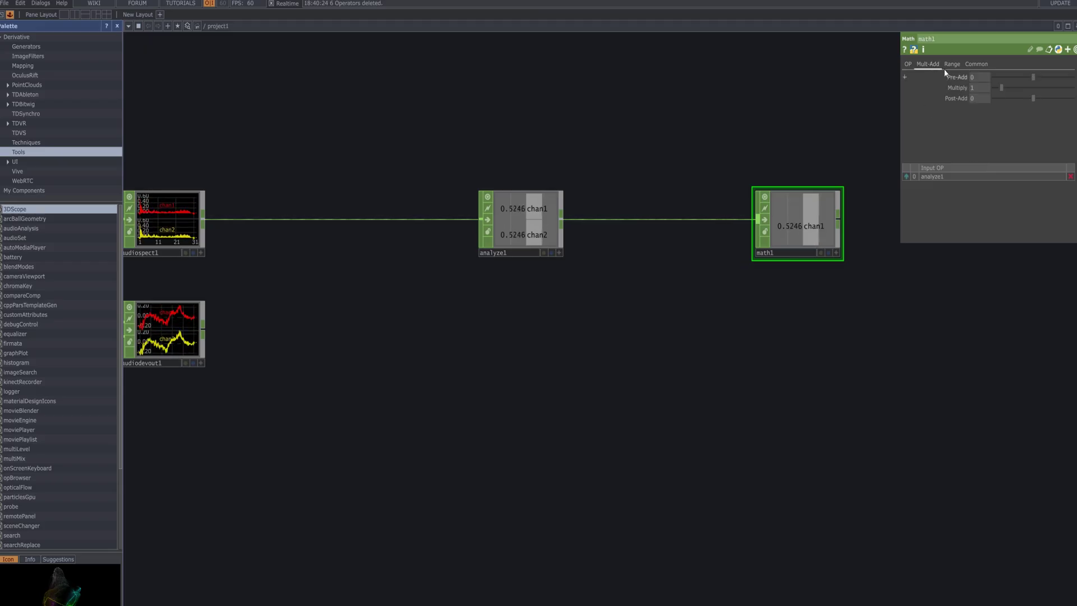
click(952, 65)
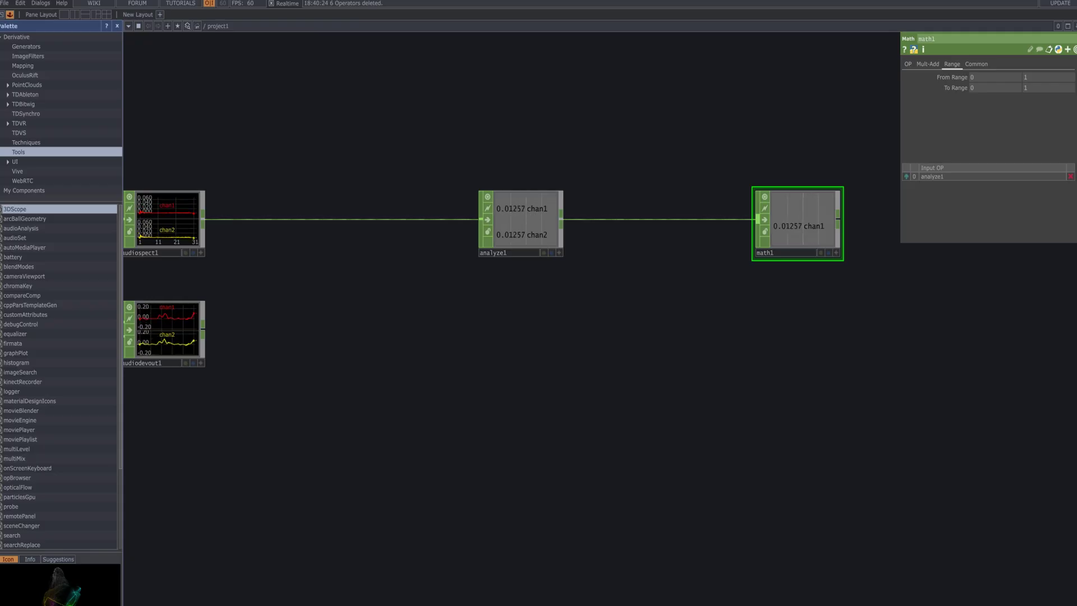
text(3)
key(Return)
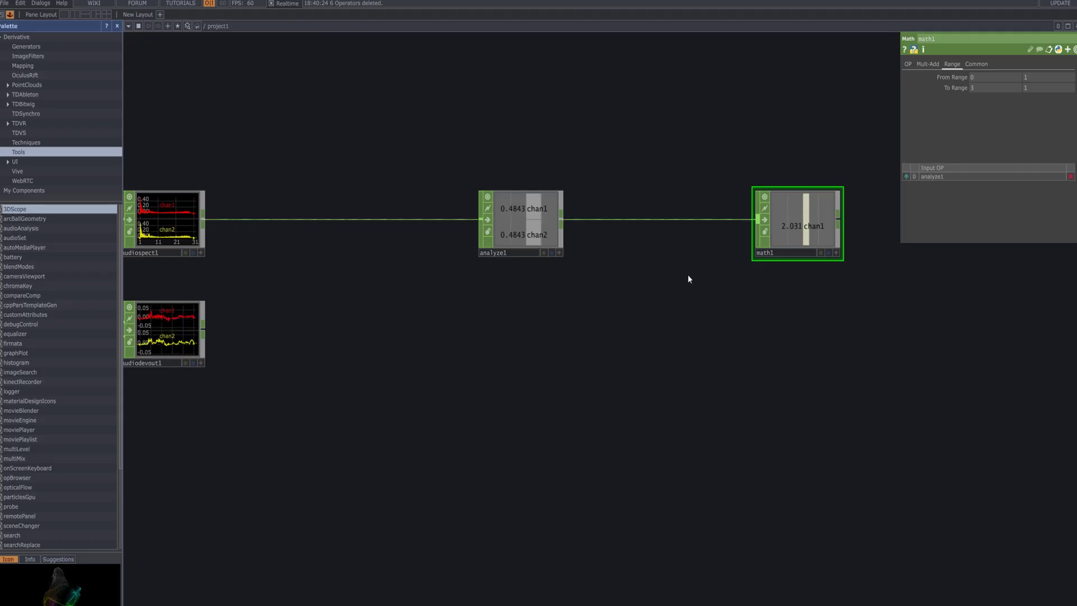
scroll(687, 274, down, 5)
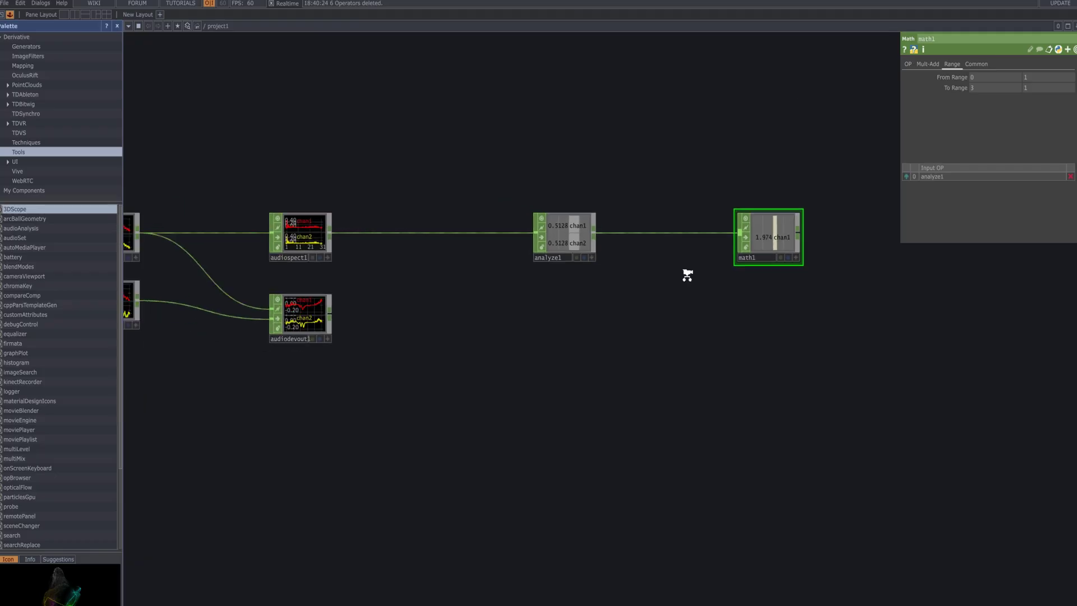
drag(634, 313, 623, 281)
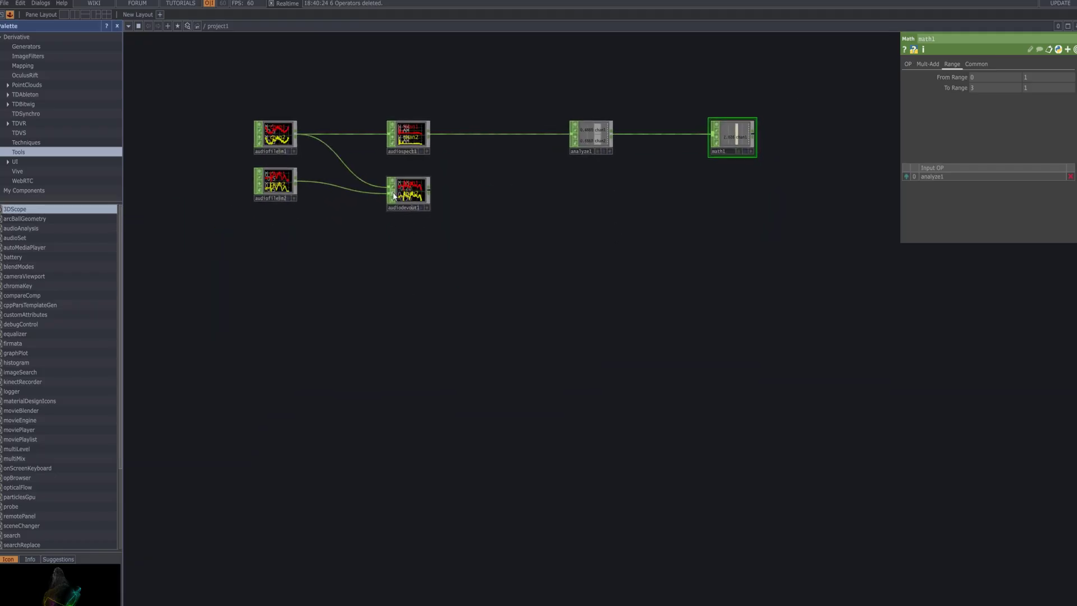
drag(477, 290, 488, 296)
scroll(515, 368, up, 3)
mouse_move(514, 370)
mouse_down()
mouse_move(519, 344)
mouse_move(519, 388)
mouse_up()
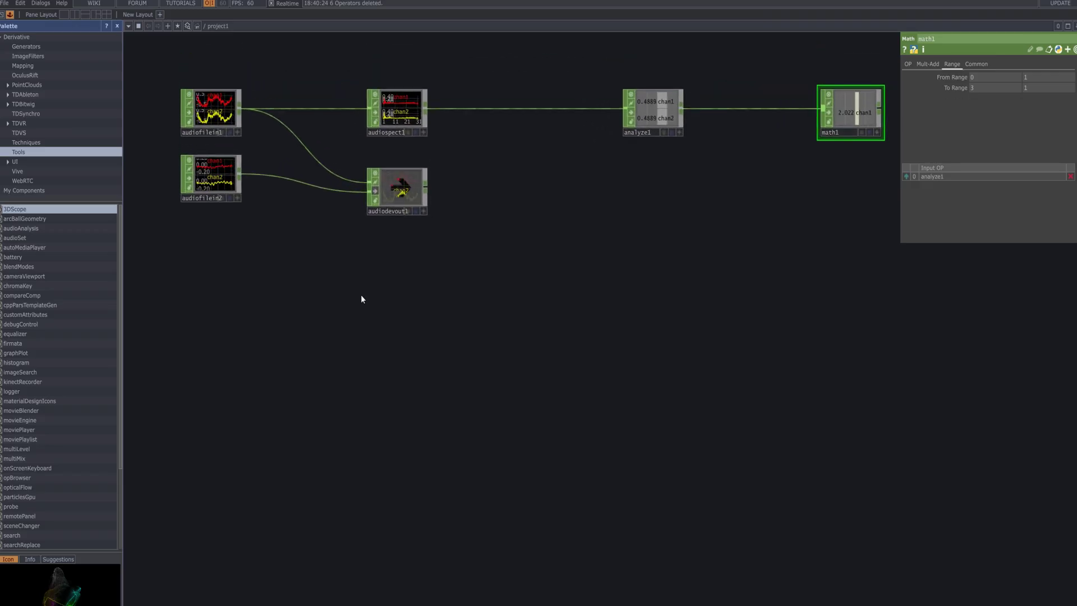
click(117, 26)
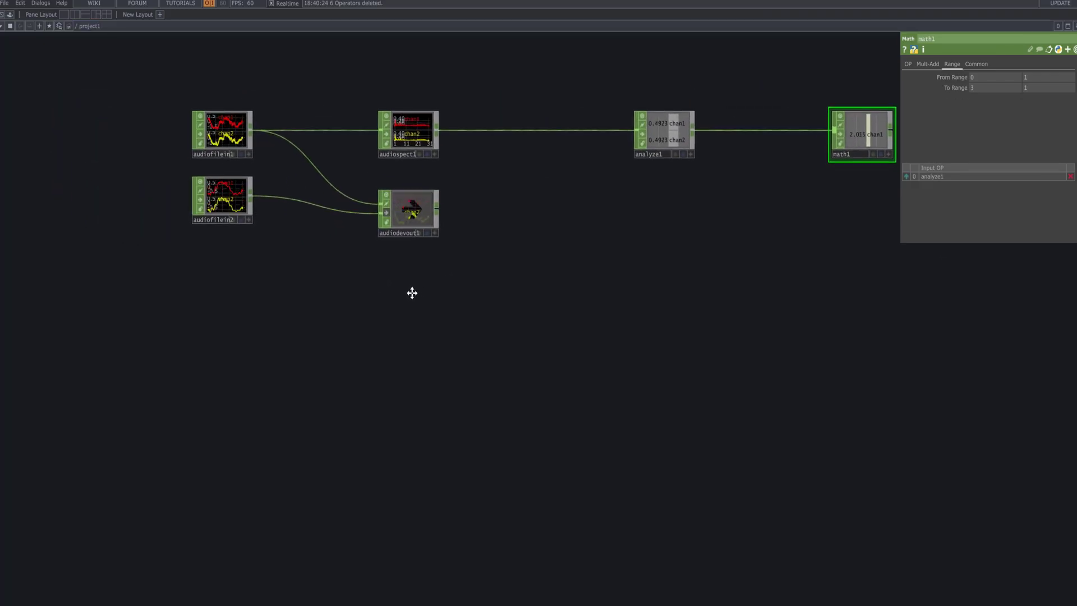
Place a Movie File In TOP, moviefilein1, below audiodevout1
key(Tab)
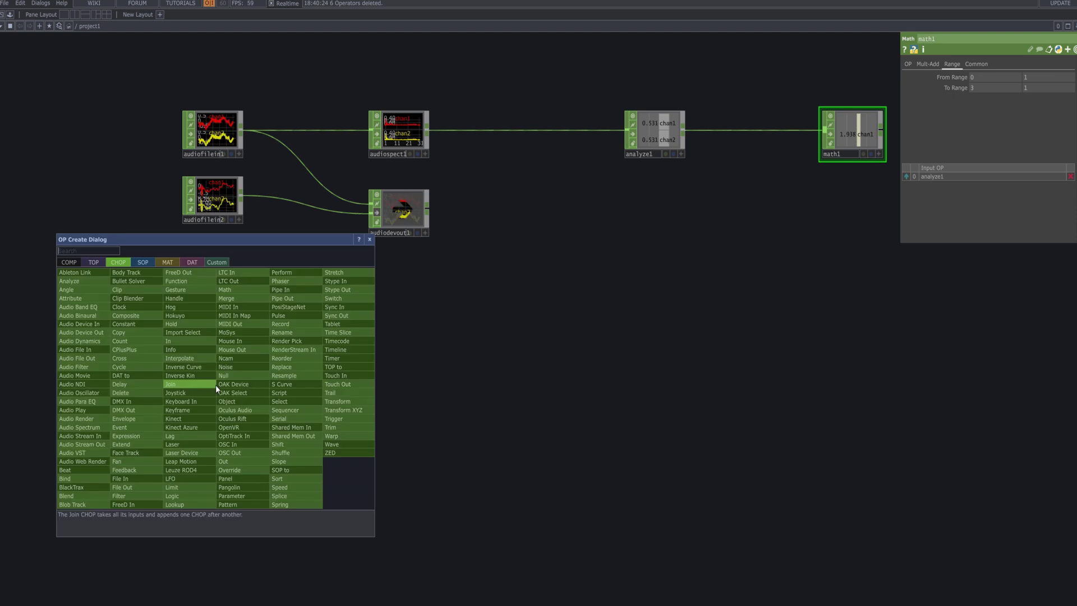
click(91, 262)
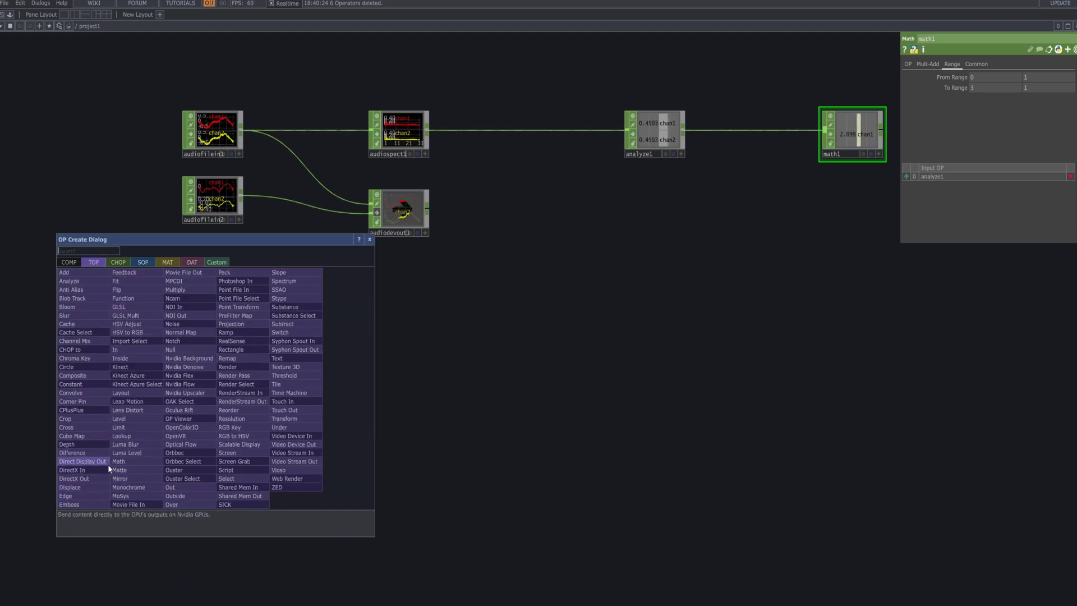
click(135, 505)
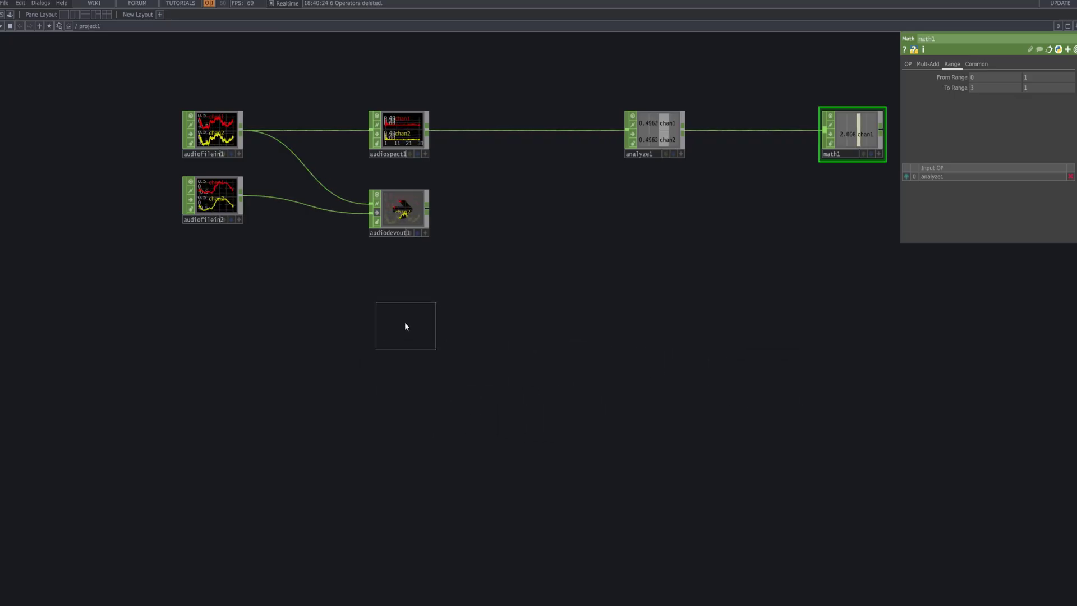
click(404, 356)
Duplicate moviefilein1 into moviefilein2 through moviefilein4 and add moviefilein5
drag(519, 423, 501, 338)
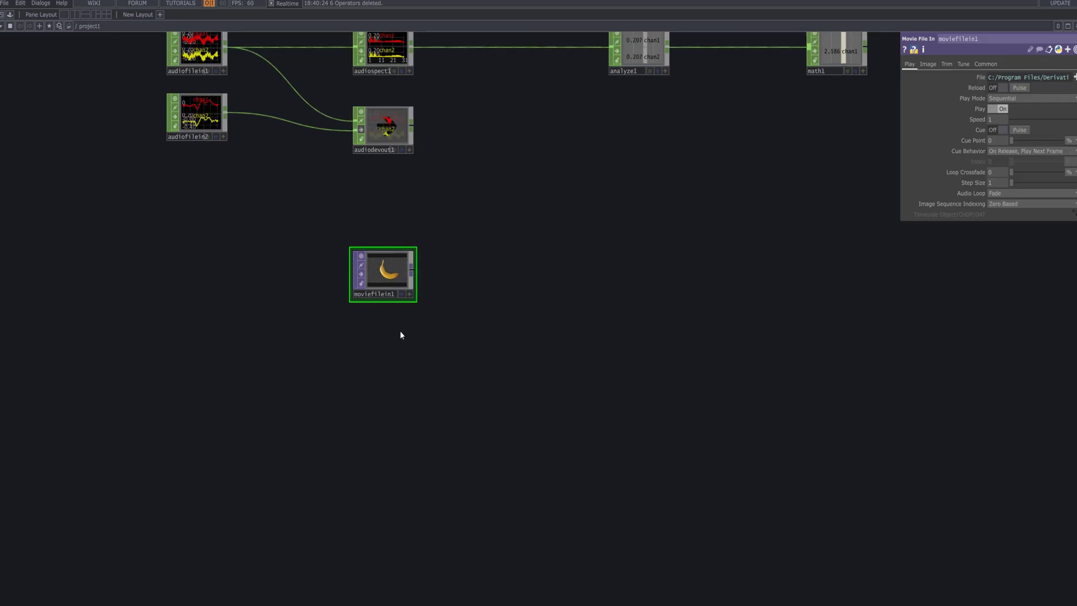
key(ctrl+v)
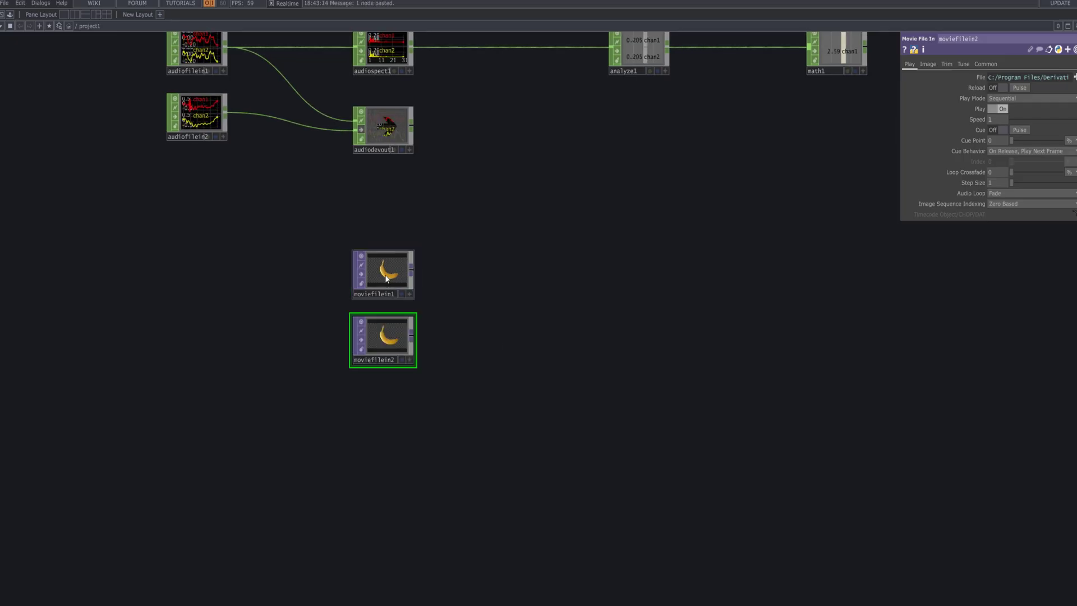
right_drag(457, 373, 365, 235)
key(ctrl+c)
key(ctrl+v)
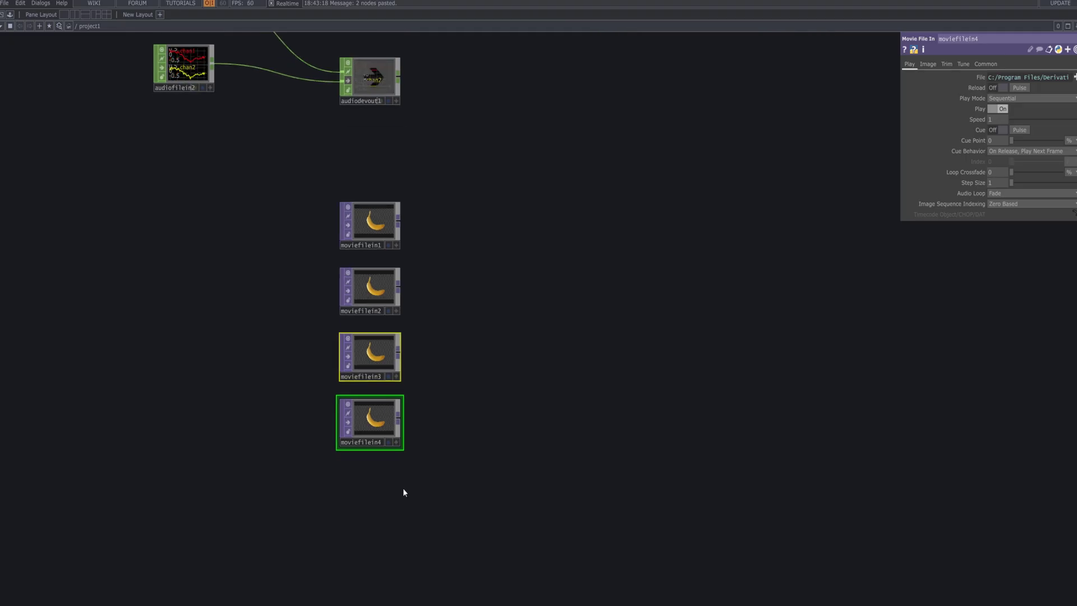
double_click(365, 510)
key(Escape)
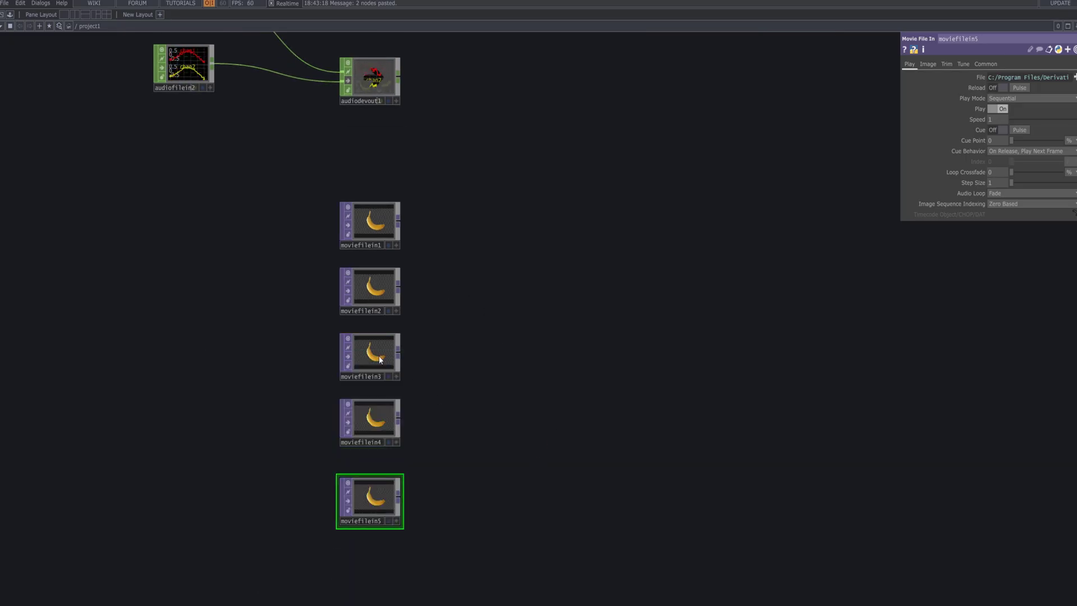
Arrange the five Movie File In nodes into a vertical column
right_drag(325, 351, 373, 528)
drag(372, 529, 372, 594)
right_drag(326, 341, 328, 343)
drag(371, 363, 393, 409)
right_drag(421, 326, 315, 175)
drag(370, 225, 371, 211)
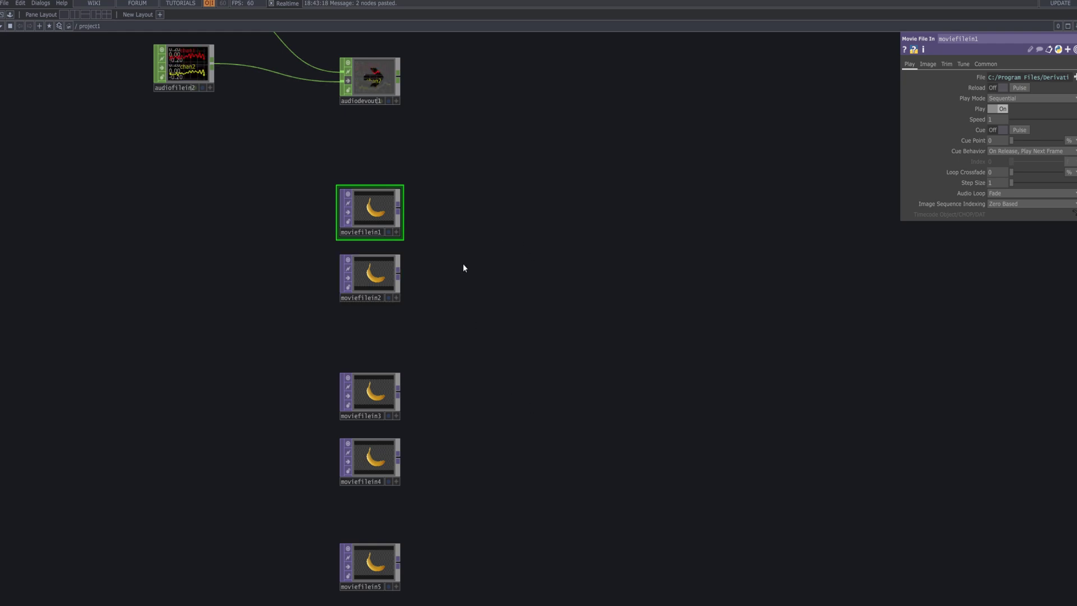
Load movie clips into moviefilein1 and moviefilein2
scroll(463, 267, down, 1)
click(360, 255)
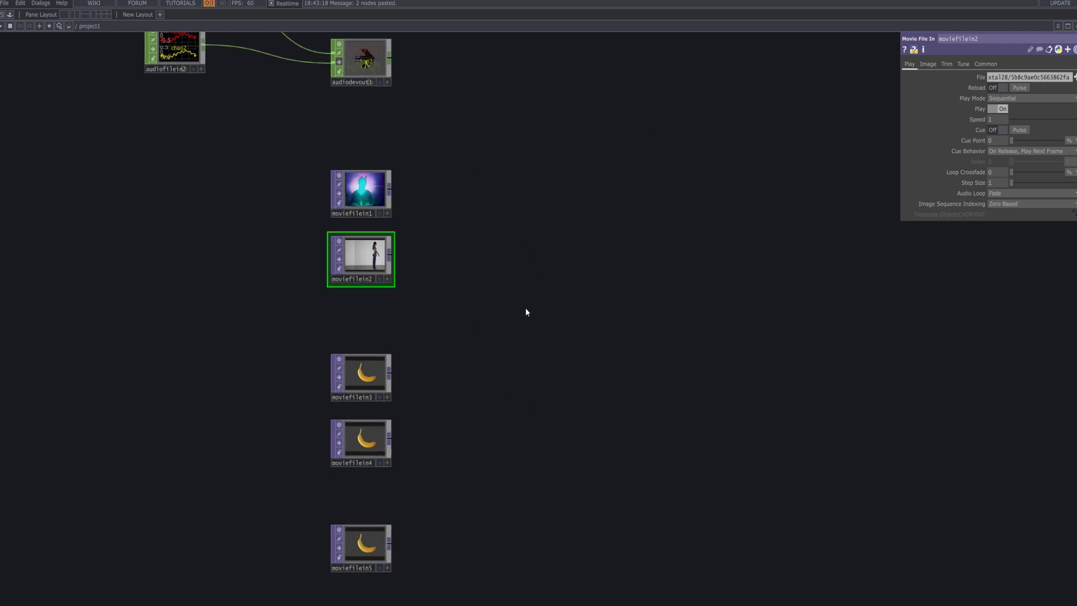
right_drag(451, 313, 264, 163)
Set moviefilein2's Output Resolution to Custom Resolution at 4096 x 4096
click(993, 65)
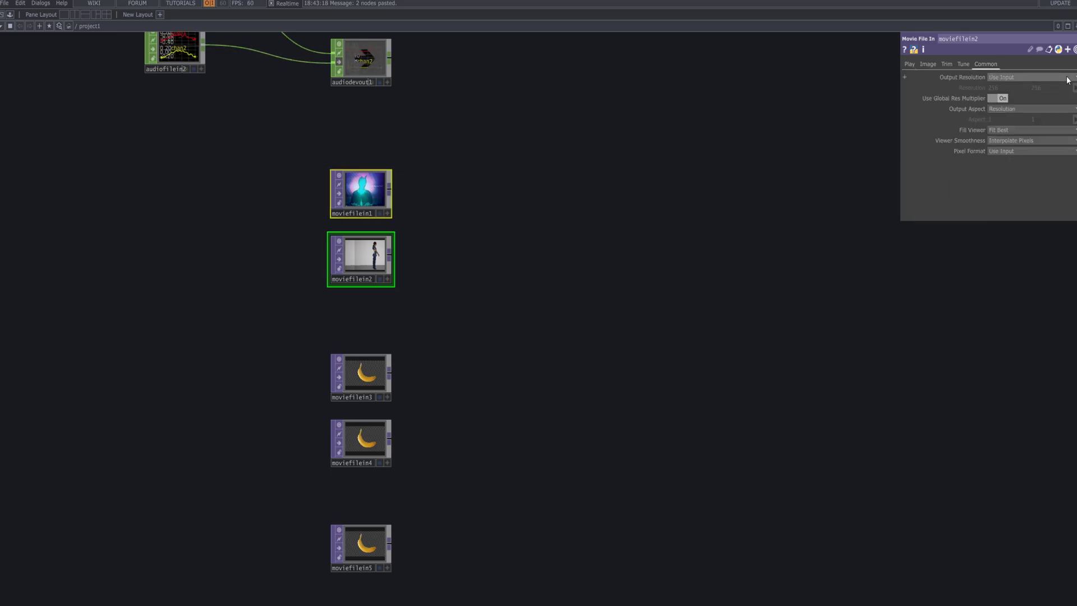
click(1002, 77)
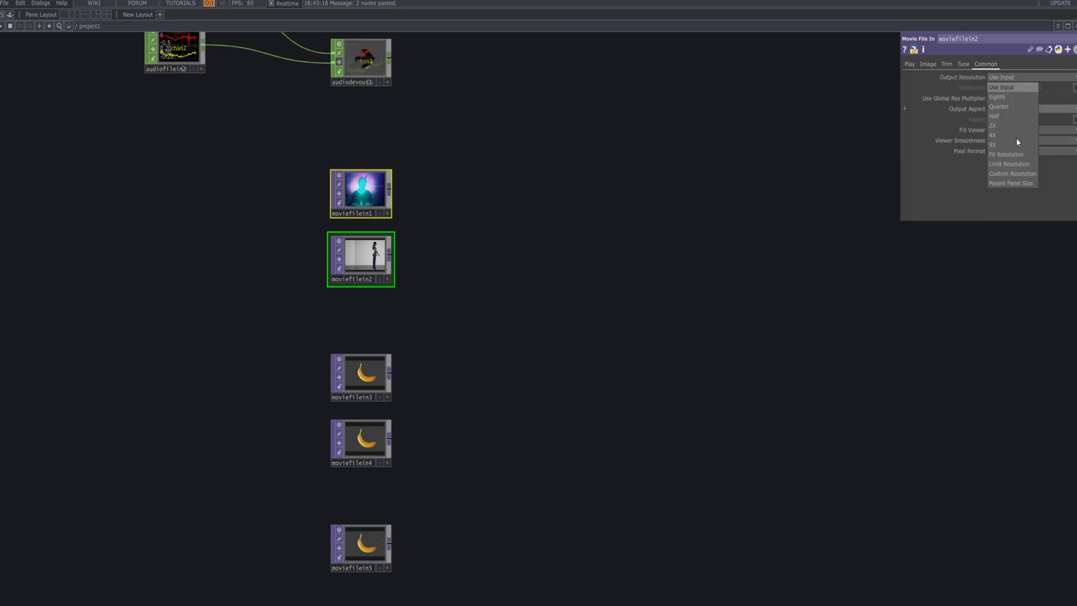
click(1012, 174)
click(1075, 87)
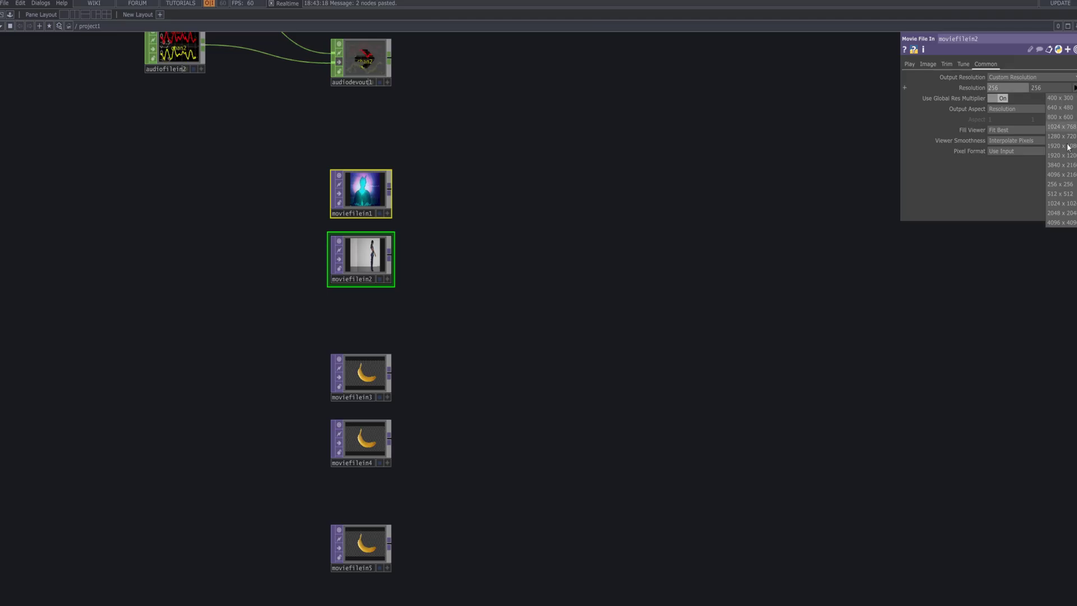
click(1074, 223)
click(992, 259)
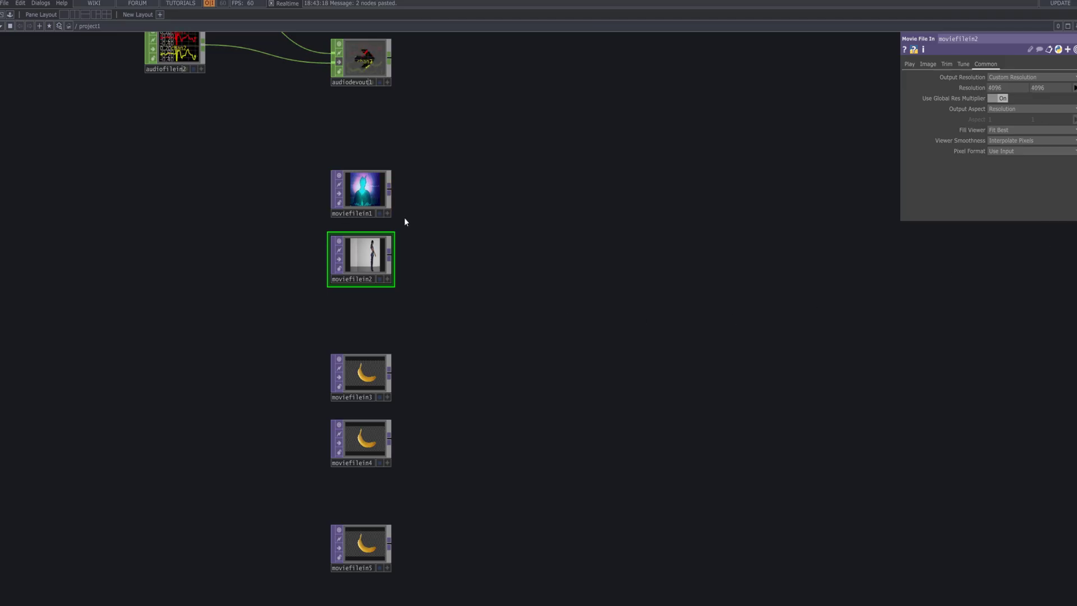
Add a Switch TOP named switch1 to the network using the 'sw' search
key(Tab)
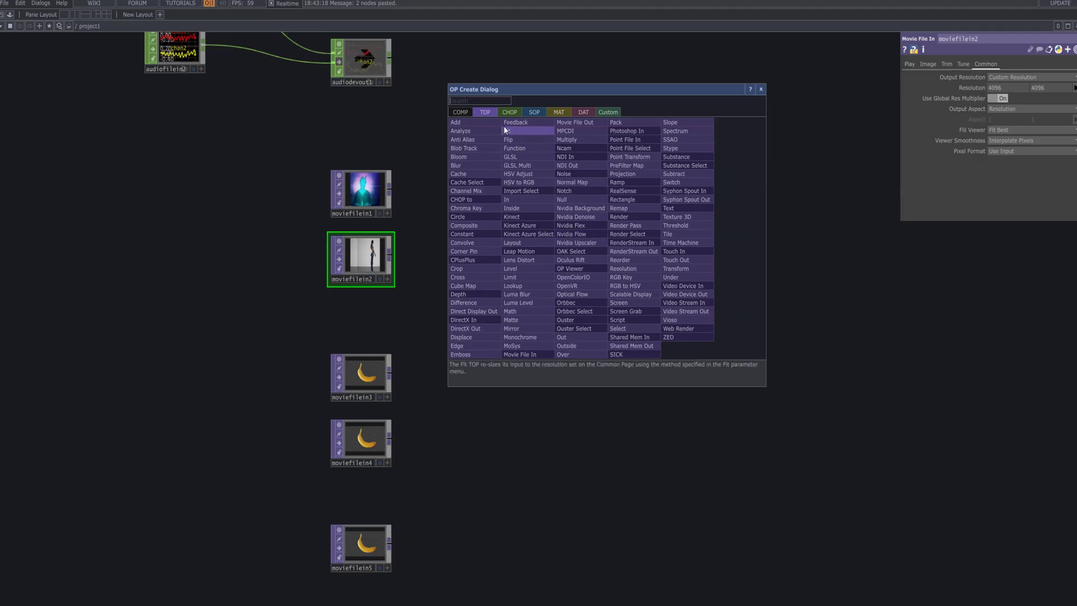
text(sw)
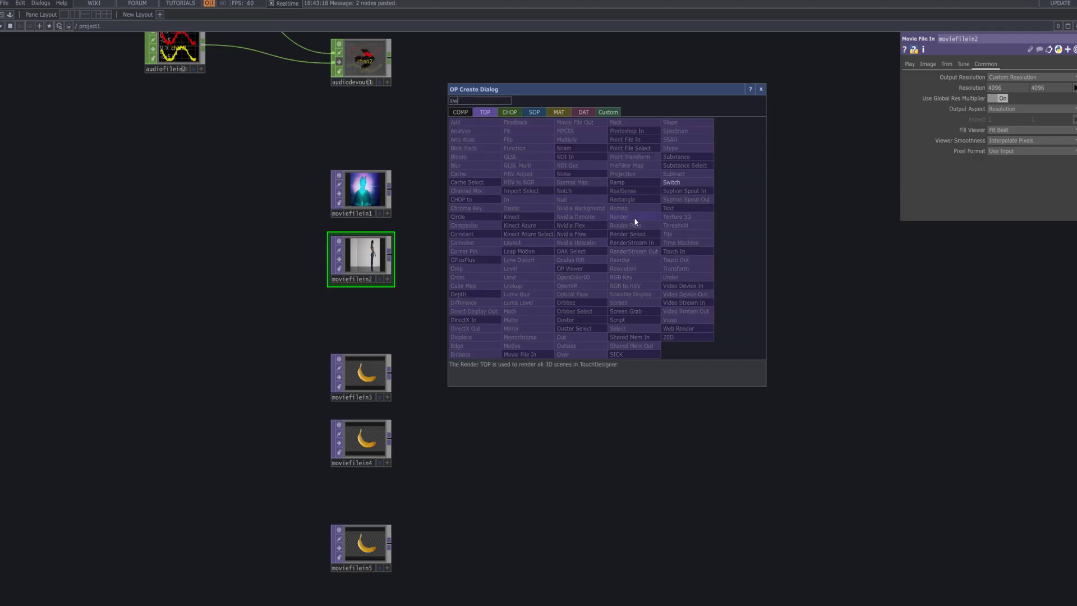
click(682, 181)
click(638, 200)
Wire moviefilein1 and moviefilein2 together into switch1 as its two inputs
drag(455, 313, 313, 143)
click(389, 191)
click(614, 191)
drag(640, 191, 640, 217)
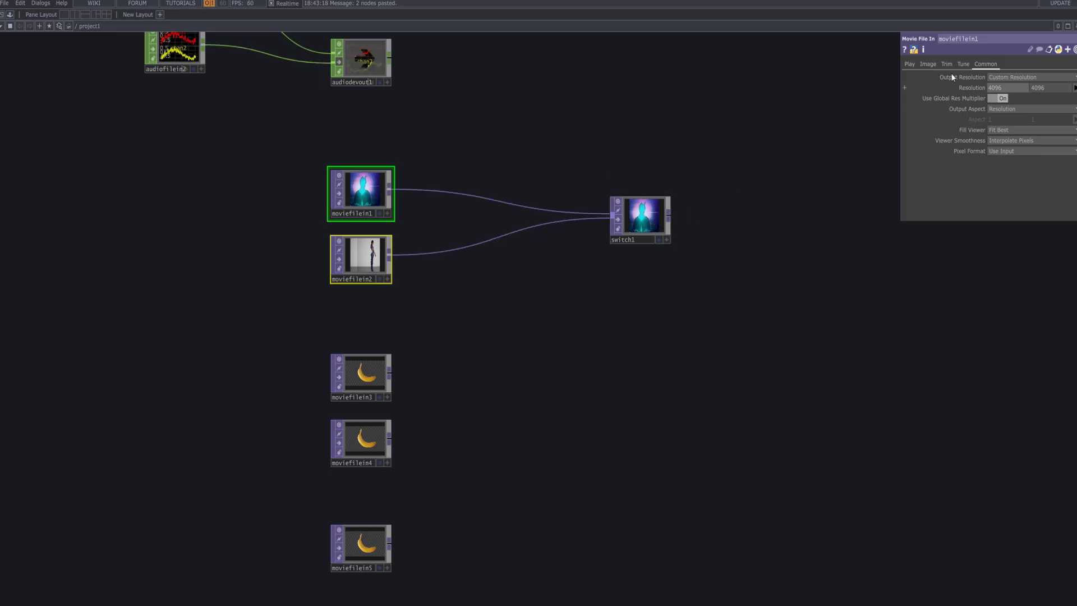
click(632, 224)
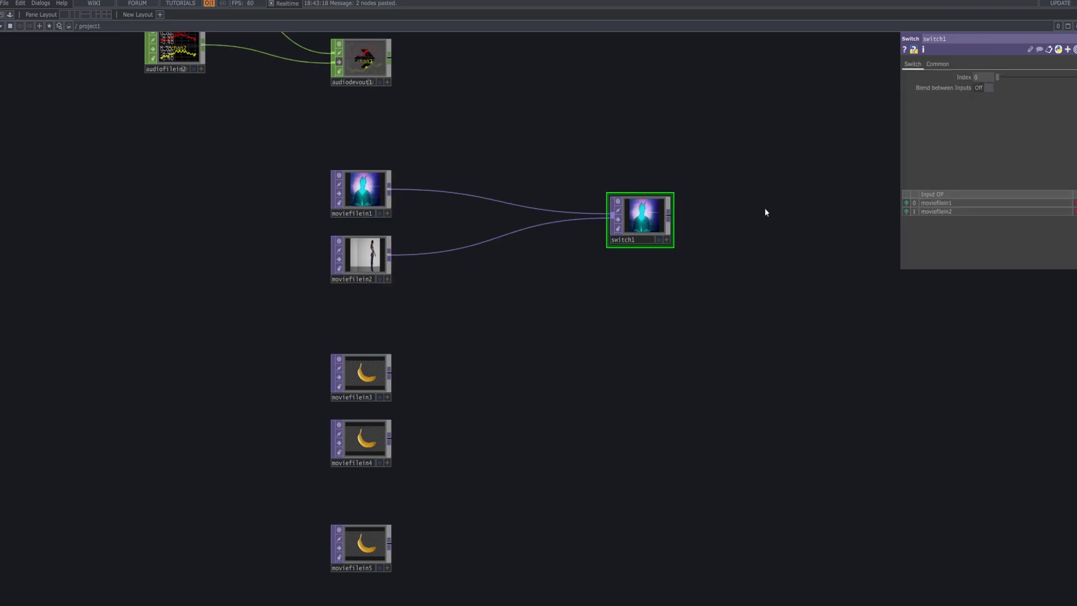
middle_drag(724, 235, 715, 257)
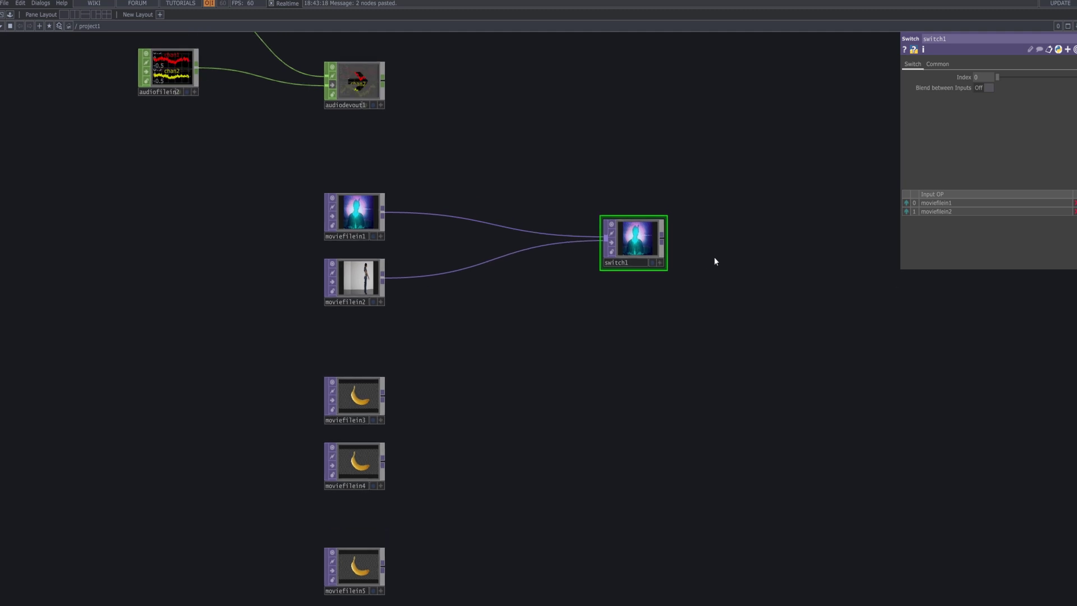
scroll(715, 256, down, 3)
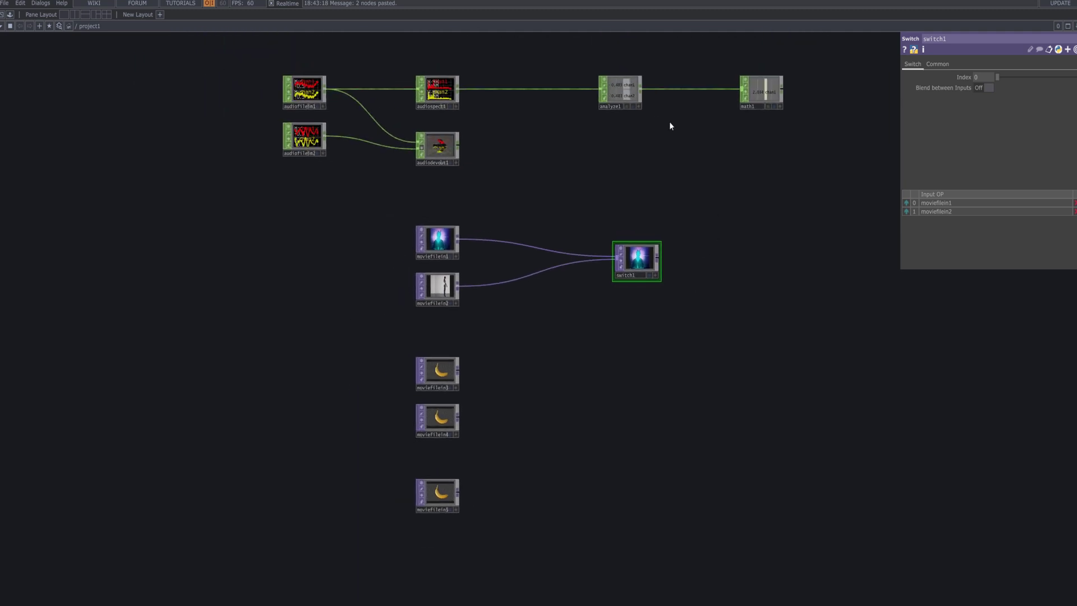
right_click(641, 92)
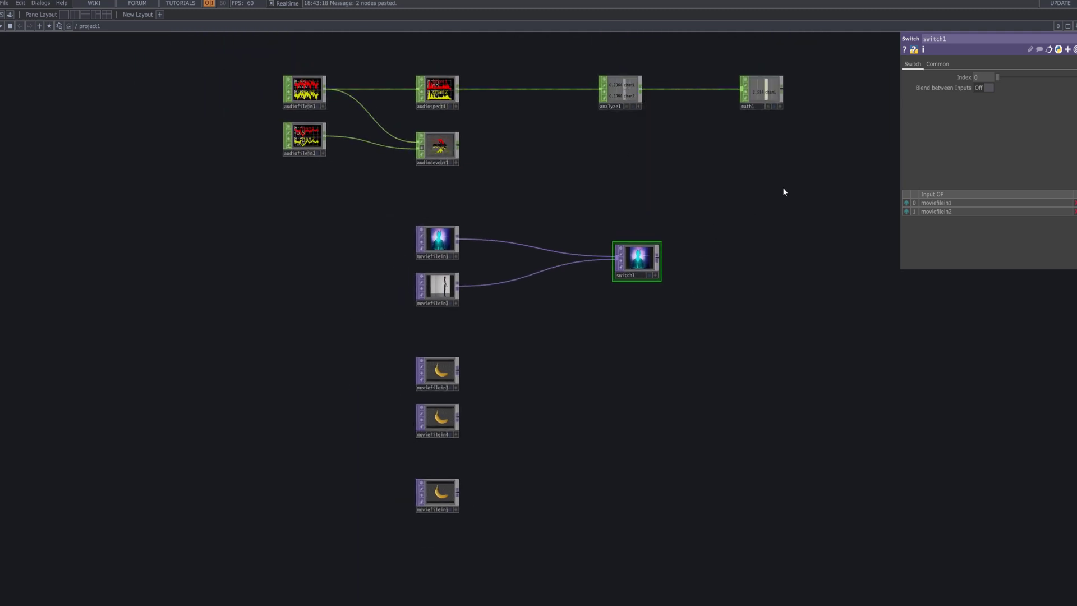
Add a Math CHOP, math2, fed from analyze1, with switch1 moved beside it
key(Tab)
click(708, 64)
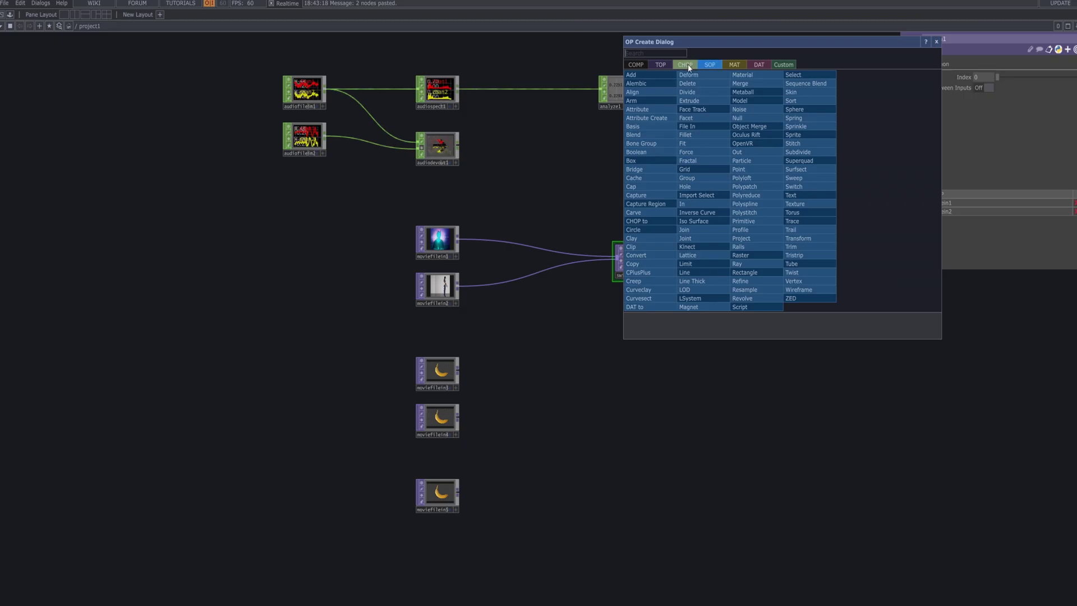
click(685, 65)
text(math)
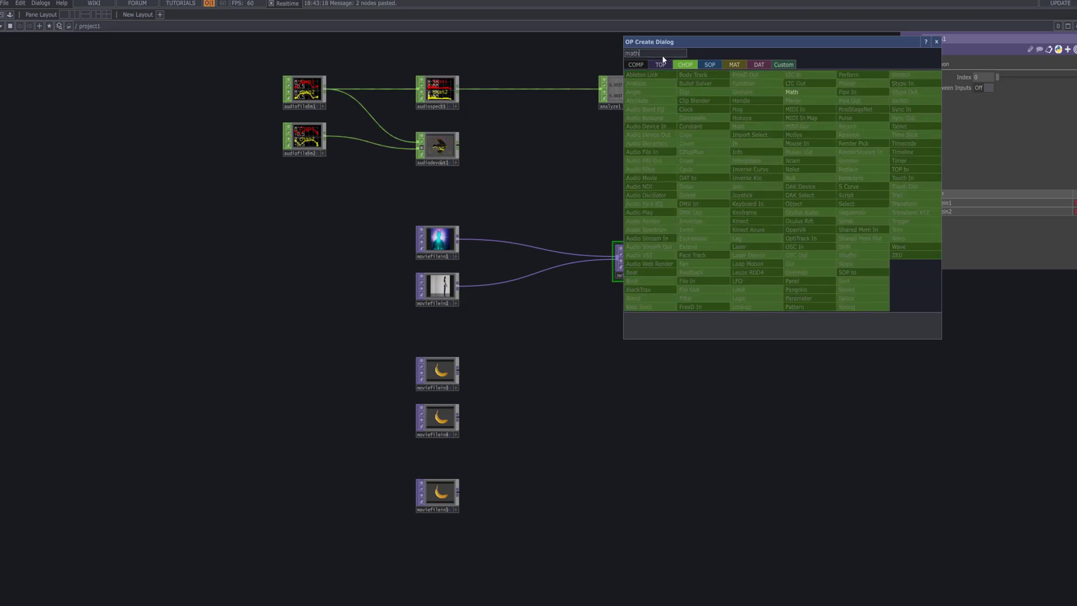
click(805, 95)
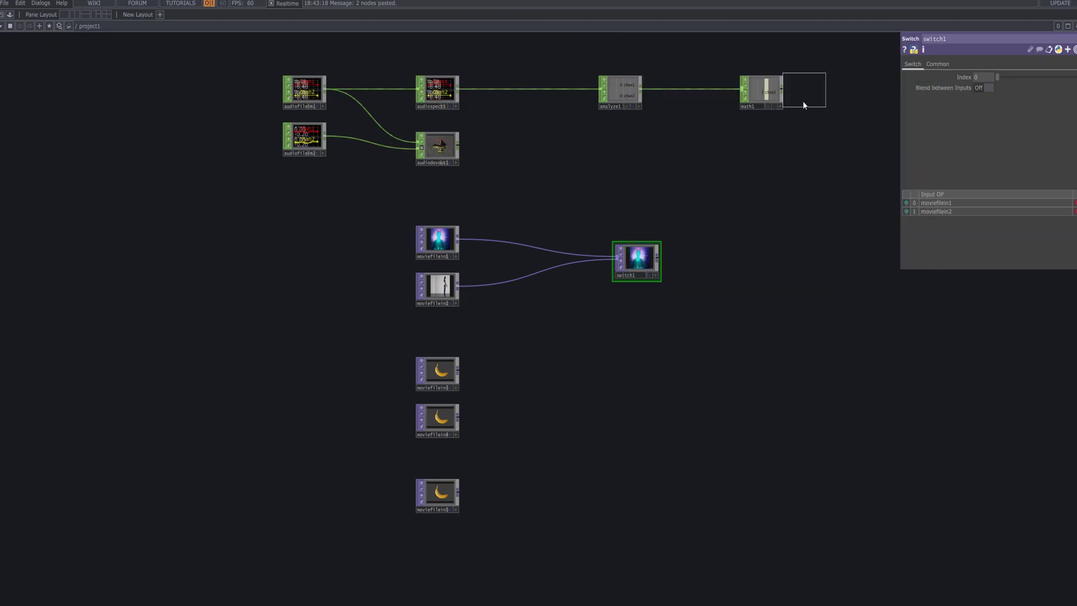
click(761, 173)
click(744, 173)
drag(652, 262, 715, 230)
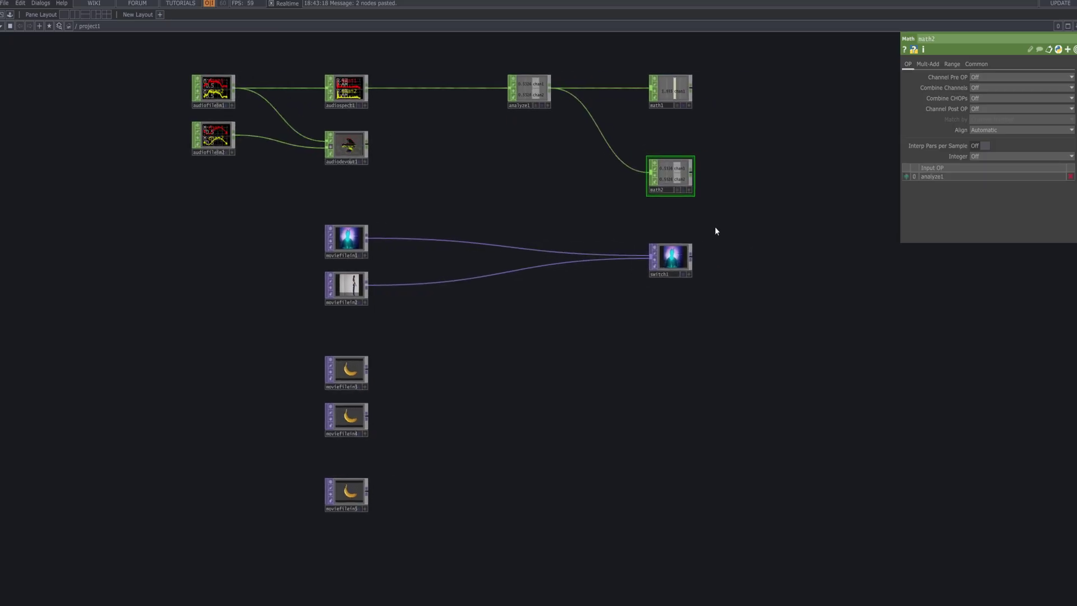
Set math2's Combine Channels to Add and its To Range start value to 2
click(1021, 97)
click(988, 108)
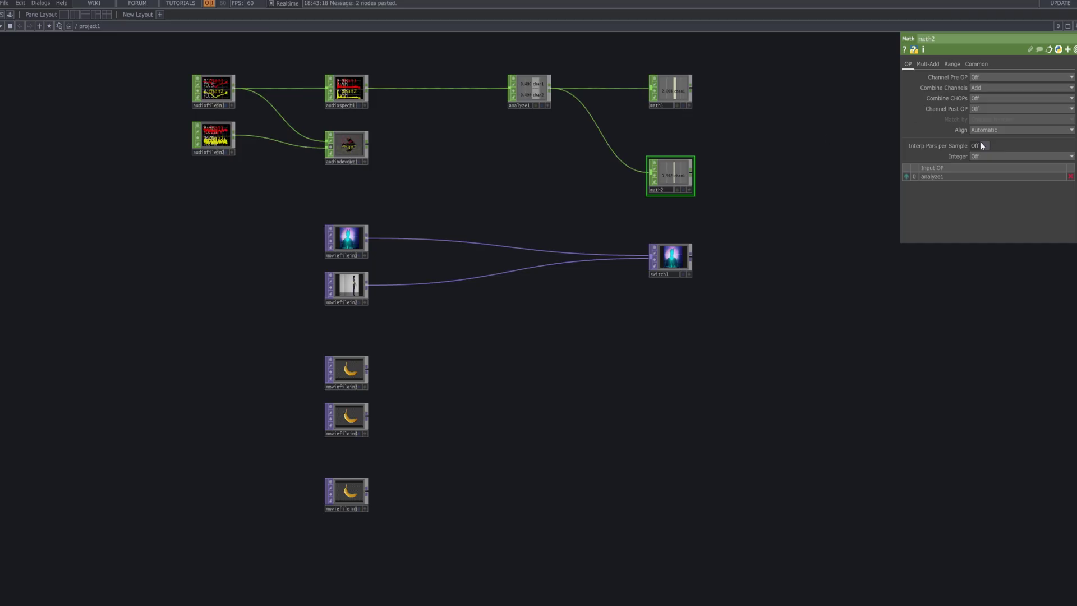
click(669, 263)
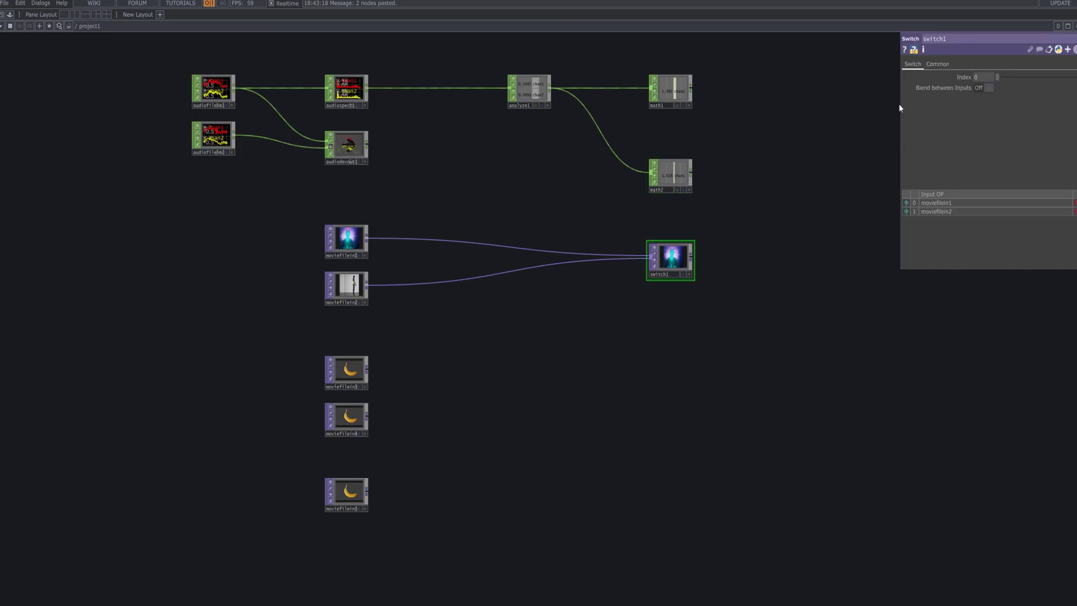
click(671, 176)
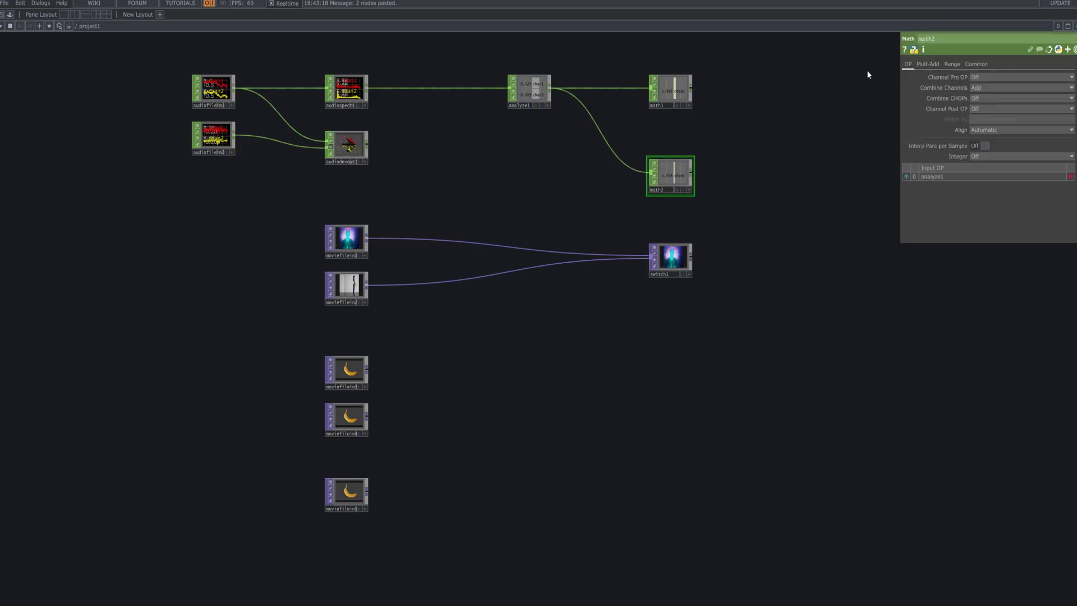
click(929, 64)
click(953, 64)
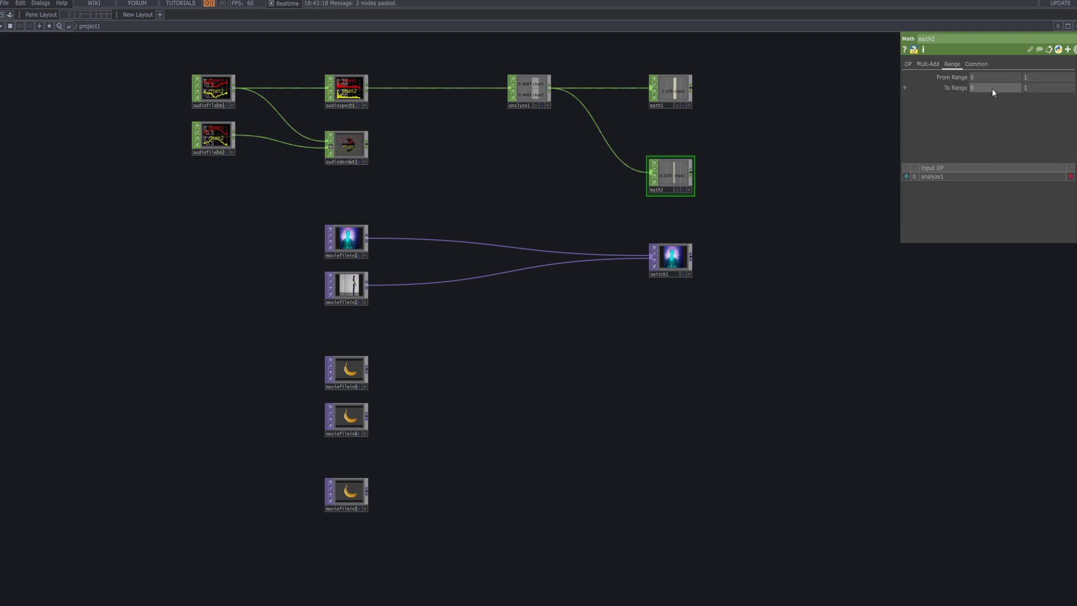
drag(934, 88, 864, 238)
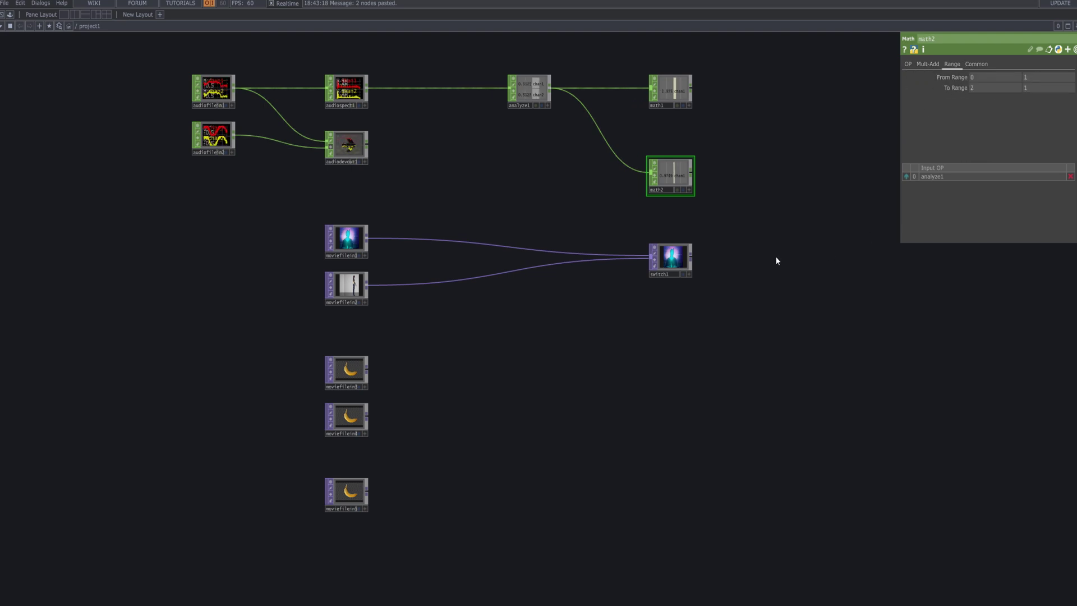
click(974, 64)
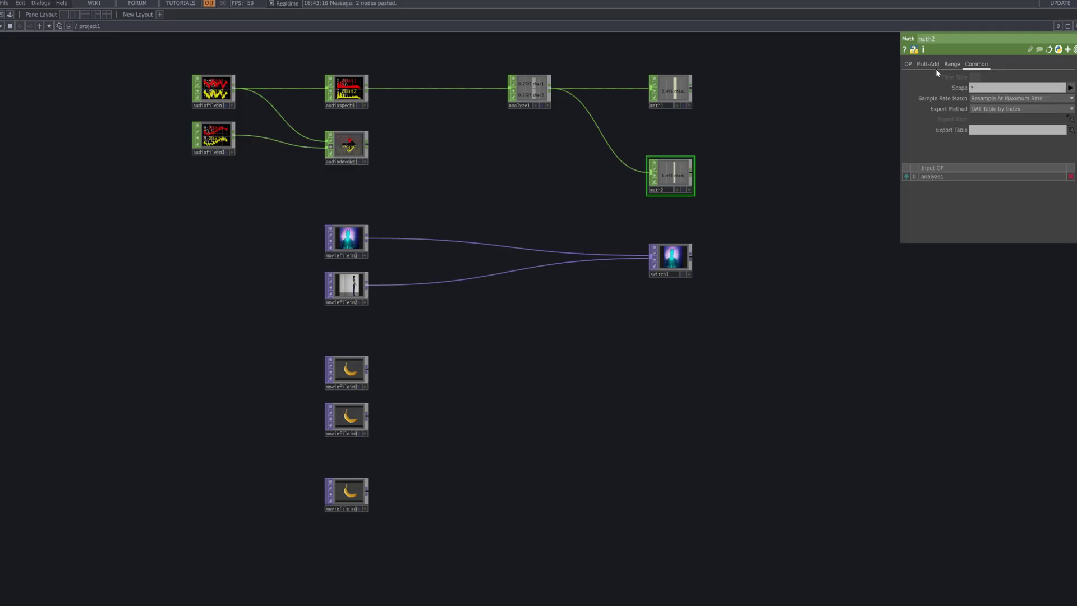
click(909, 64)
Export math2's channel onto switch1's Index as a Current CHOP Value
click(690, 192)
drag(671, 178, 675, 247)
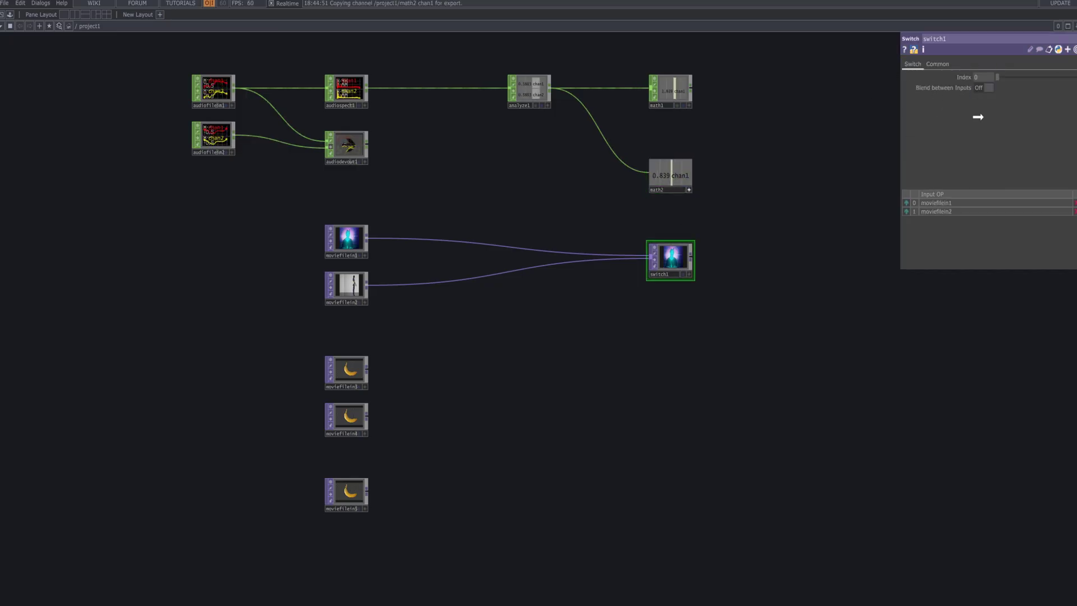
click(995, 83)
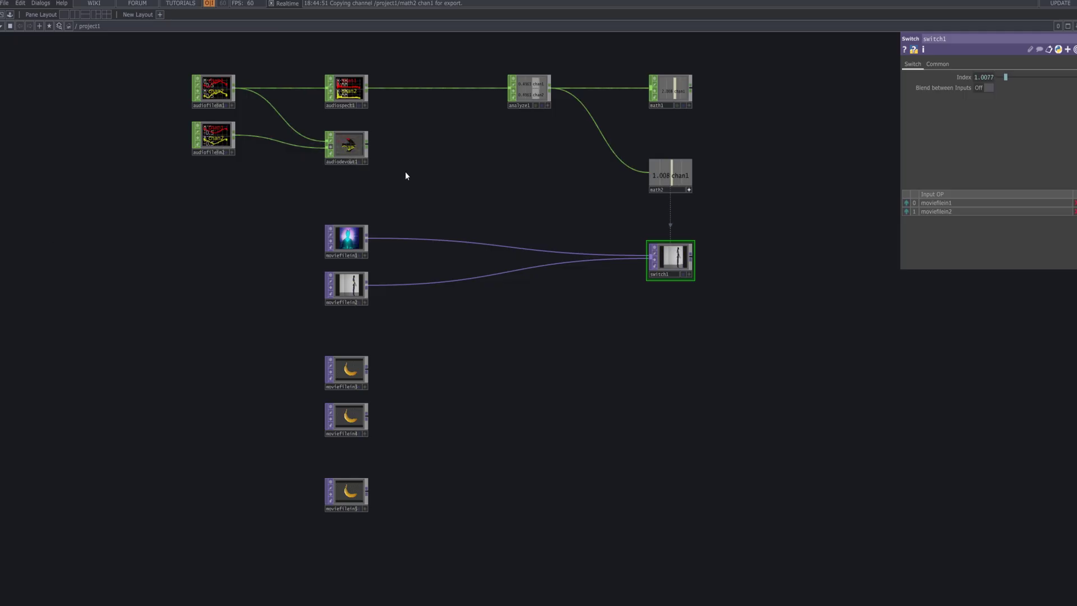
drag(716, 335, 695, 240)
Set moviefilein3 and moviefilein4 to Custom Resolution output at 4096 x 4096
click(354, 258)
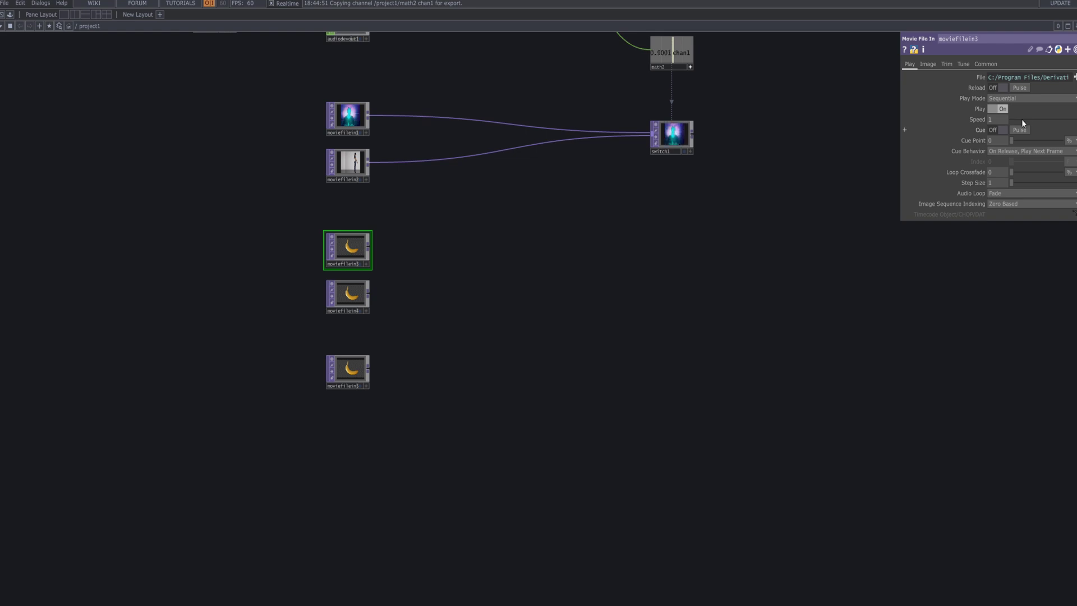
scroll(704, 230, up, 3)
drag(687, 268, 695, 310)
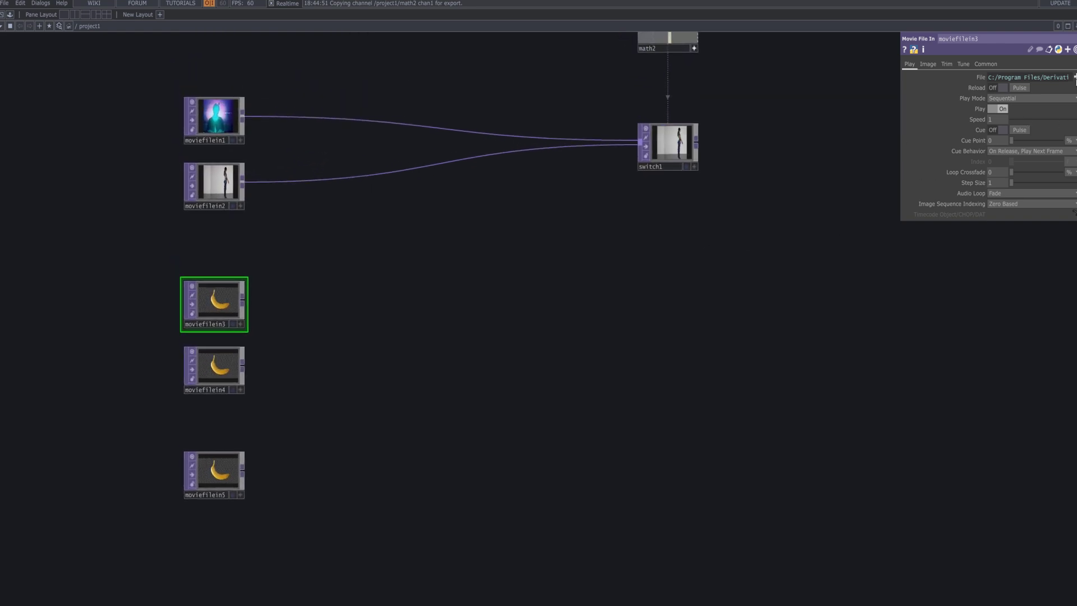
click(213, 368)
drag(263, 409, 155, 272)
click(995, 65)
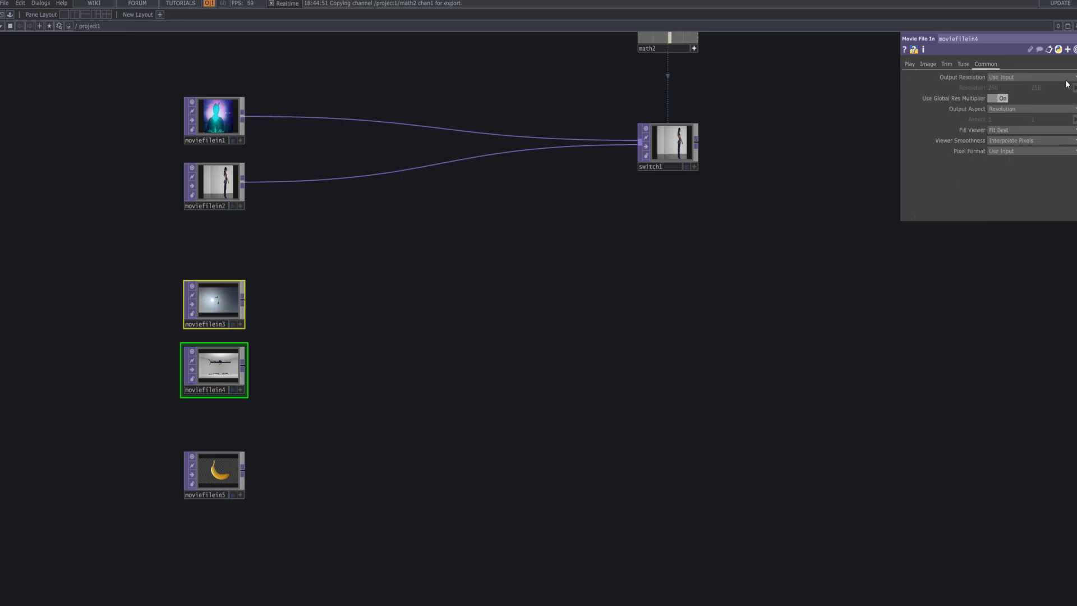
click(1010, 77)
click(1033, 175)
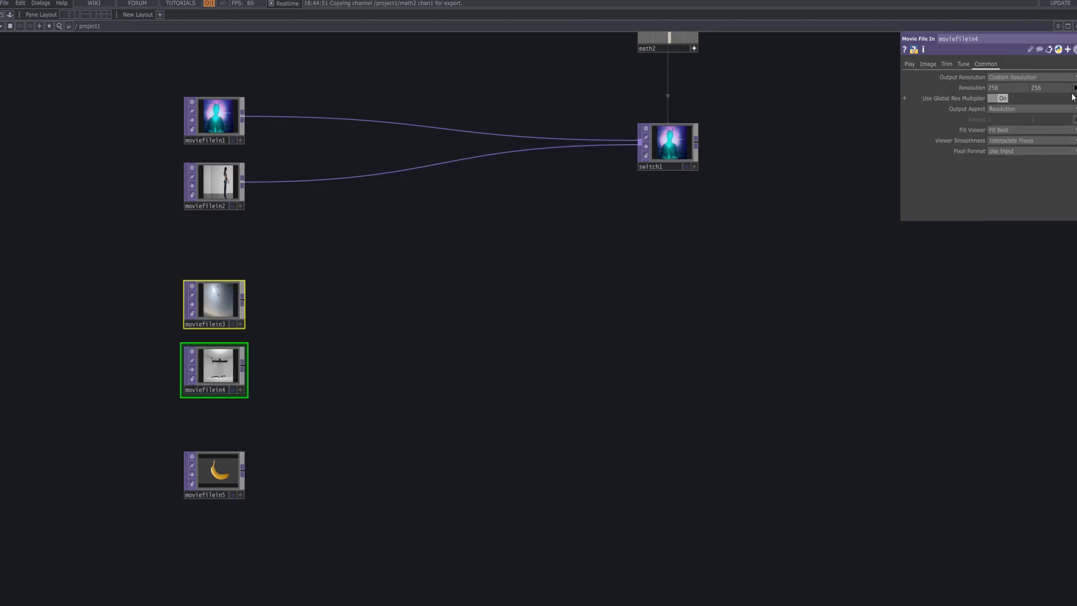
click(759, 299)
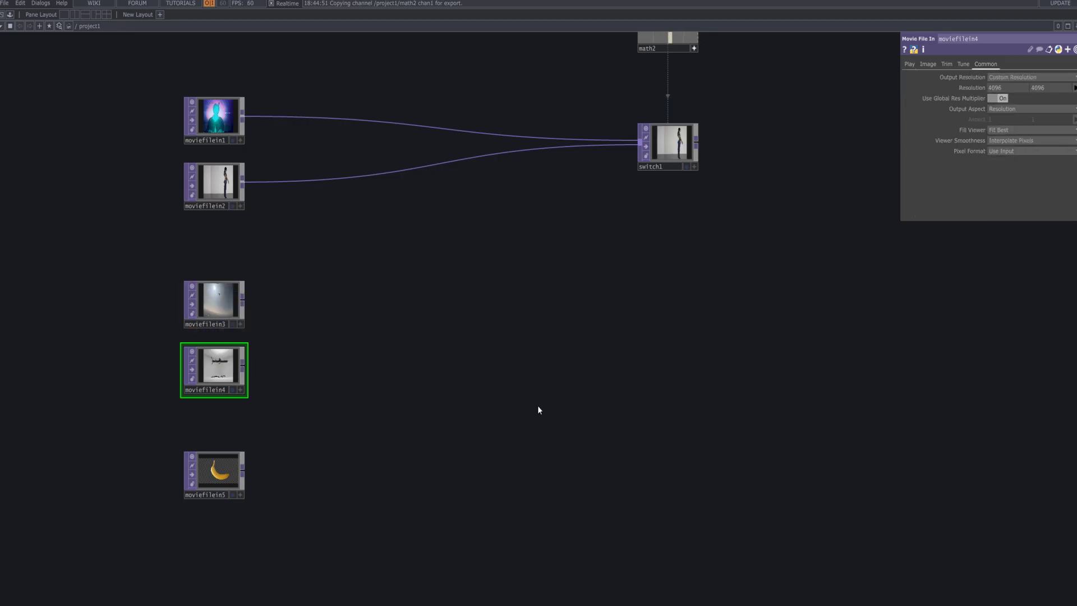
double_click(628, 339)
Add a second Switch TOP, switch2, from the TOP family using the 'sw' search
text(sw)
click(507, 216)
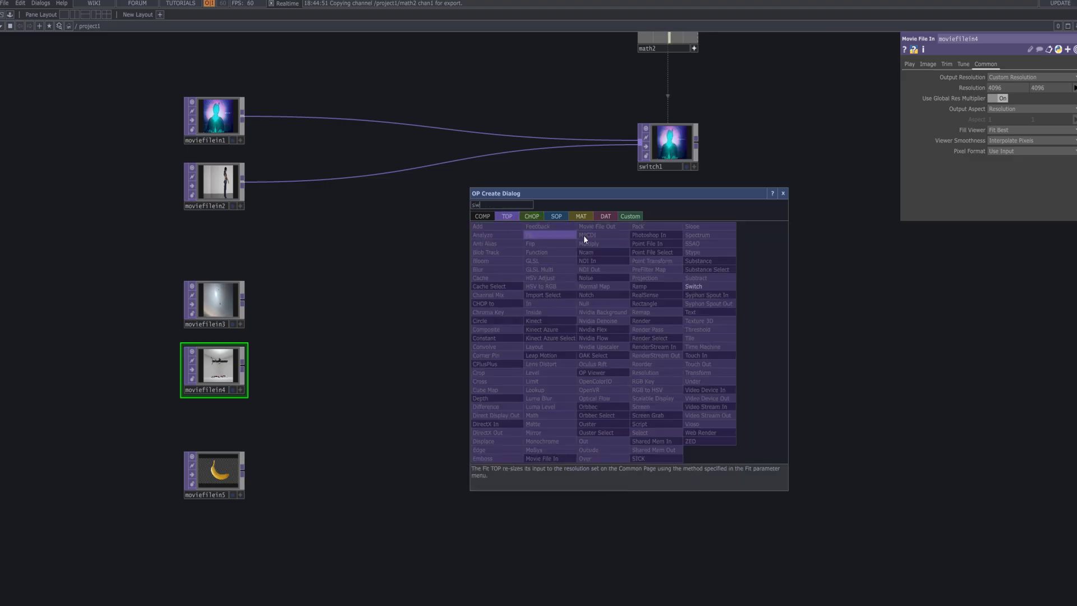
click(701, 284)
click(654, 335)
Wire moviefilein3 and moviefilein4 into switch2 as its inputs
drag(307, 415, 176, 242)
drag(243, 300, 671, 358)
scroll(673, 253, down, 3)
scroll(701, 270, down, 3)
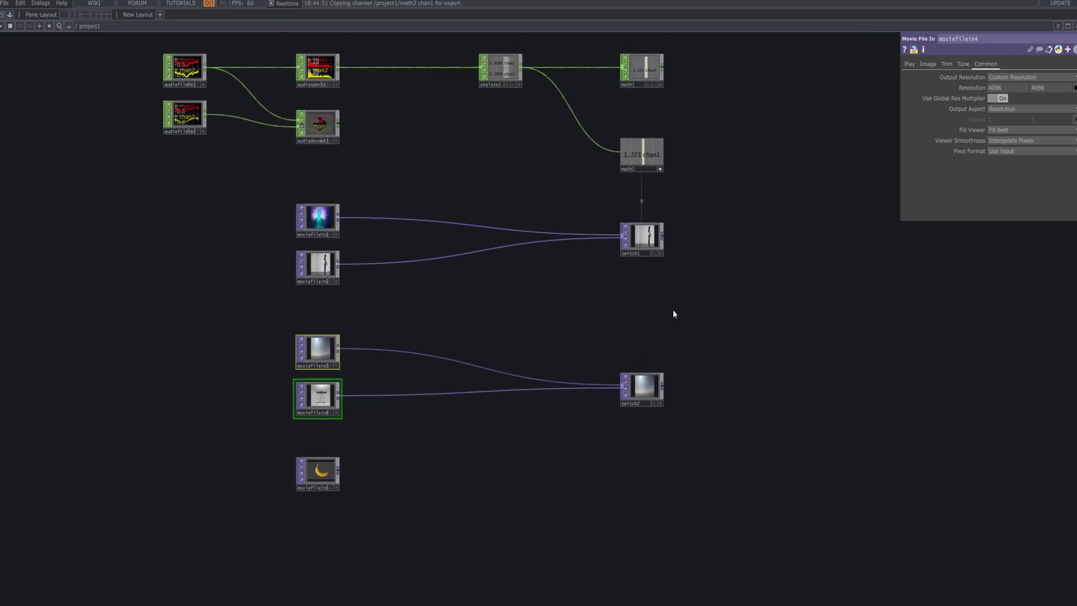
key(Tab)
Add a Math CHOP, math3, below switch1 and wire analyze1 into it
click(533, 226)
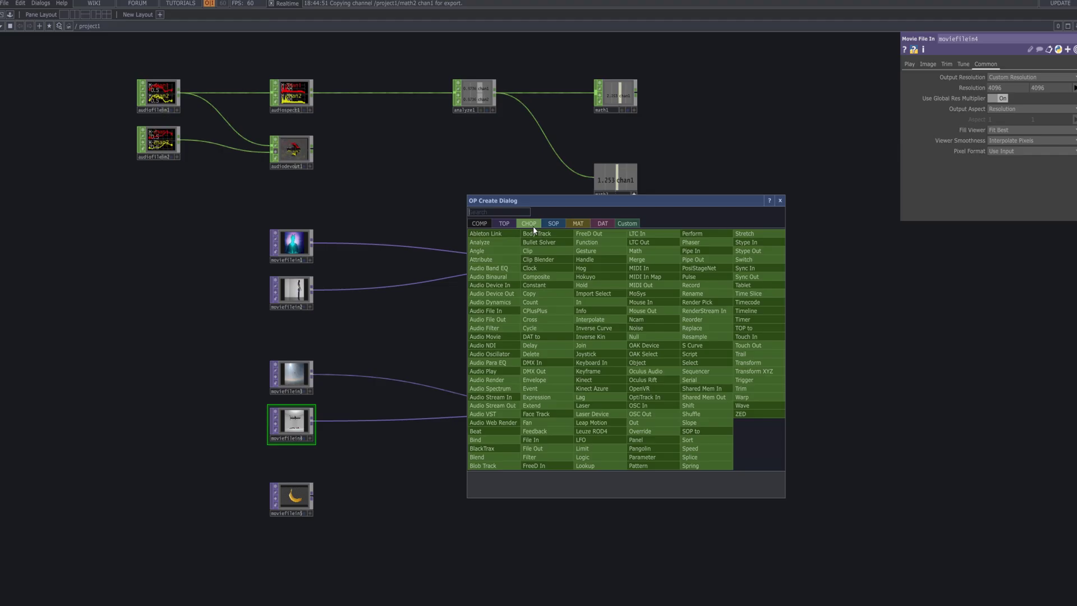
text(mat)
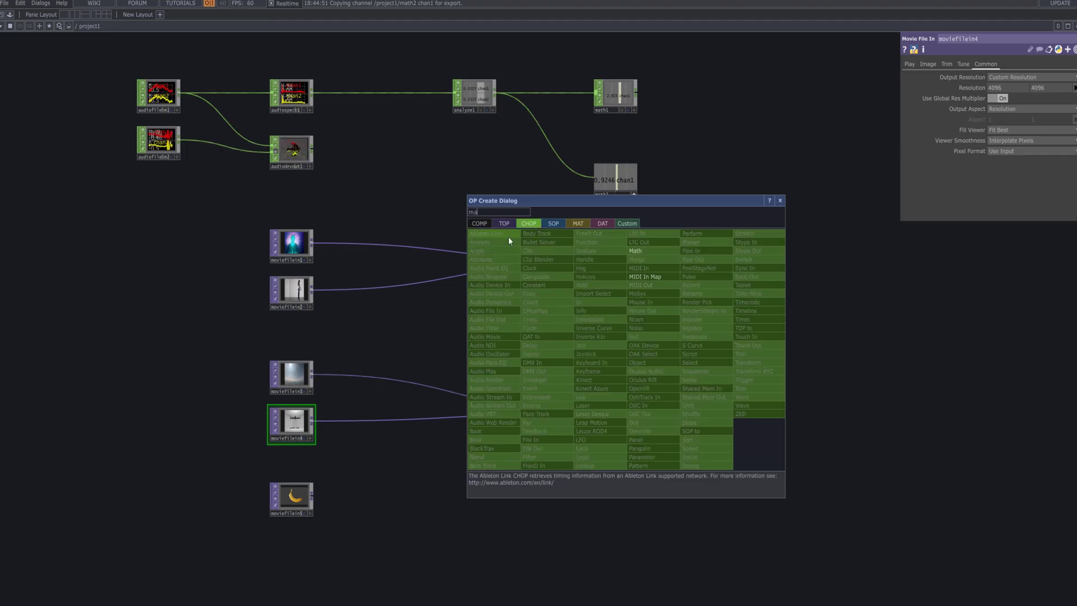
click(636, 251)
click(617, 349)
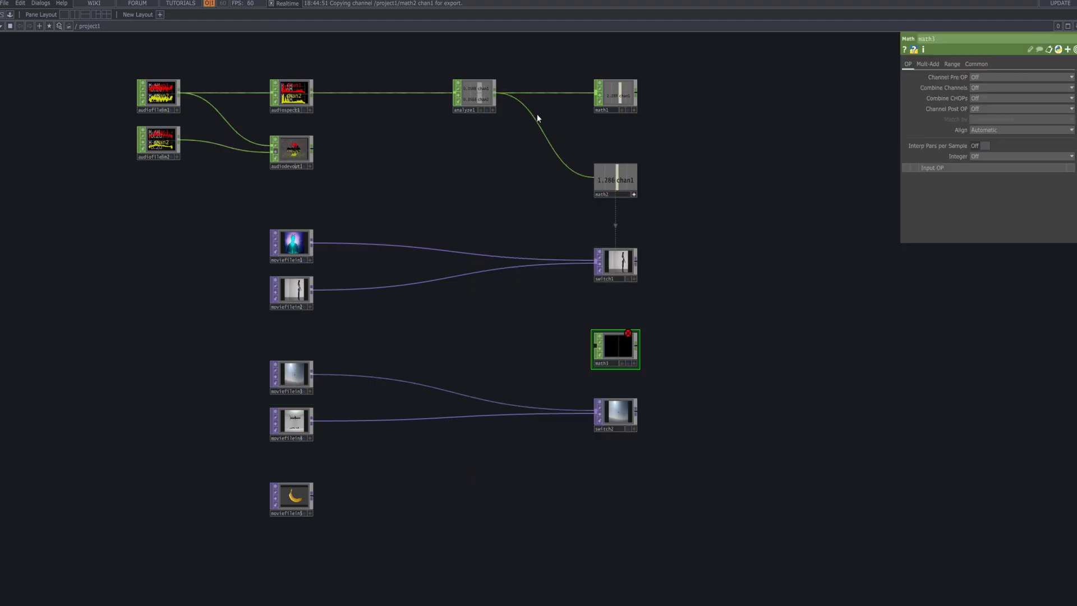
click(495, 94)
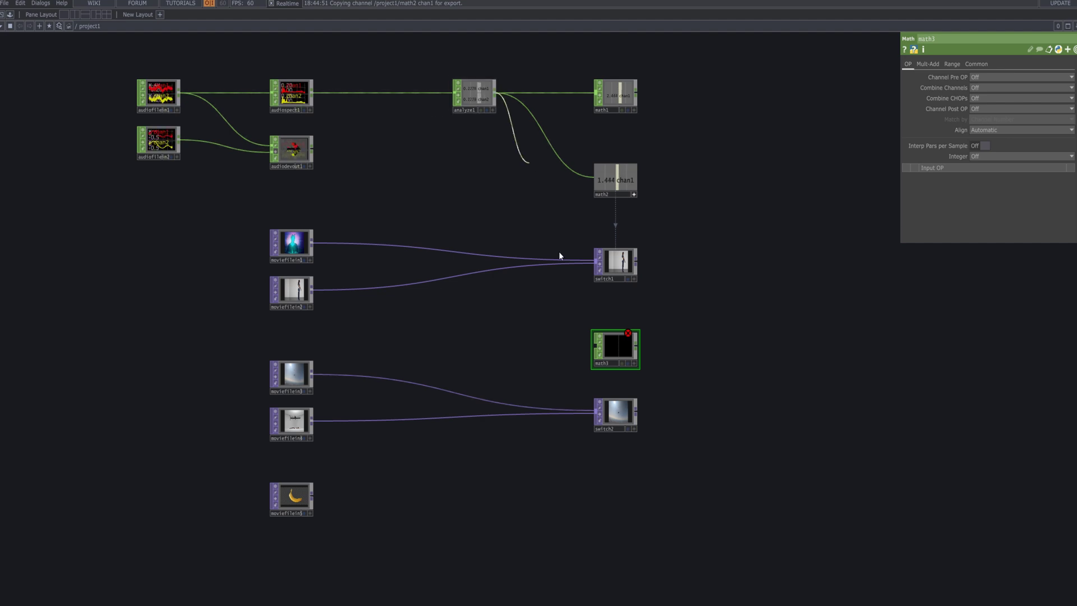
click(592, 346)
Set math3's channel combining to Add, merging into a single chan1
scroll(697, 348, up, 3)
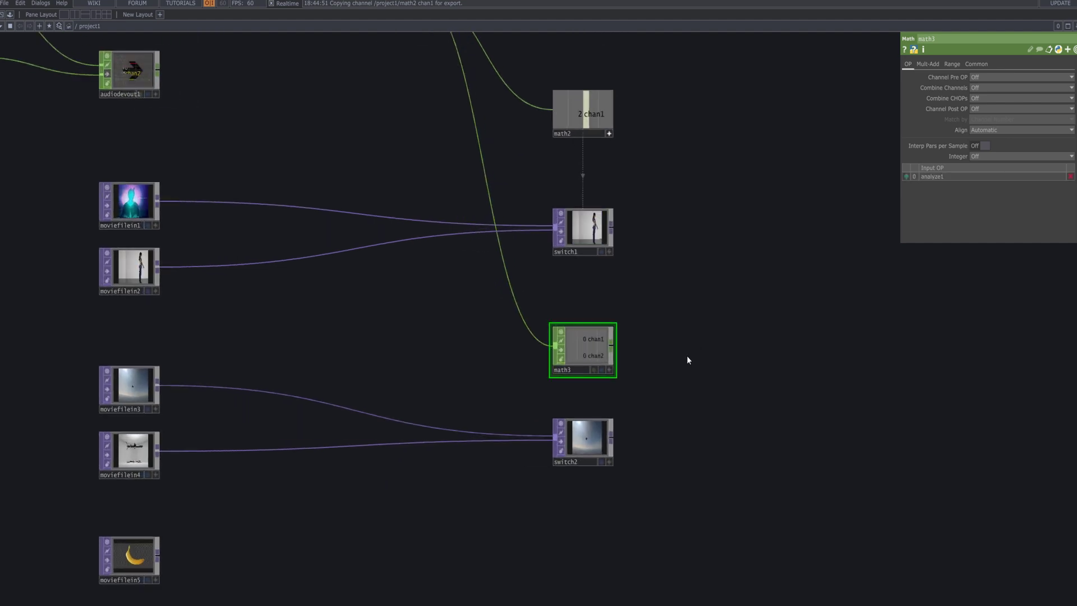
drag(696, 222, 706, 280)
click(976, 98)
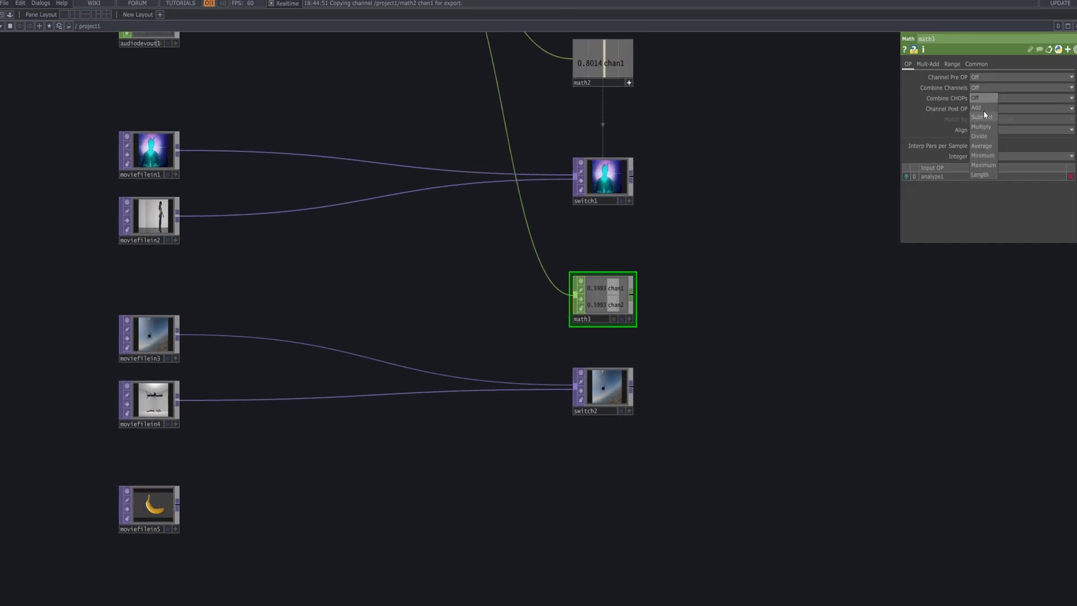
click(983, 109)
Remap math3's range with To Range start 2 and From Range start 3
click(929, 64)
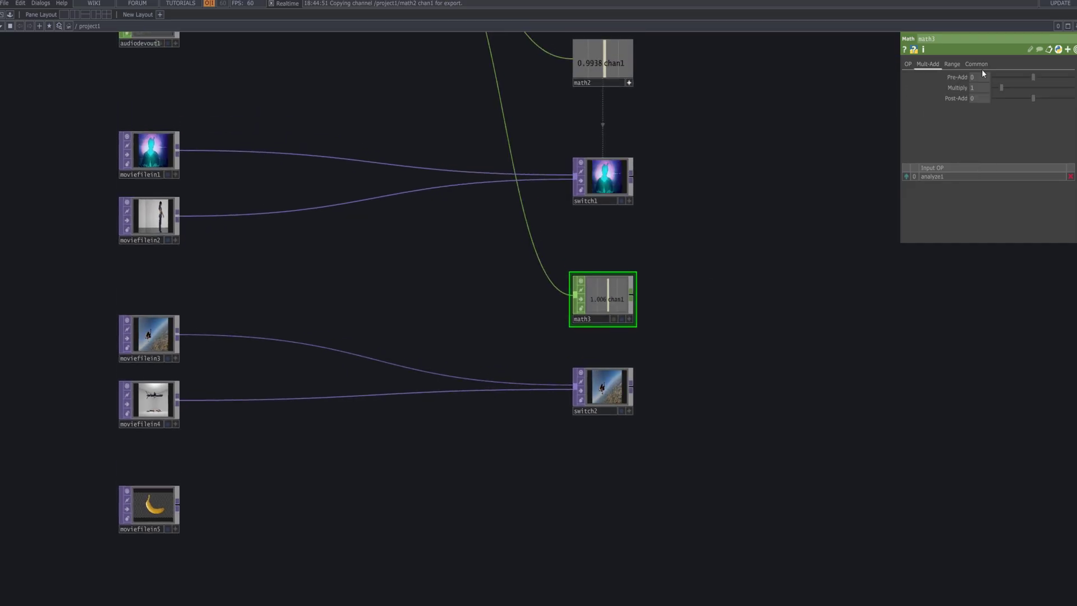
click(952, 64)
click(993, 88)
text(2)
key(Return)
click(981, 77)
text(3)
key(Return)
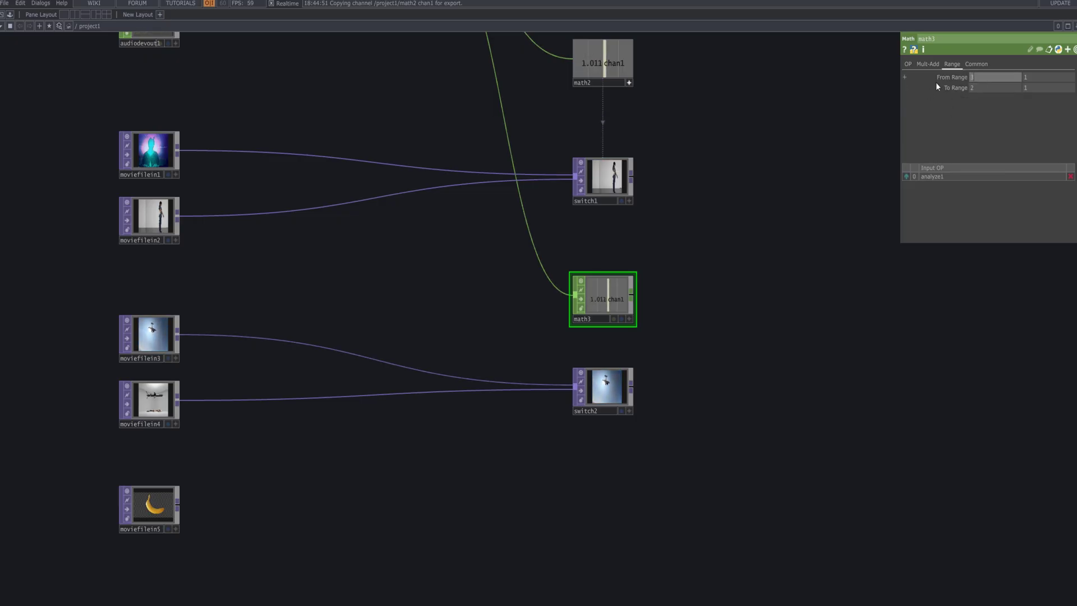
scroll(808, 255, down, 2)
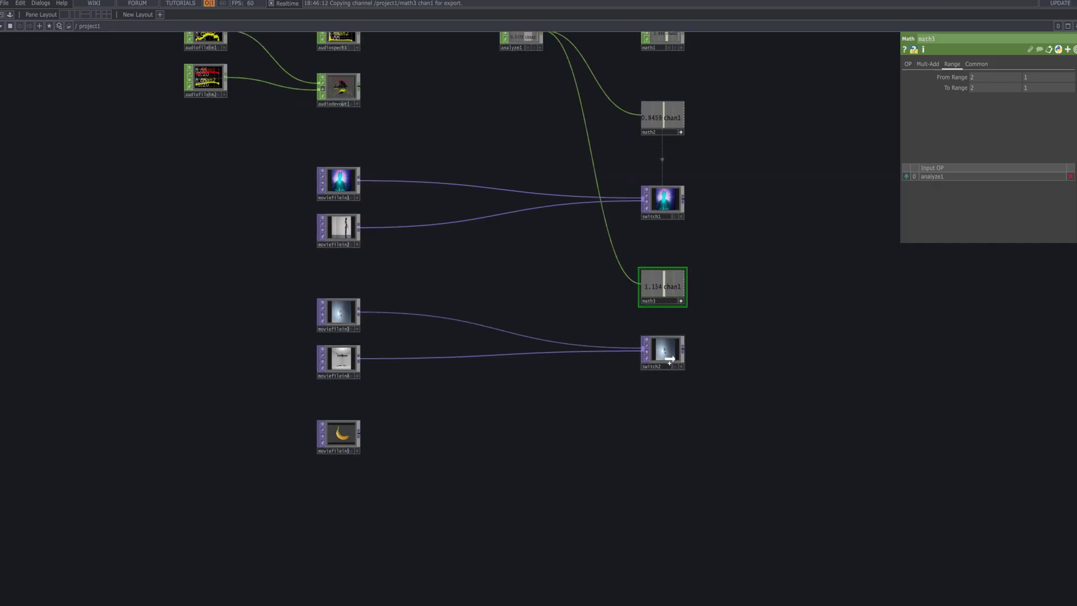
Link math3's chan1 to switch2's Index as a live CHOP reference
click(662, 351)
drag(950, 169, 985, 78)
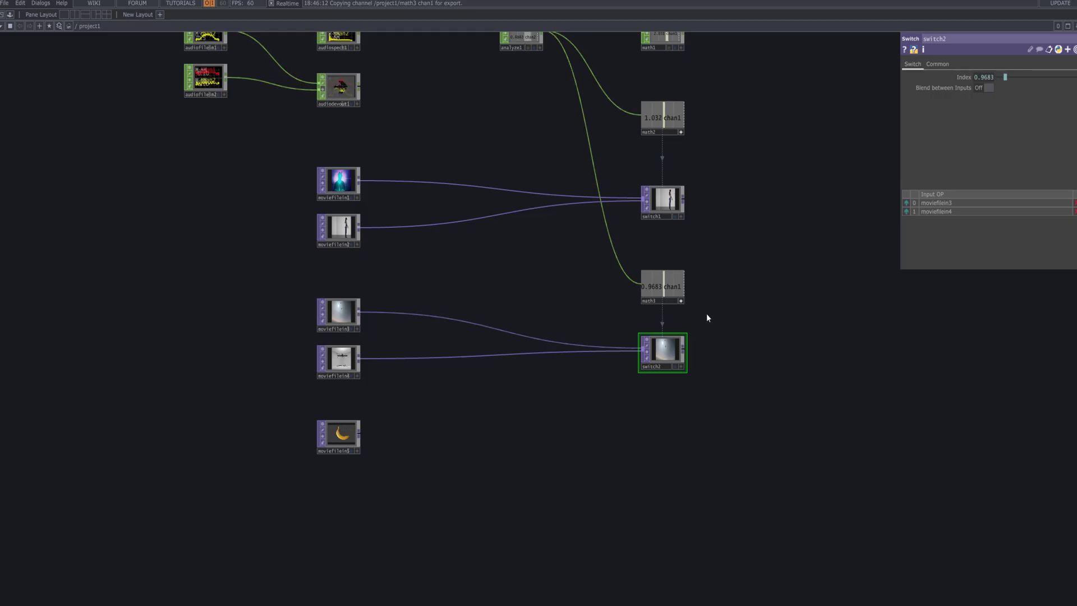
scroll(708, 269, up, 5)
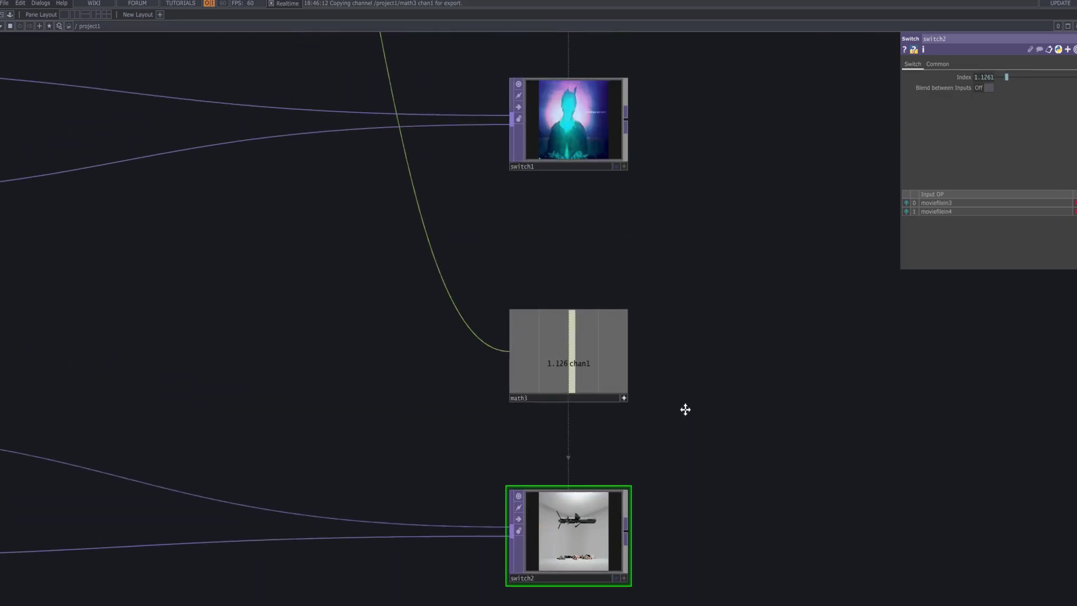
drag(686, 411, 684, 388)
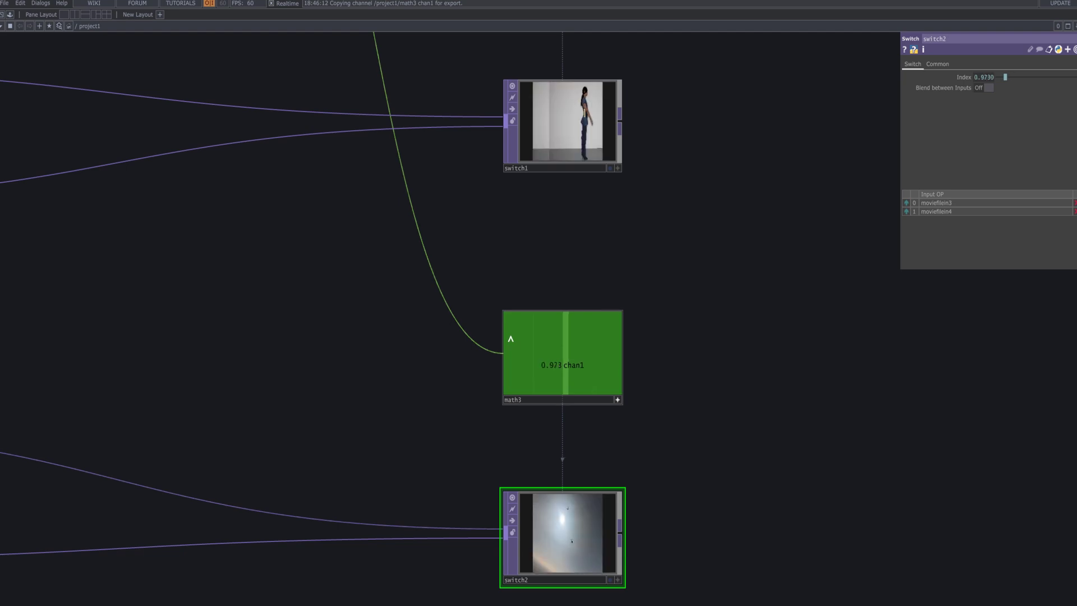
scroll(470, 302, down, 3)
drag(307, 376, 330, 349)
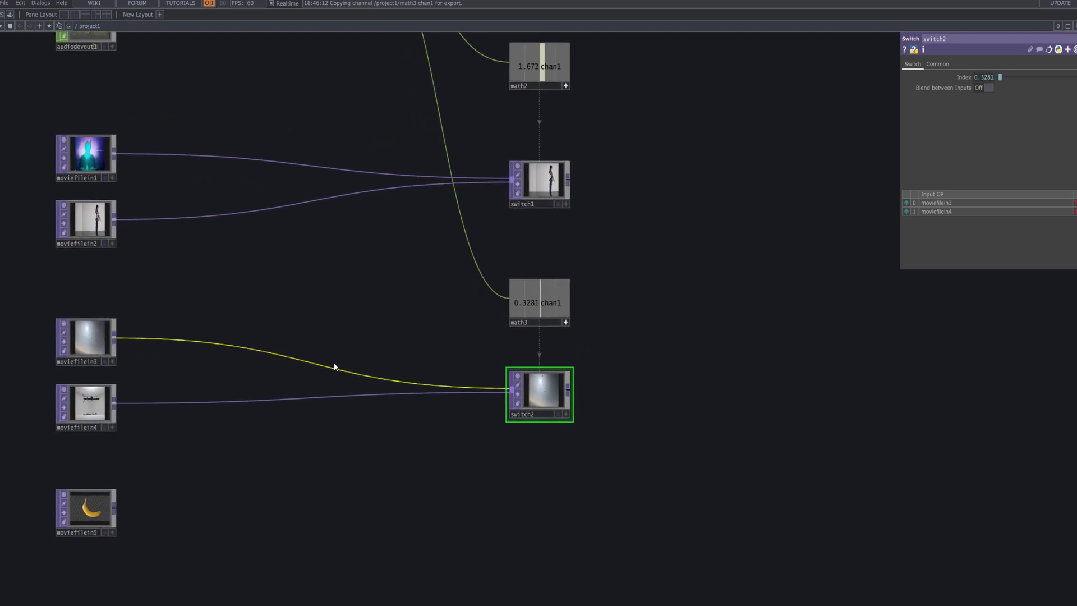
Load a different movie clip into moviefilein5's File parameter
right_click(113, 509)
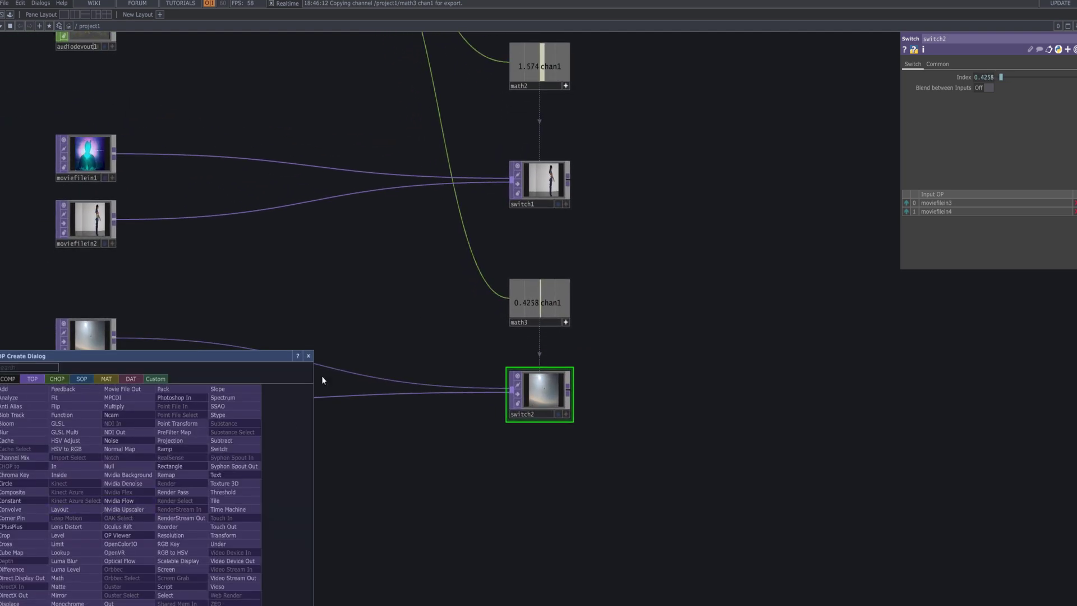
click(309, 356)
click(87, 508)
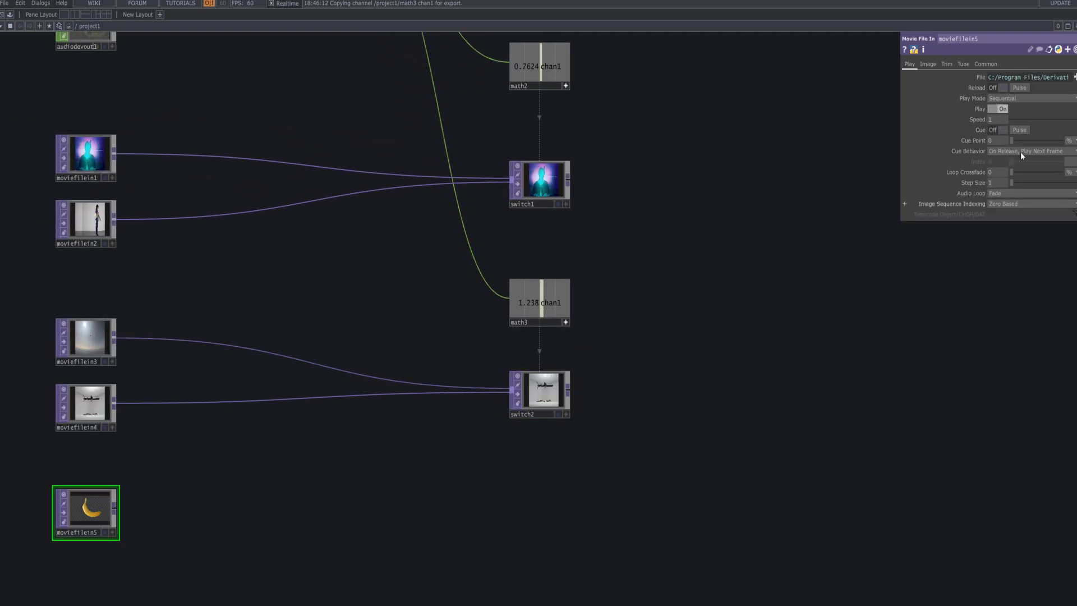
click(1075, 79)
click(191, 90)
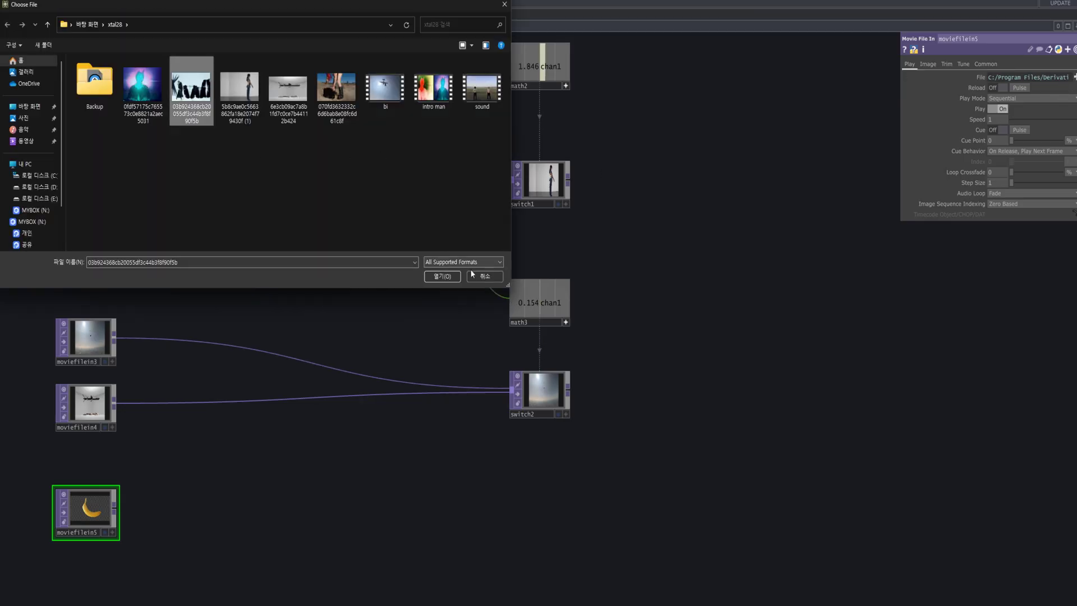
click(443, 278)
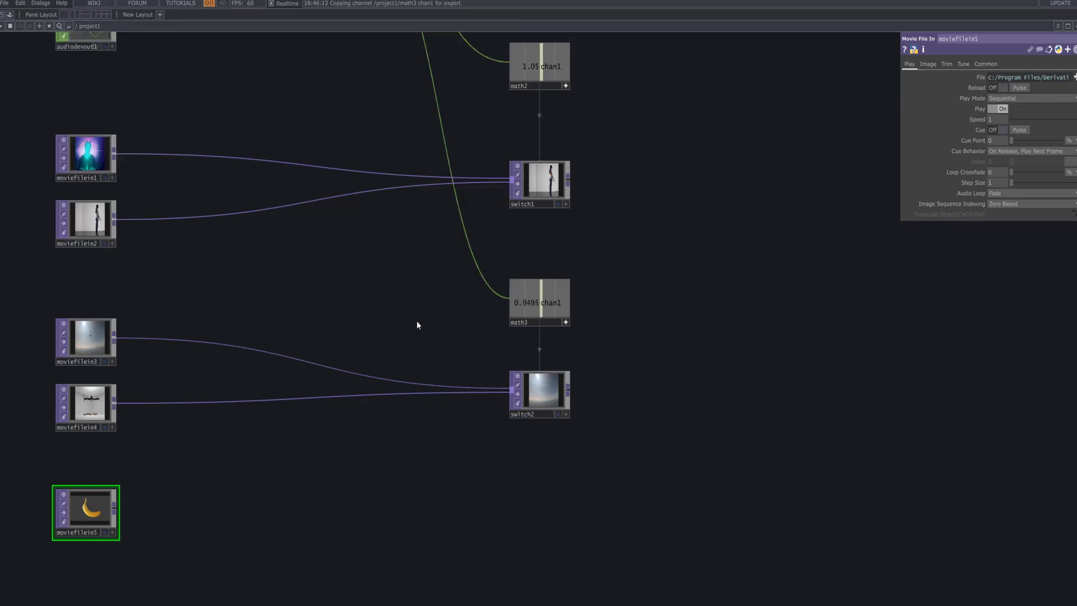
Give moviefilein5 a Custom Resolution output of 4096 x 4096
click(986, 64)
click(1075, 78)
click(1013, 174)
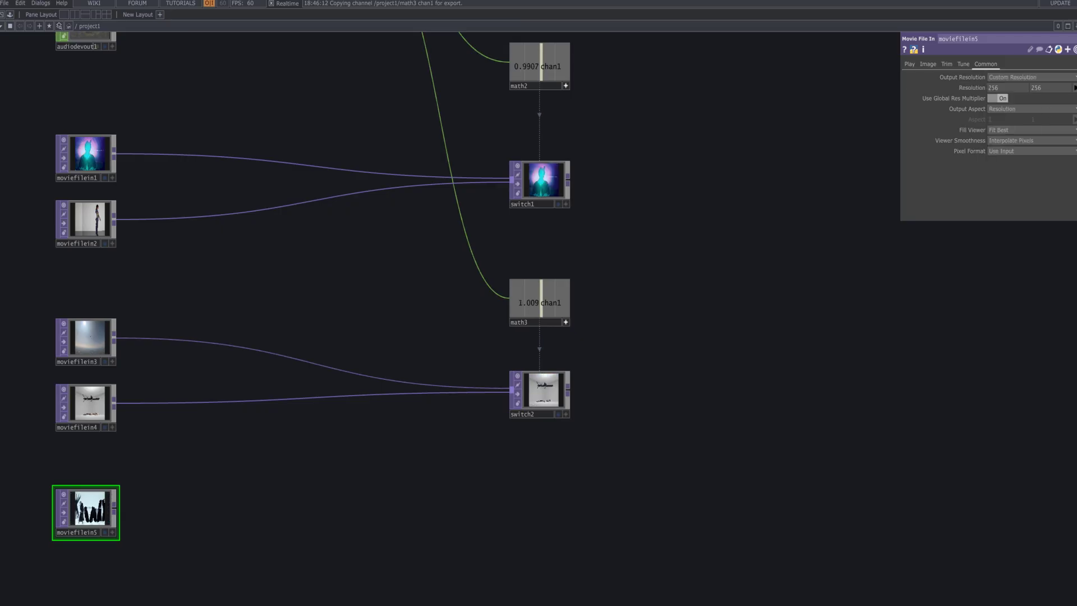
click(1074, 87)
click(1060, 213)
drag(231, 502, 193, 519)
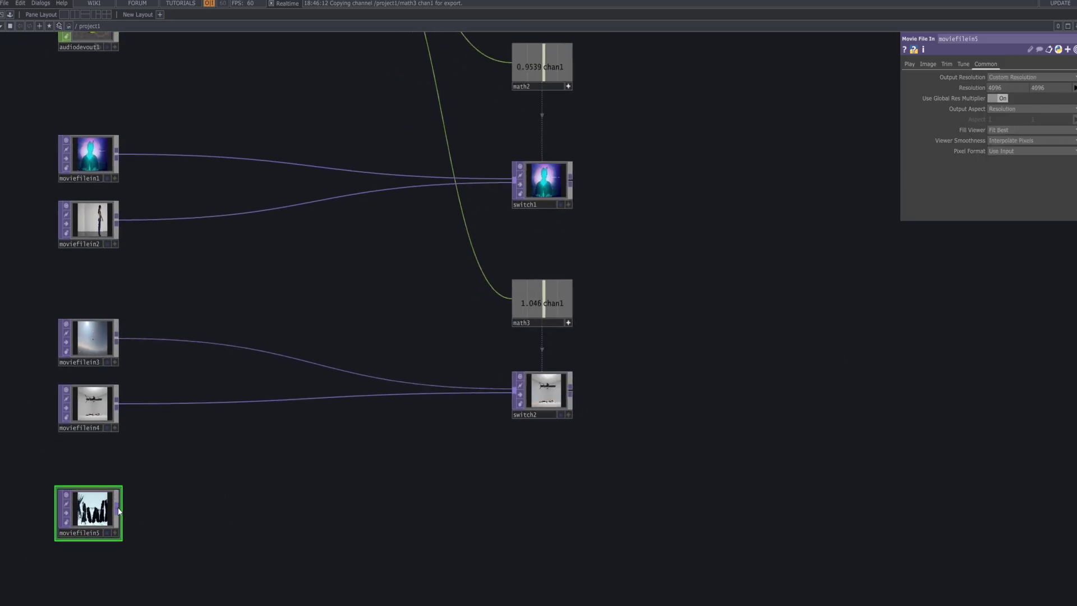
key(Tab)
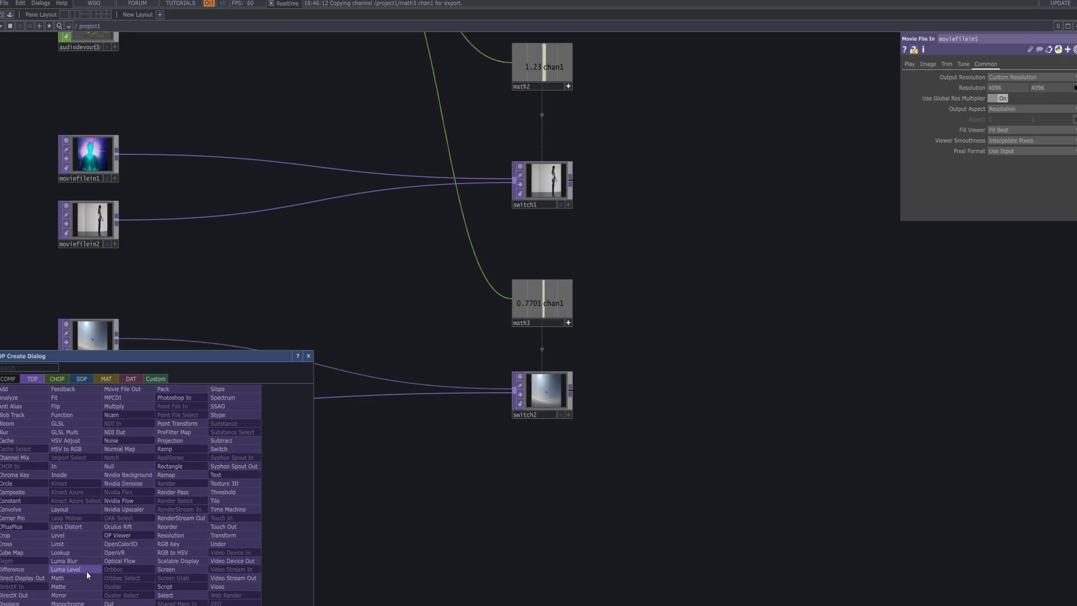
Add a Monochrome TOP, mono1, after moviefilein5 with Monochrome set to 0.762
click(68, 604)
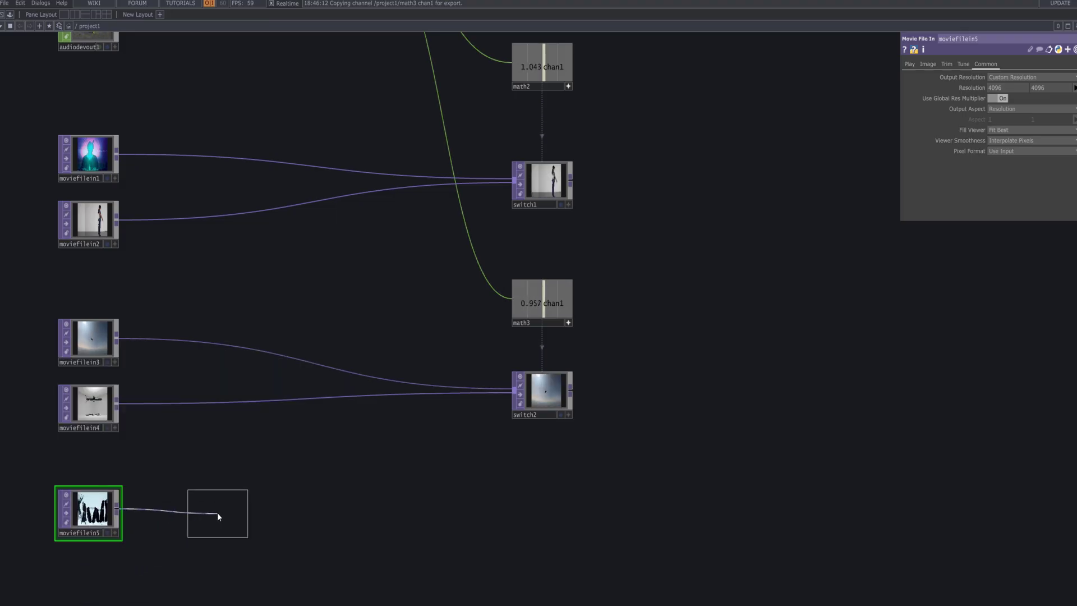
click(221, 514)
click(1060, 77)
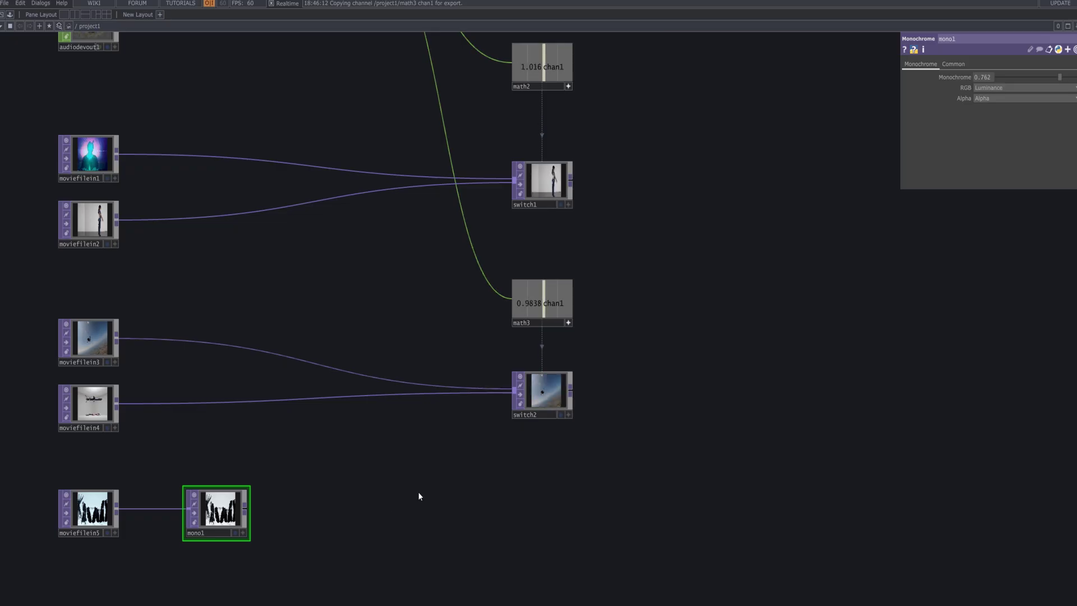
scroll(435, 489, down, 1)
scroll(434, 488, down, 1)
scroll(592, 376, right, 3)
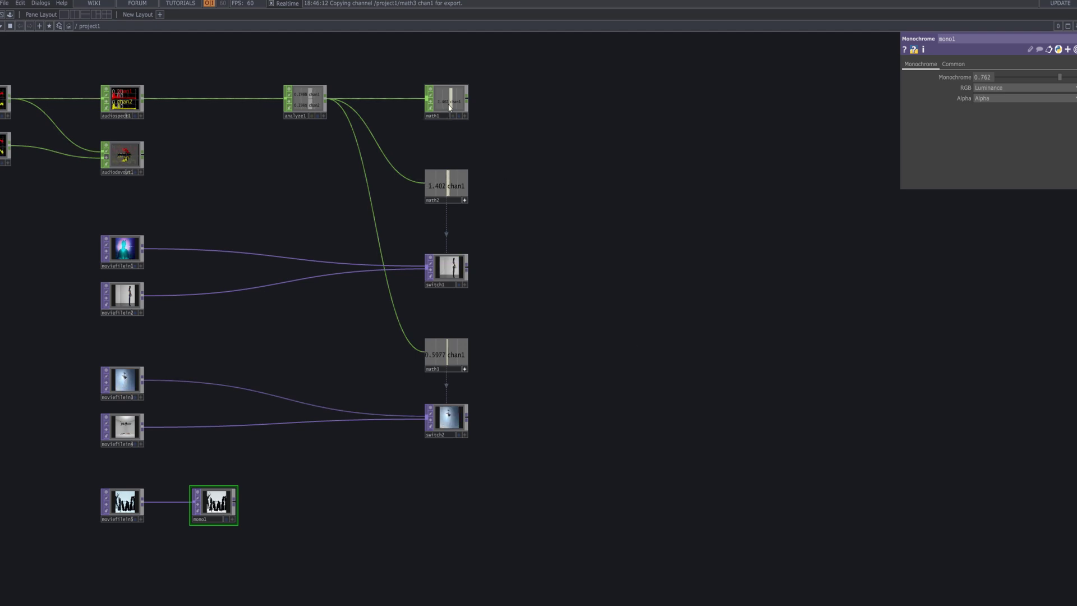
Move math1 aside and add a new Switch TOP, switch3
drag(449, 103, 673, 102)
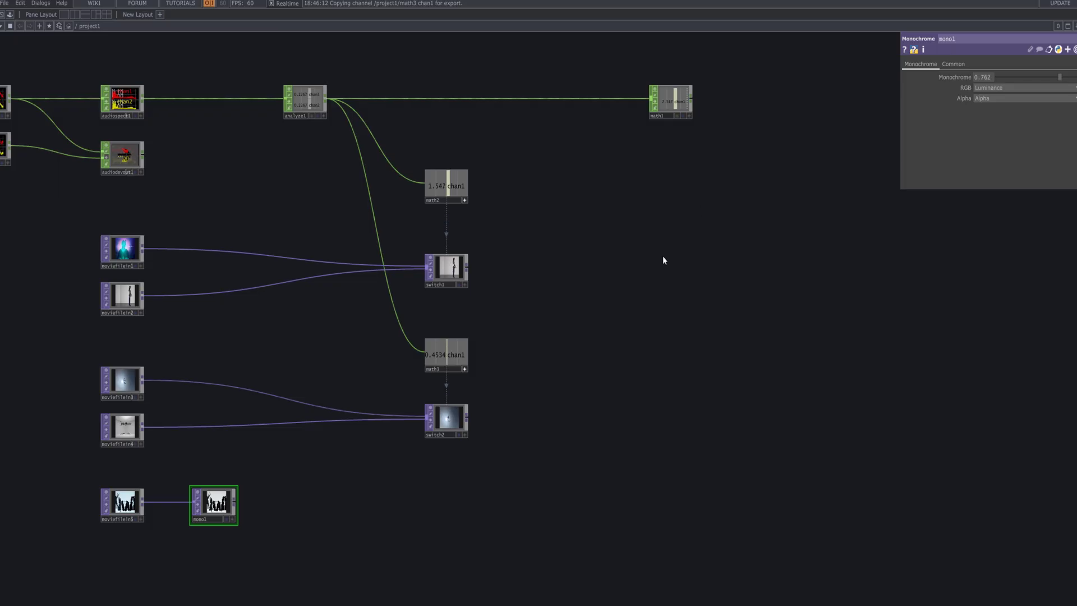
key(Tab)
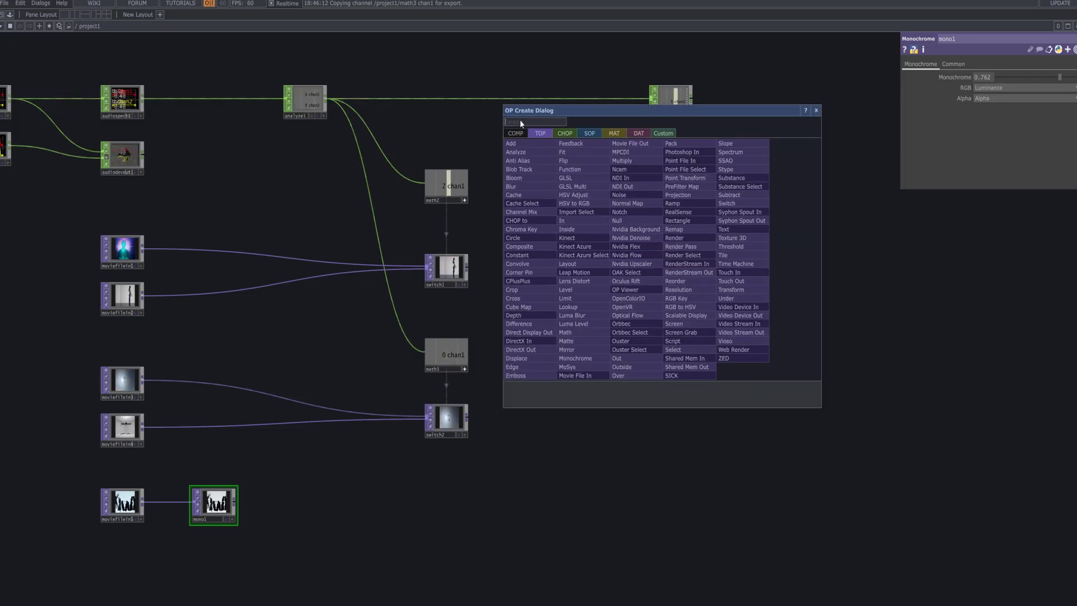
text(sw)
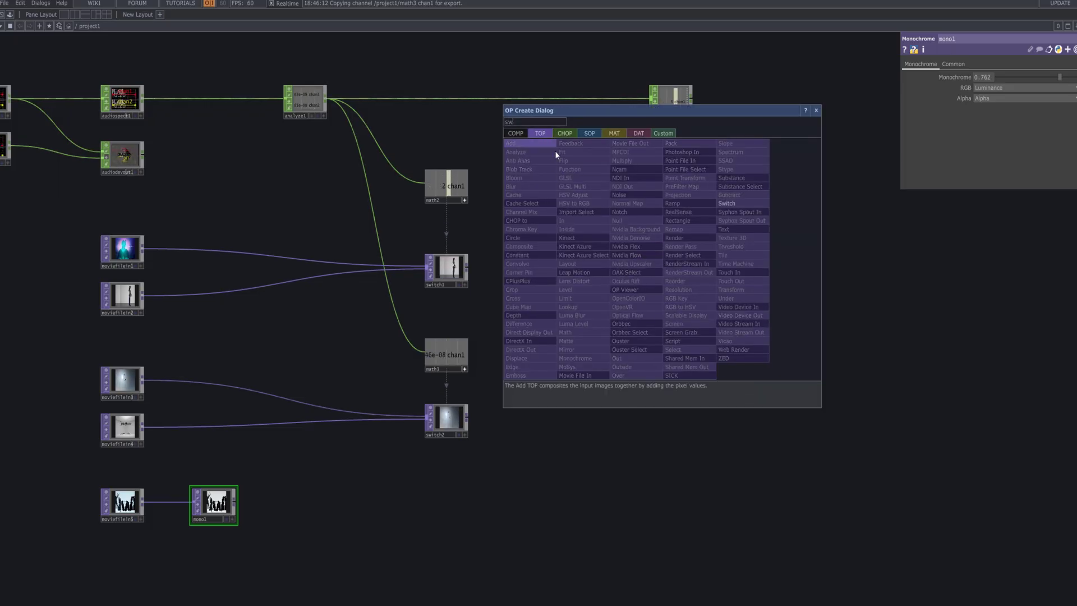
click(737, 205)
click(666, 274)
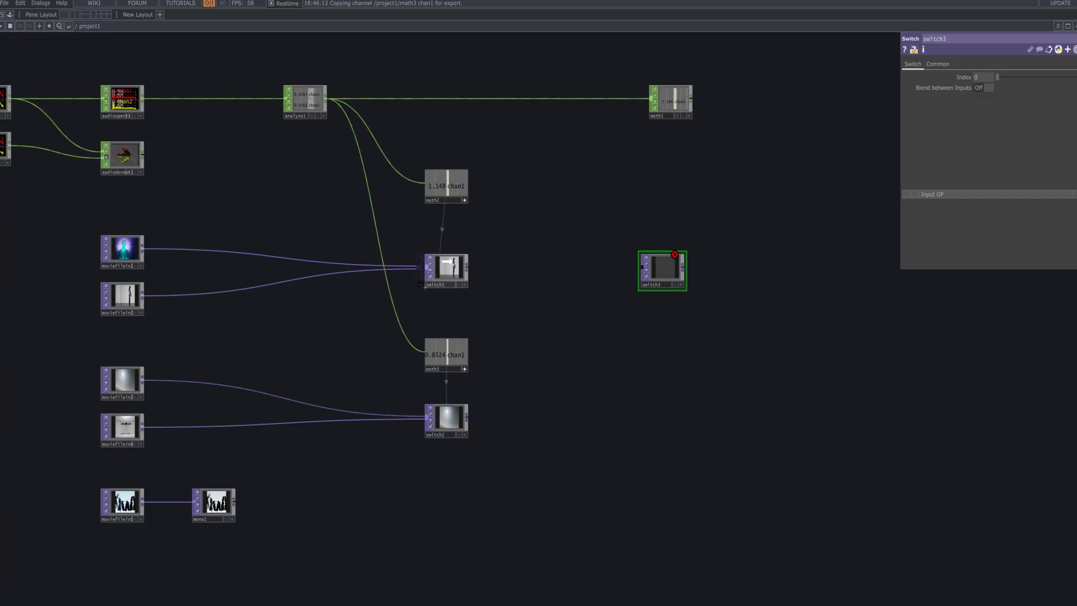
Wire switch1, switch2, moviefilein4 and mono1 into switch3
drag(466, 267, 630, 275)
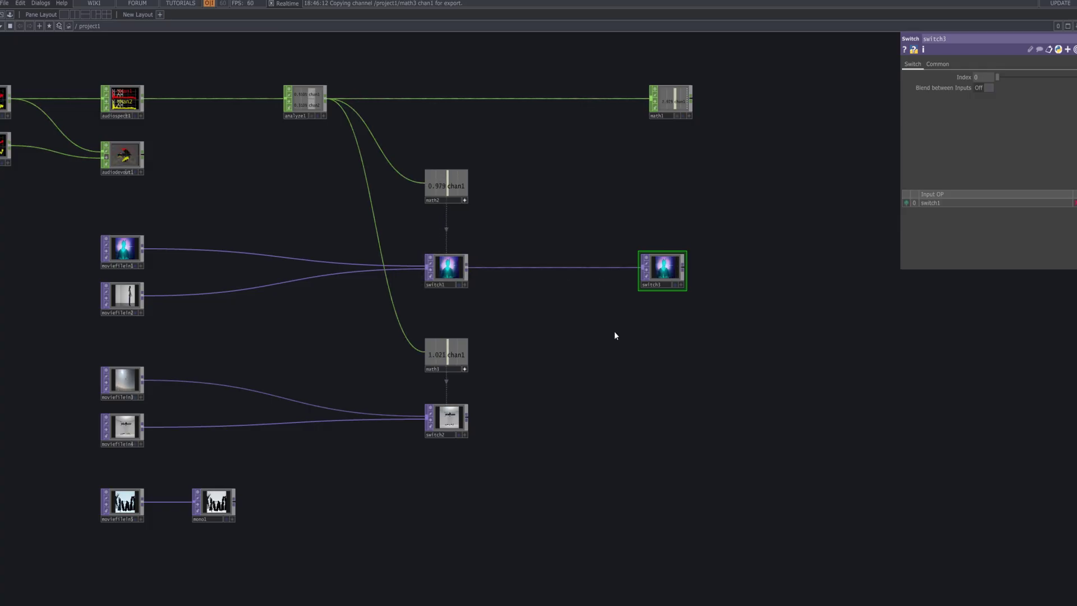
click(638, 281)
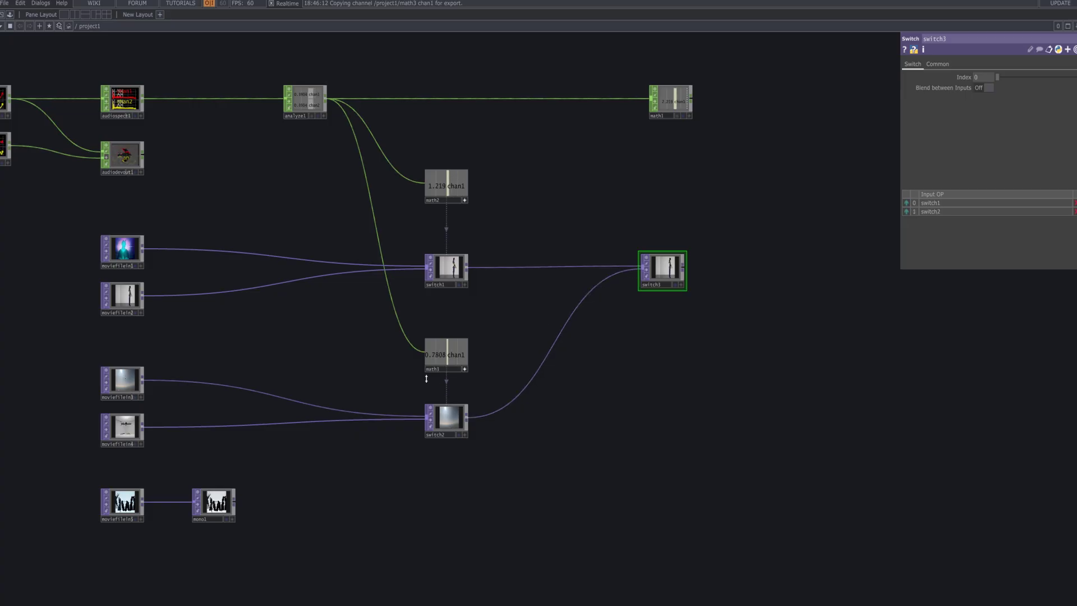
click(144, 428)
click(632, 277)
click(235, 501)
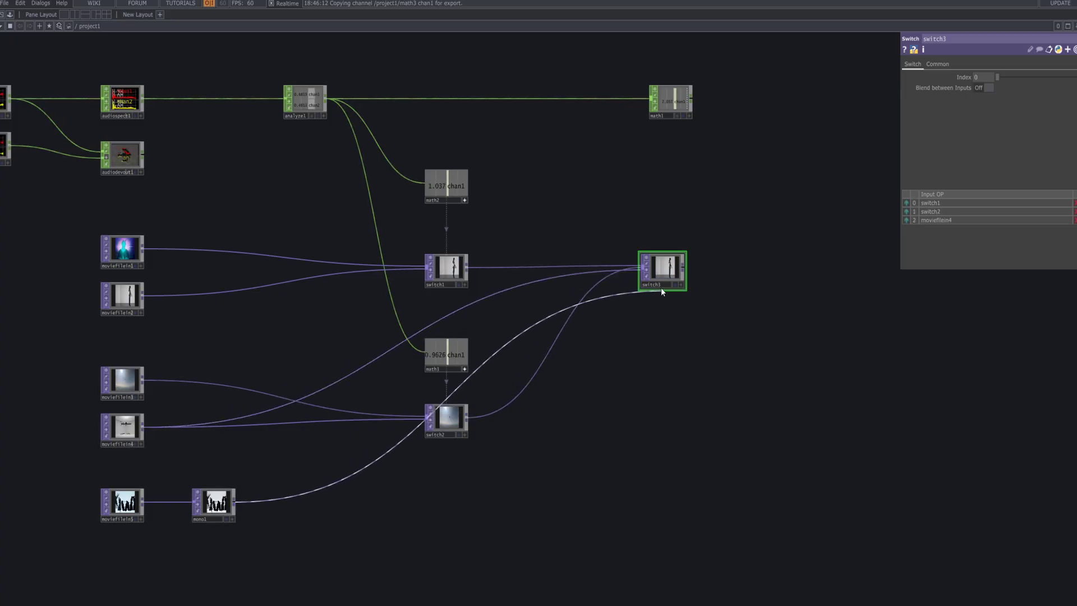
click(649, 277)
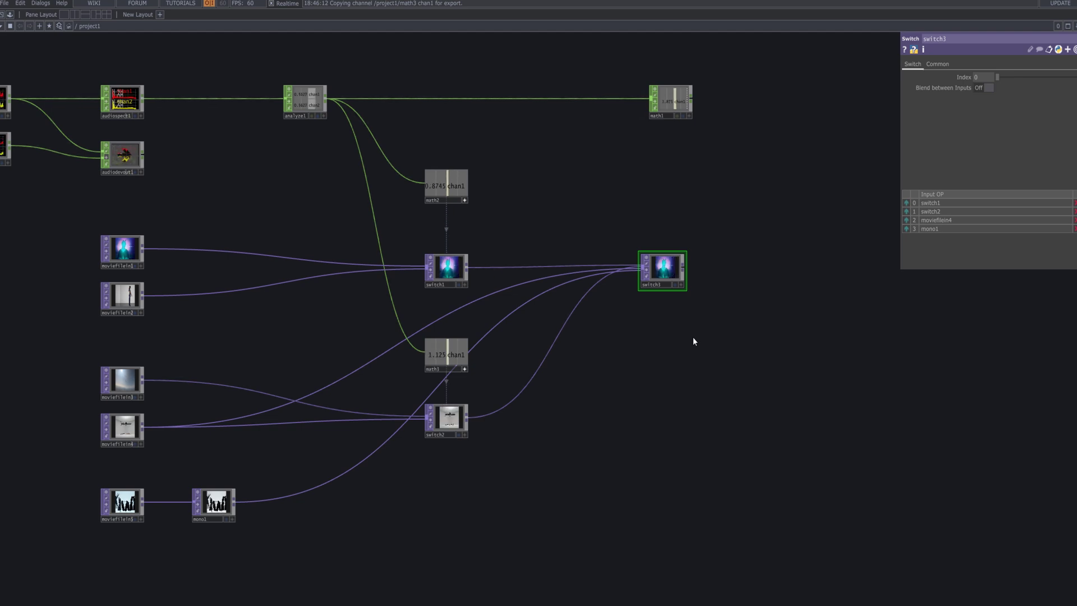
Link switch3's Index to math1's chan1 channel
click(689, 116)
drag(671, 101, 668, 269)
drag(831, 157, 973, 78)
click(982, 74)
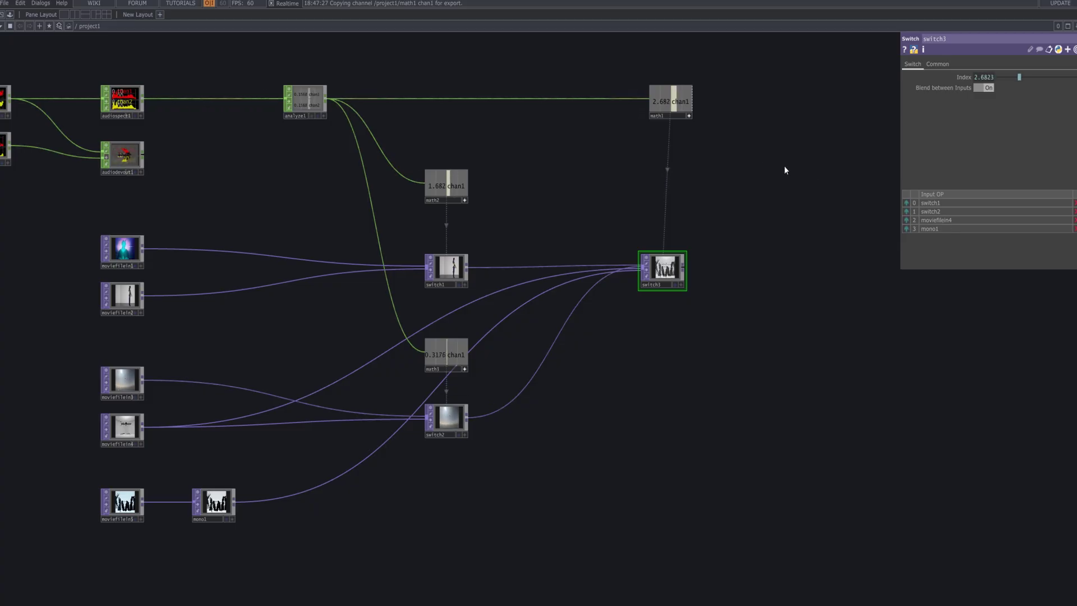
Turn off math1's active viewer and bring up math1's parameters
click(689, 115)
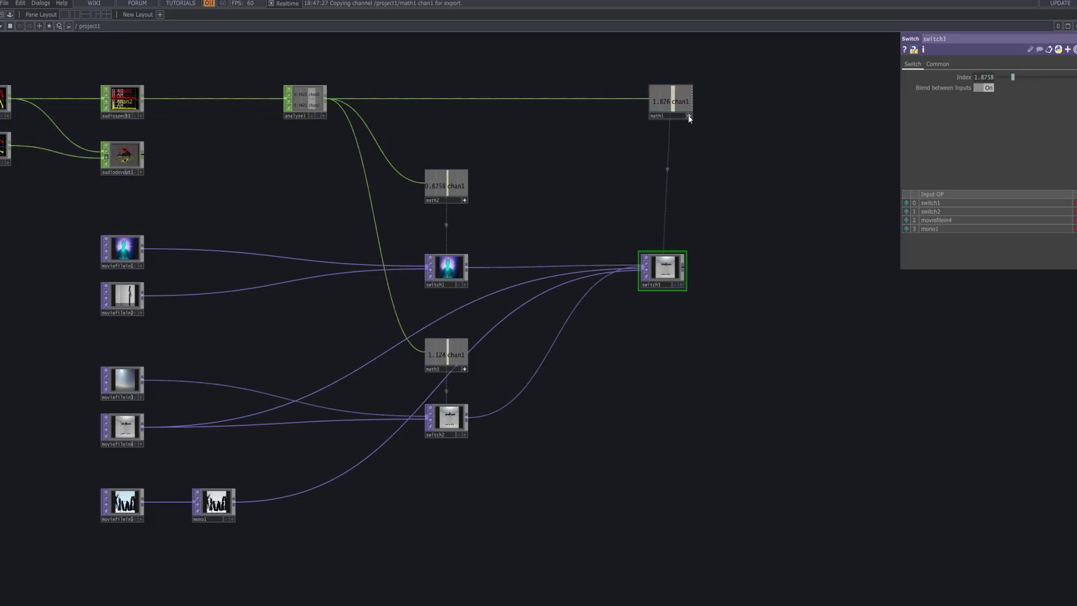
click(688, 115)
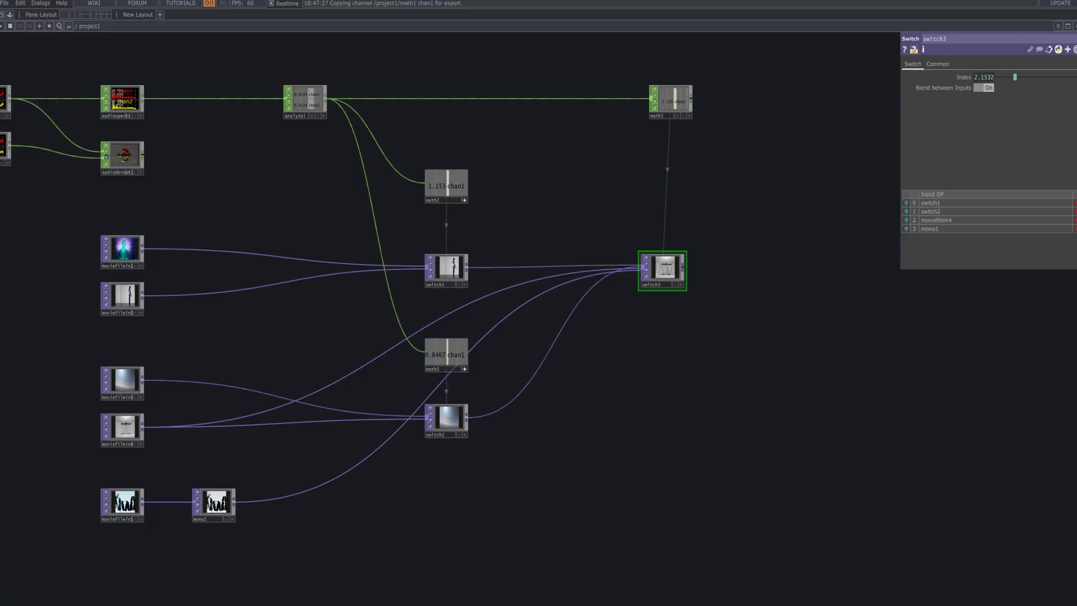
click(681, 104)
click(958, 64)
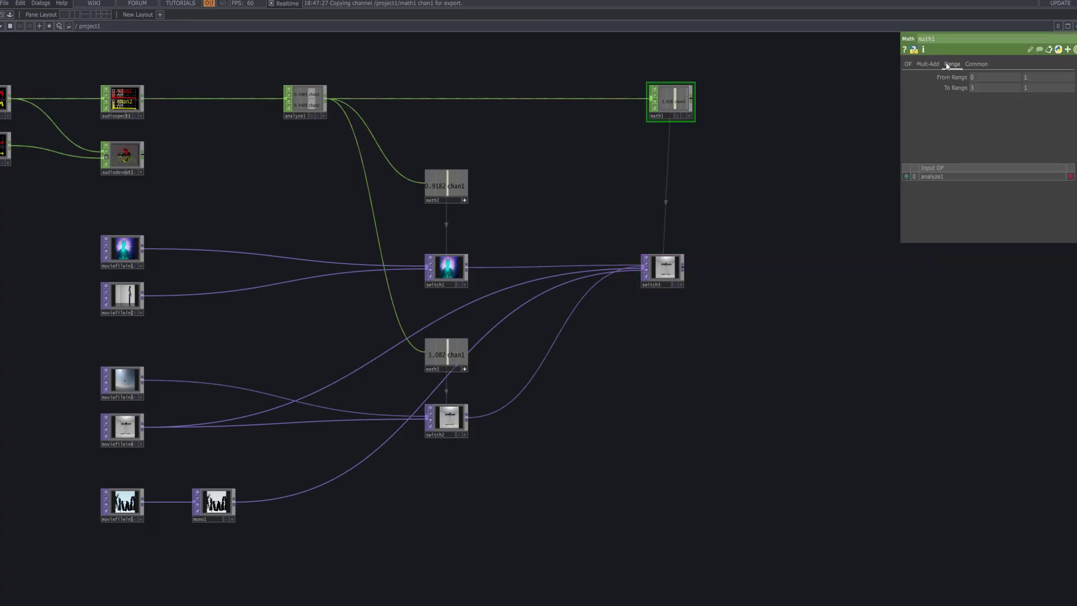
Set math1's Multiply to 1.15 on its Mult-Add page
click(938, 64)
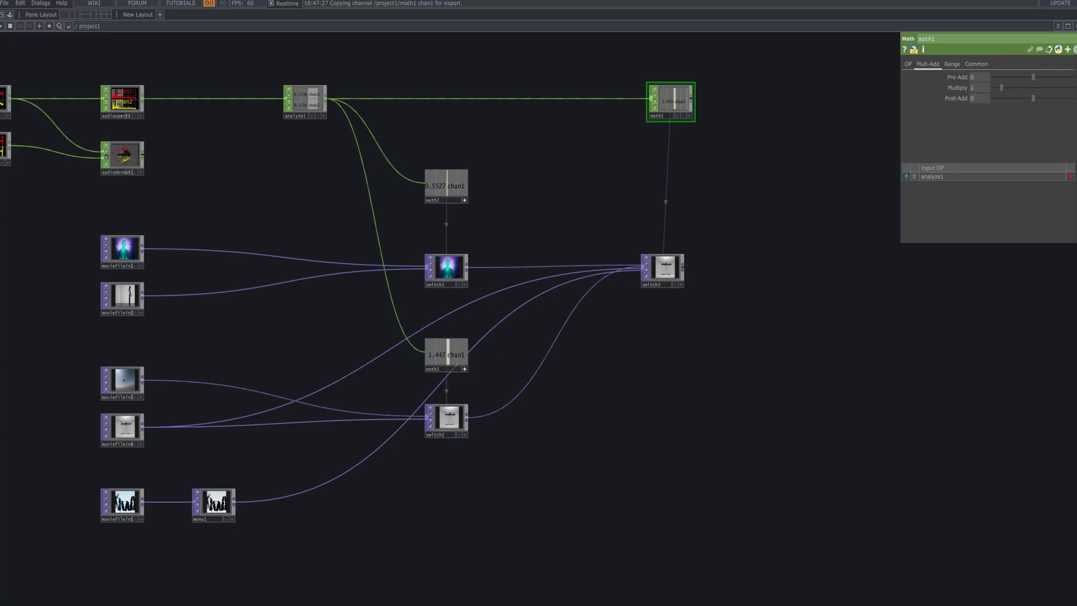
click(981, 88)
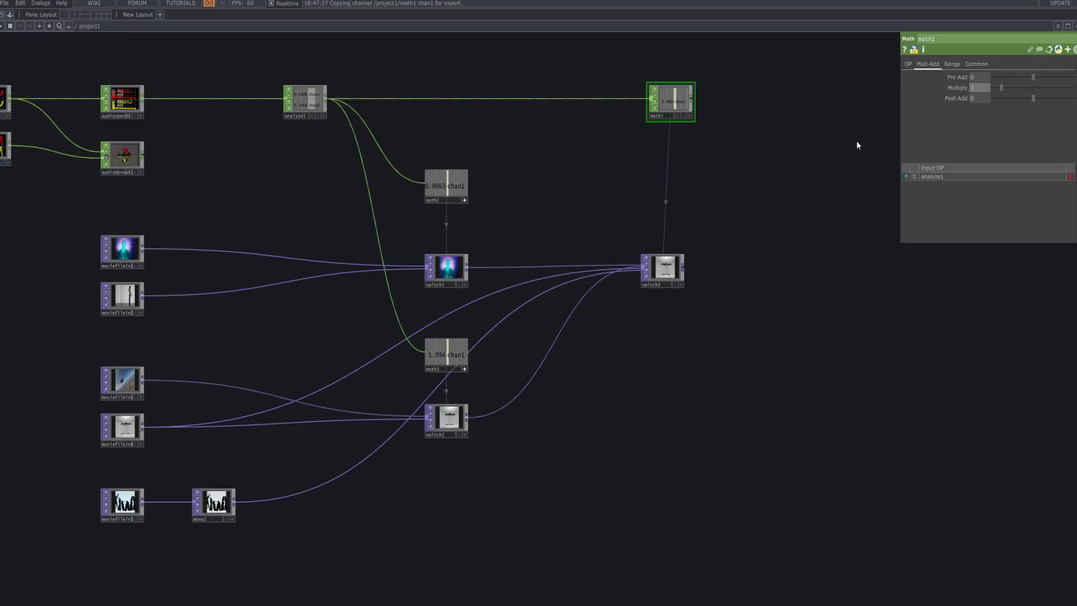
text(3.15)
key(Return)
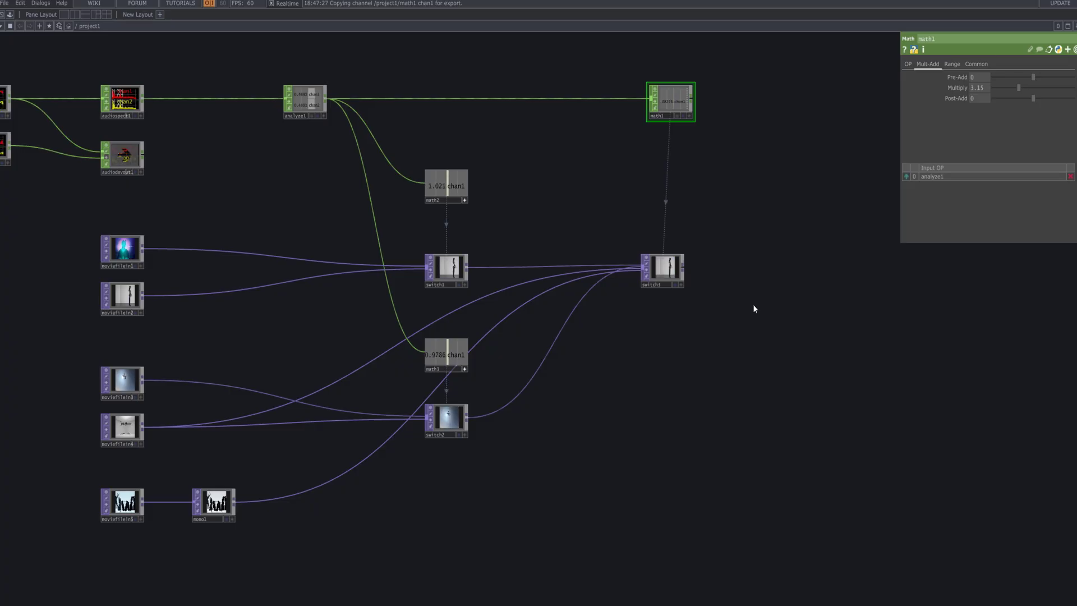
Briefly show audiodevout1's waveforms in the background, then zoom toward the switches
click(135, 173)
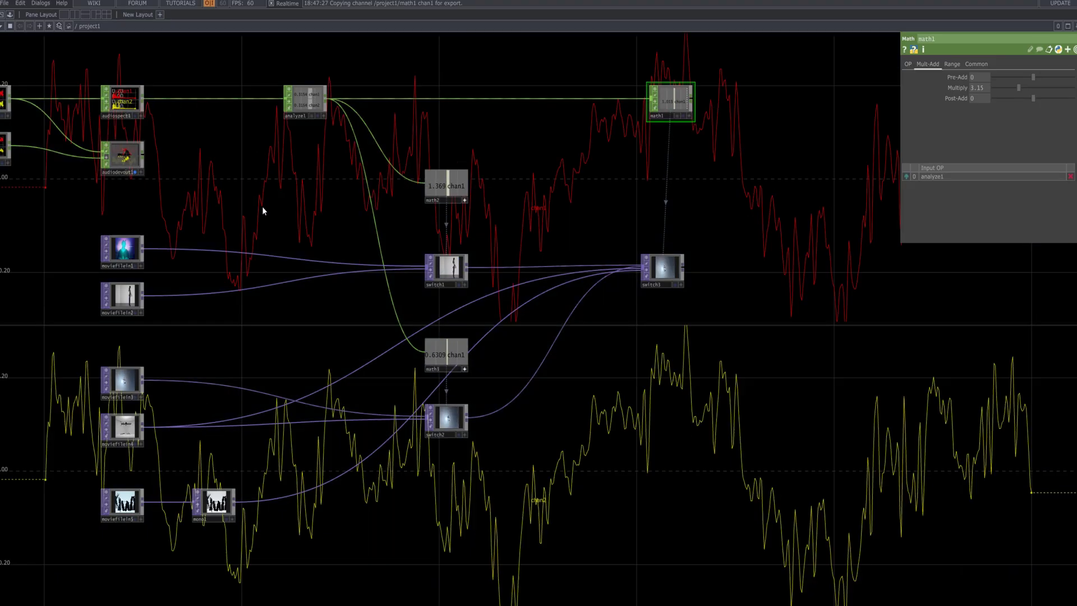
click(135, 173)
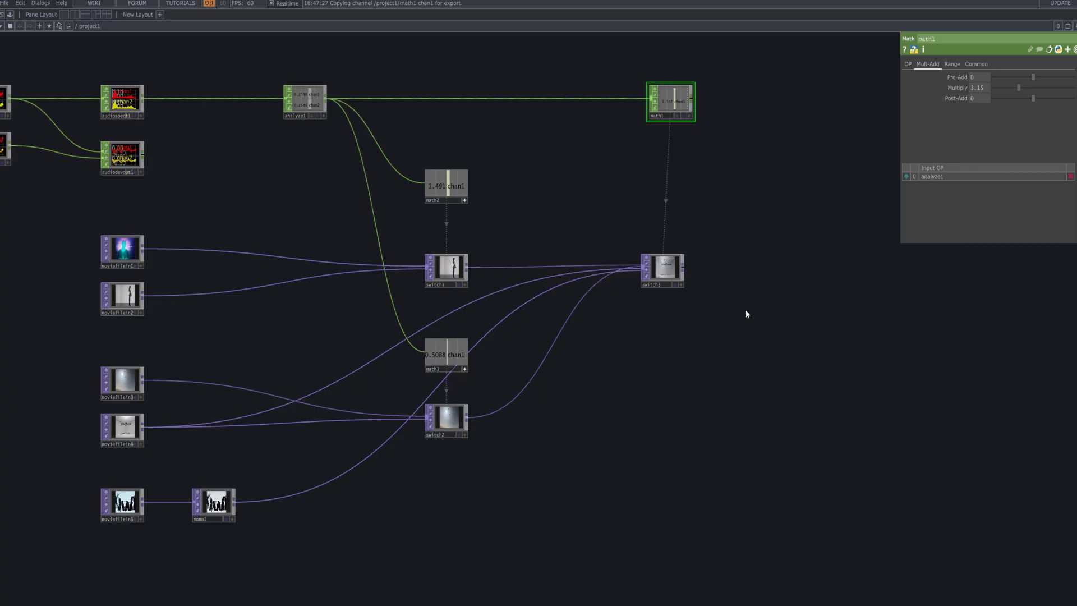
scroll(746, 310, up, 4)
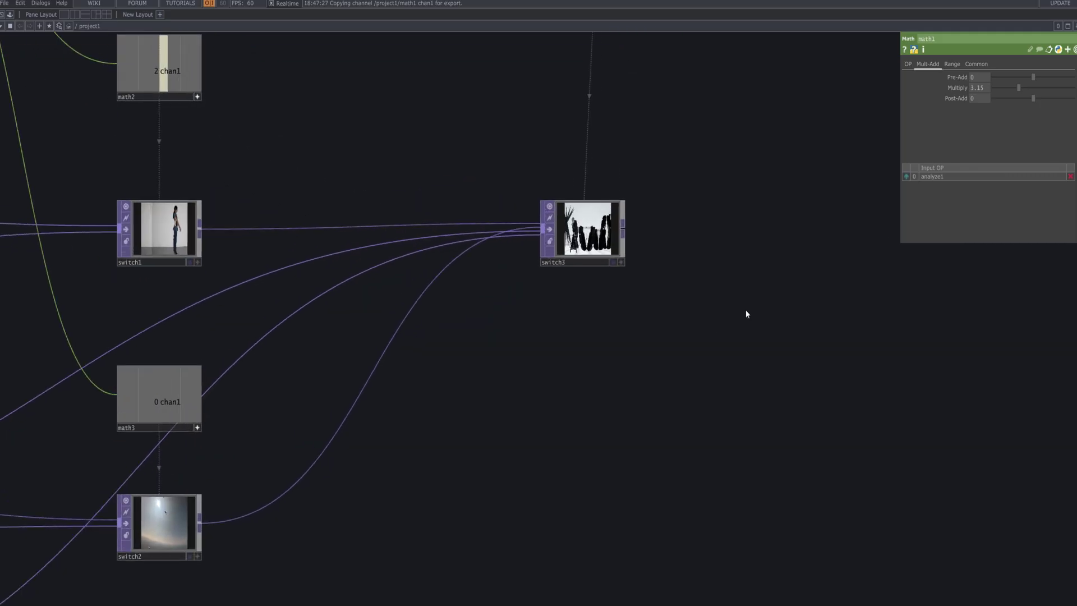
scroll(746, 310, down, 2)
scroll(748, 316, up, 2)
Add a Level TOP, level1, after switch3
drag(745, 387, 745, 365)
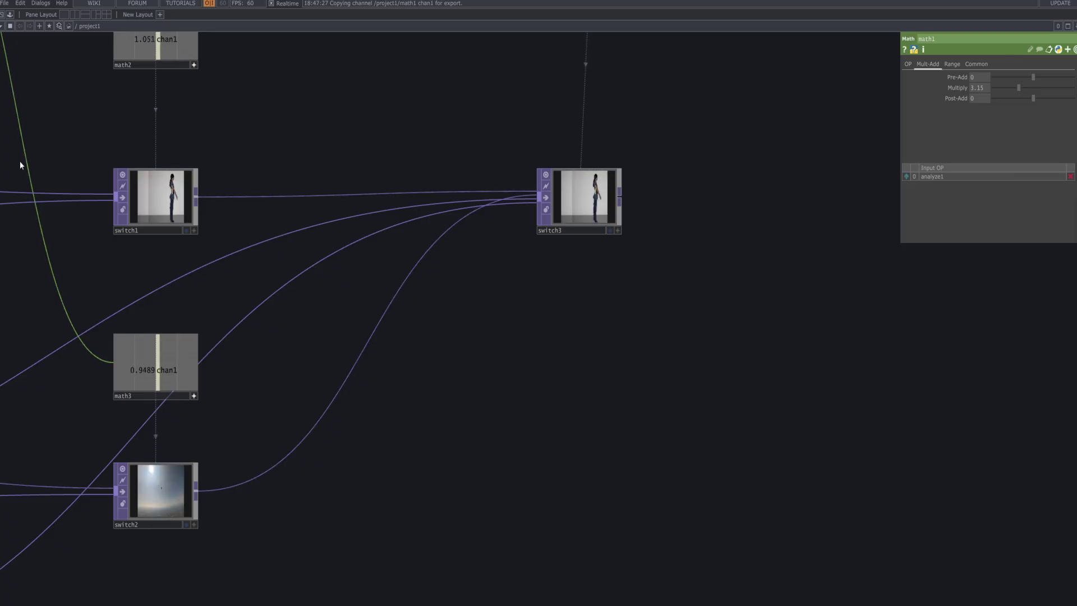
key(Tab)
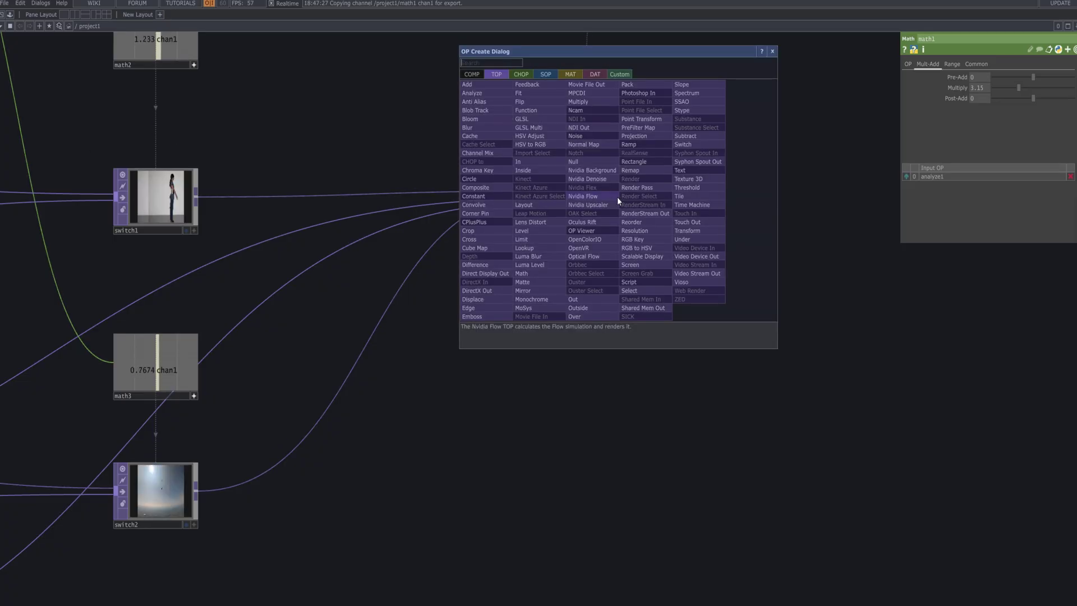
text(l)
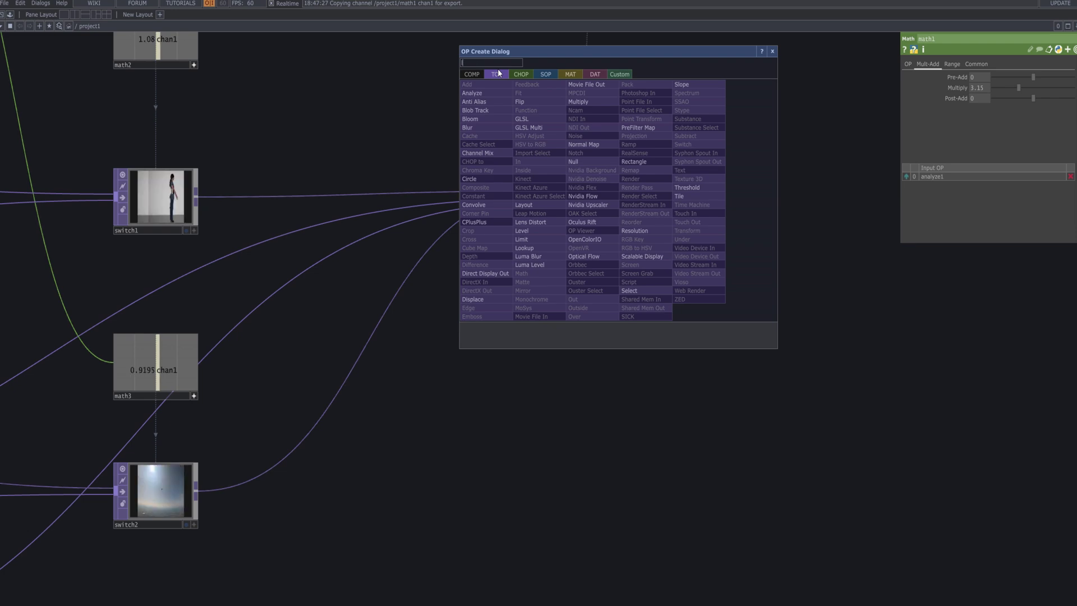
text(evel)
click(540, 228)
click(806, 204)
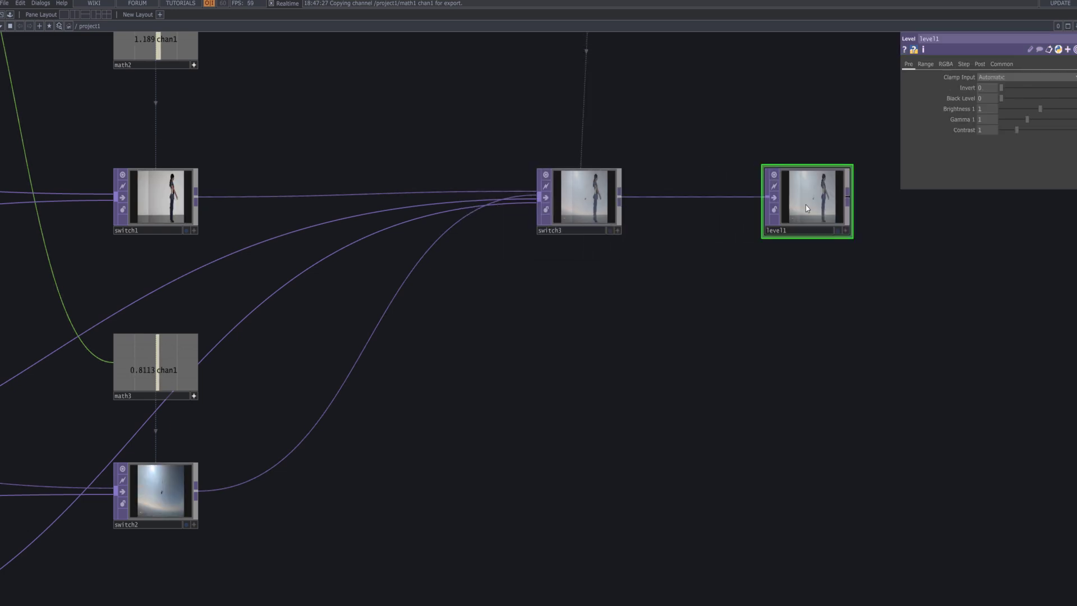
Set level1 to Invert, with Gamma 1.16 and Contrast 1.24
click(1005, 87)
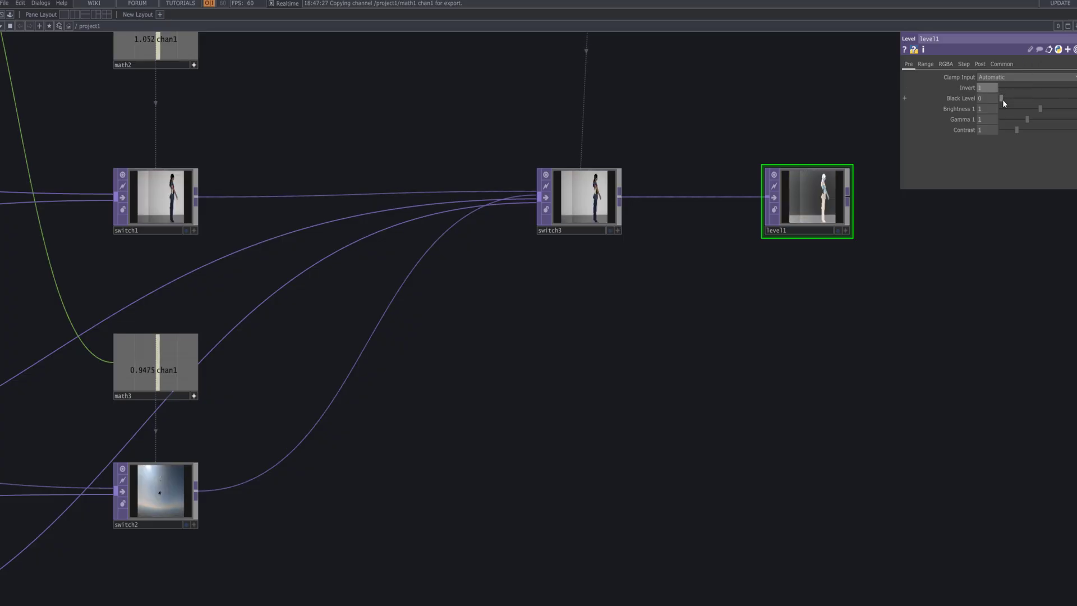
click(1031, 119)
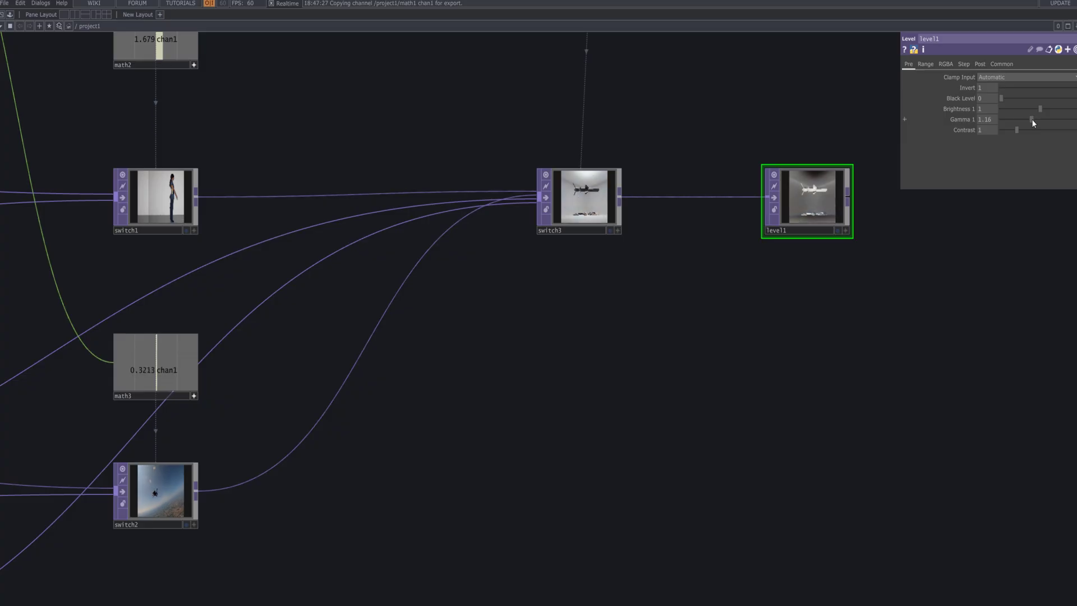
drag(1017, 130, 1019, 131)
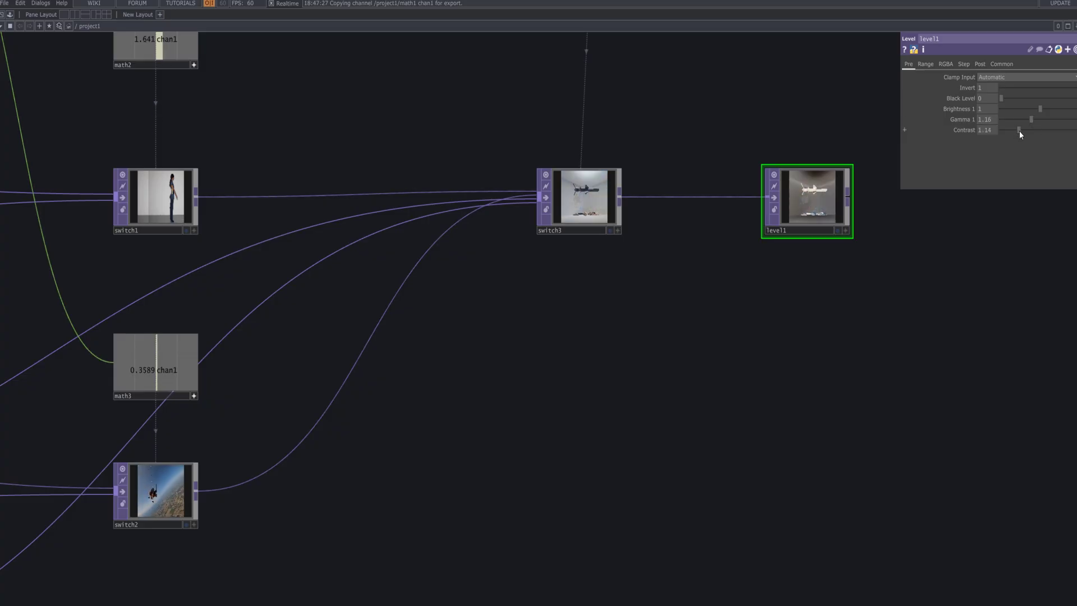
click(1020, 130)
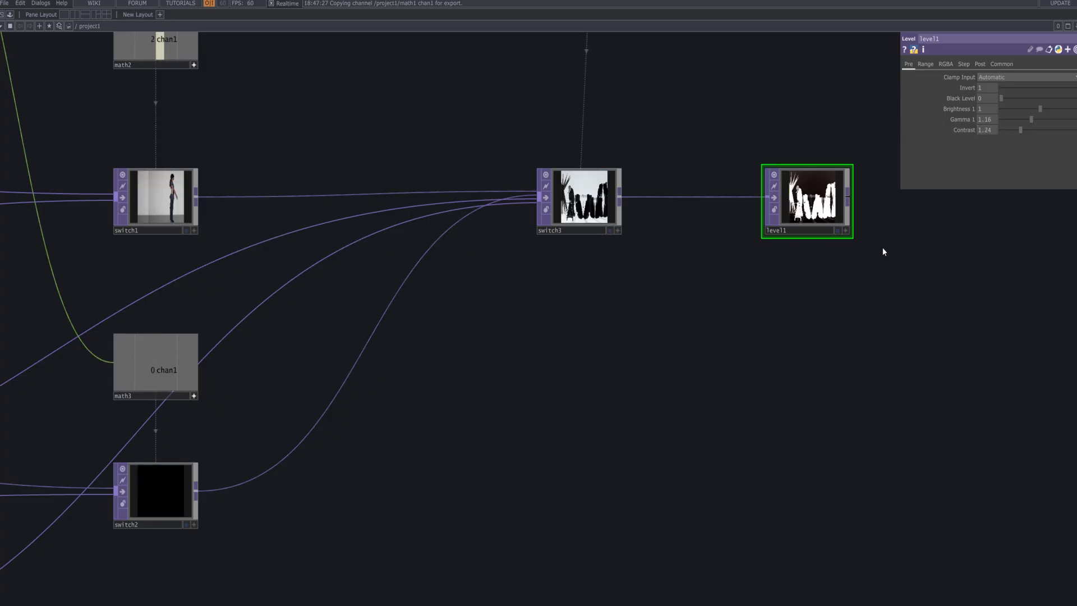
Show level1's and switch3's outputs behind the network for comparison
key(d)
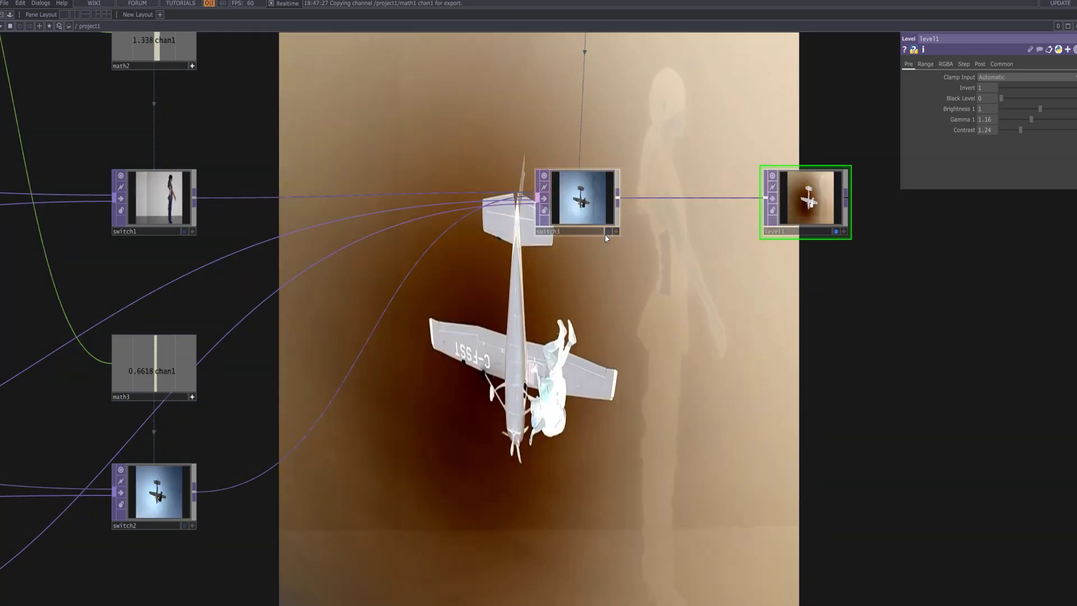
click(608, 231)
scroll(617, 296, down, 5)
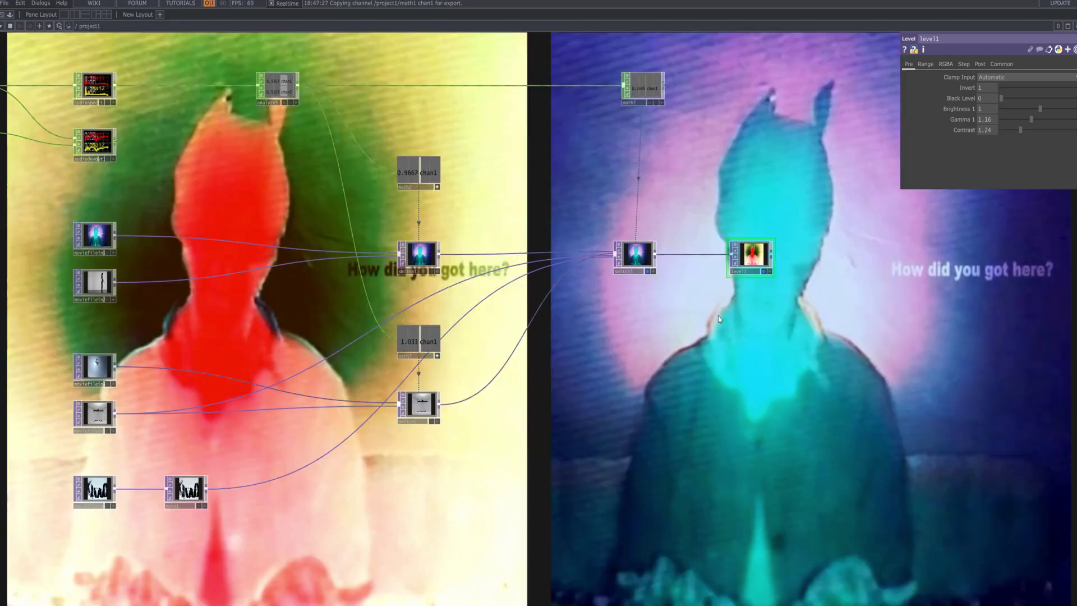
drag(718, 316, 641, 327)
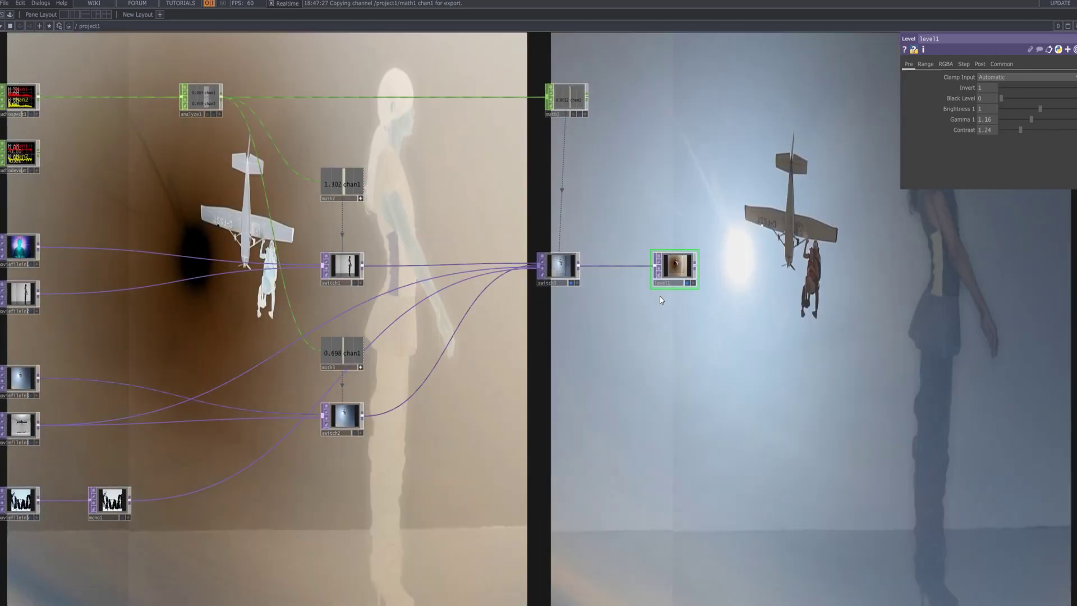
key(Tab)
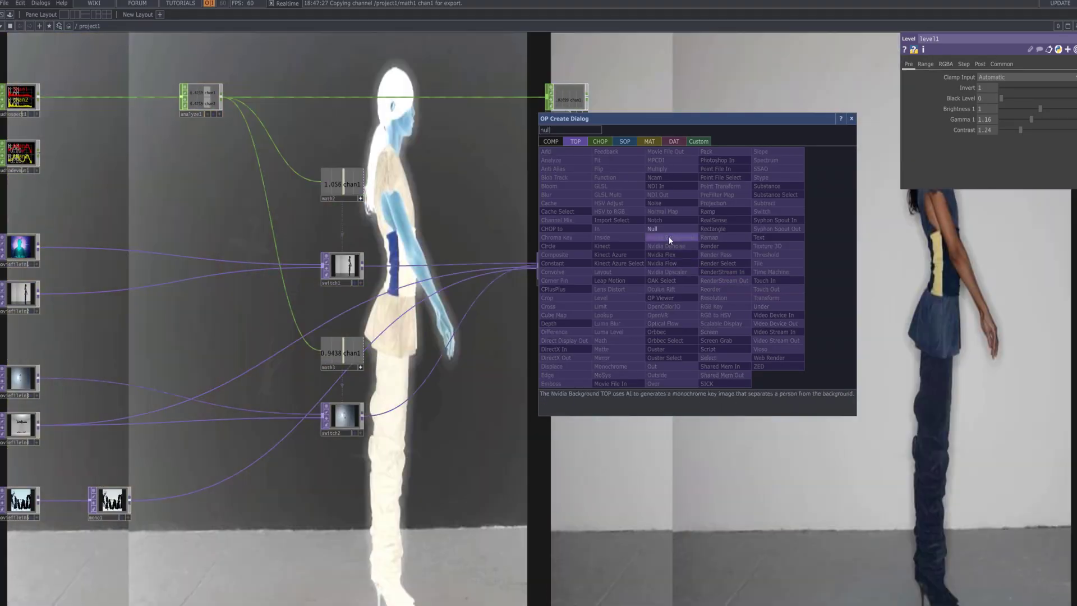
Add null1 after level1 and turn off the switch3 and level1 background previews
key(Escape)
click(871, 261)
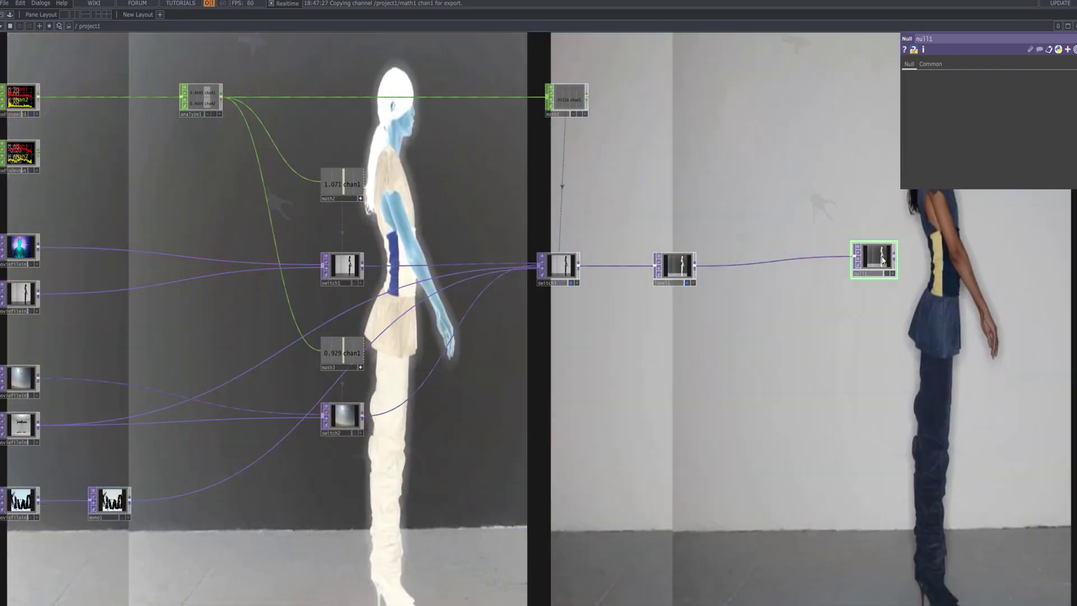
drag(882, 259, 882, 269)
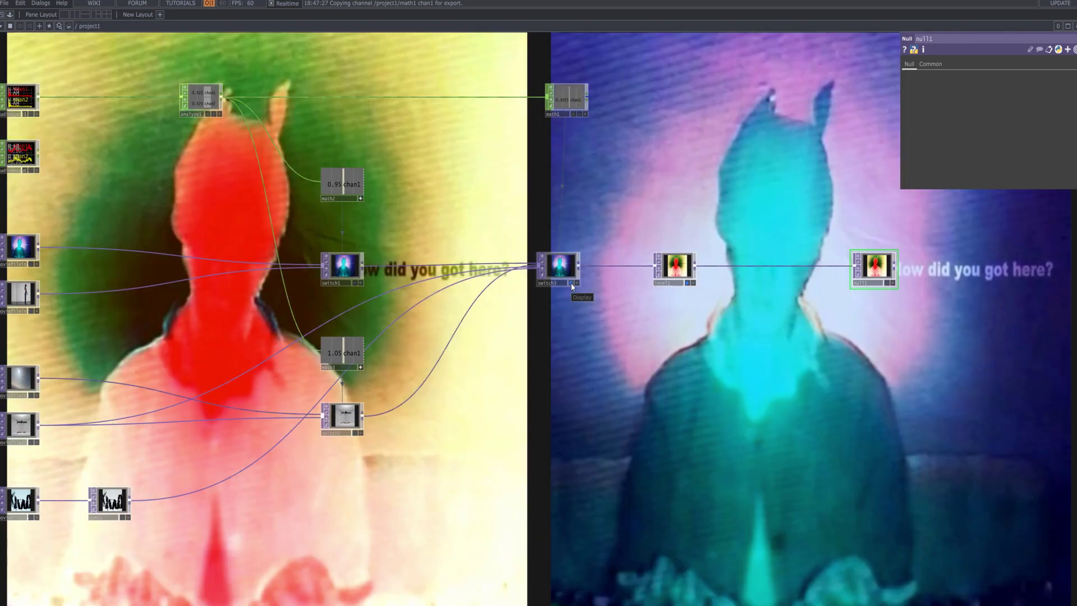
click(572, 283)
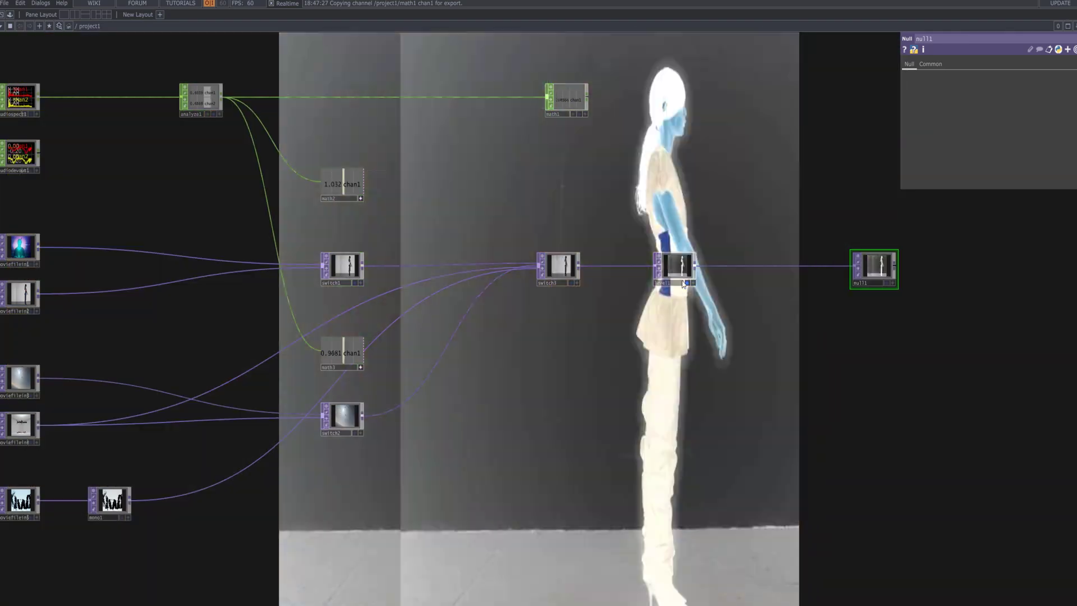
click(687, 283)
drag(737, 330, 455, 320)
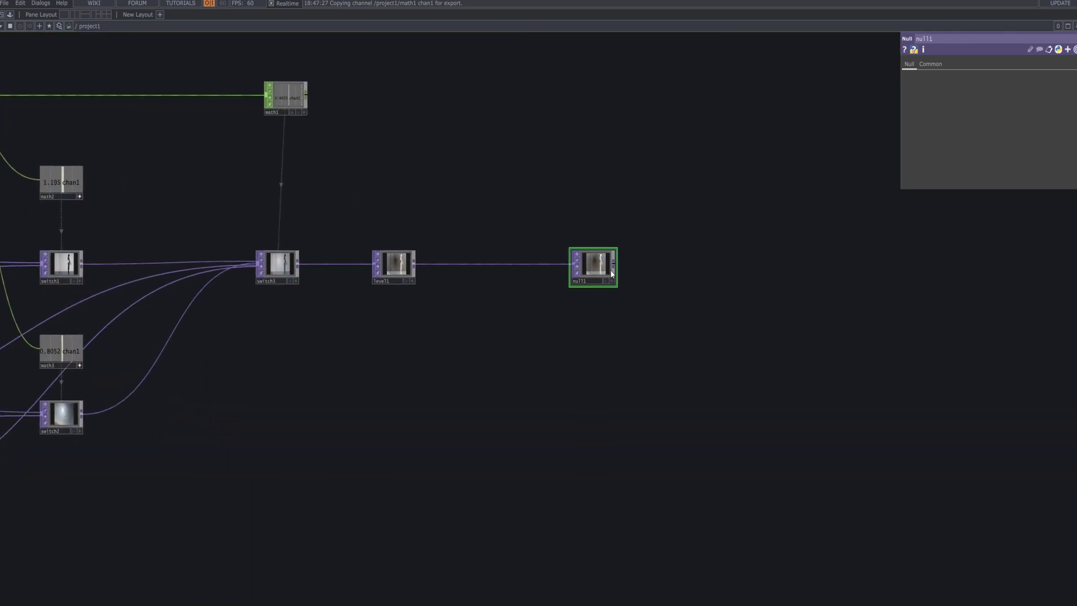
Add an Out TOP, out1, after null1
right_click(615, 264)
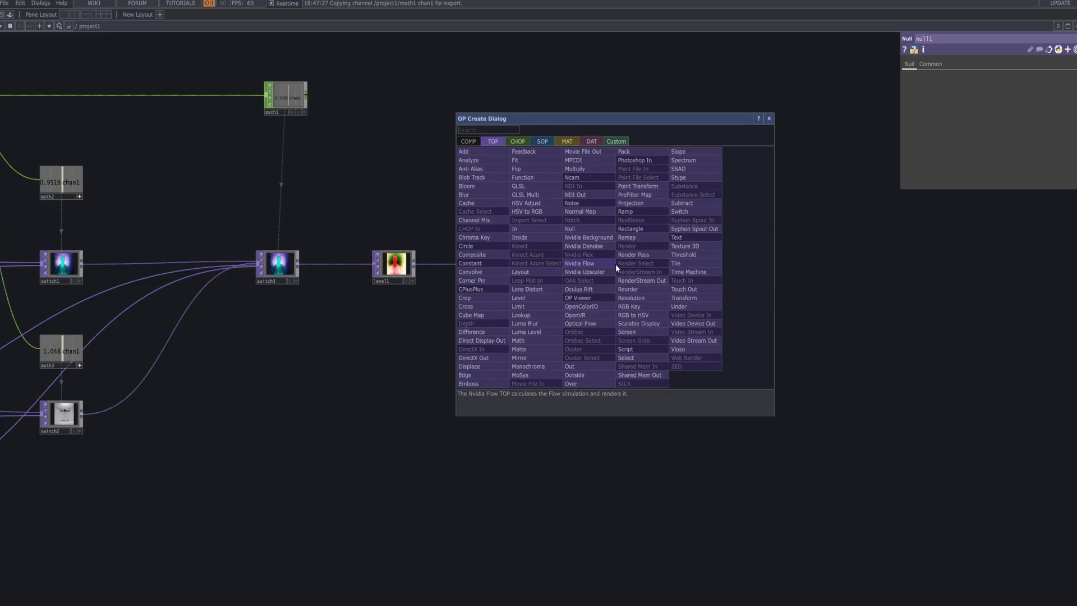
text(ouy)
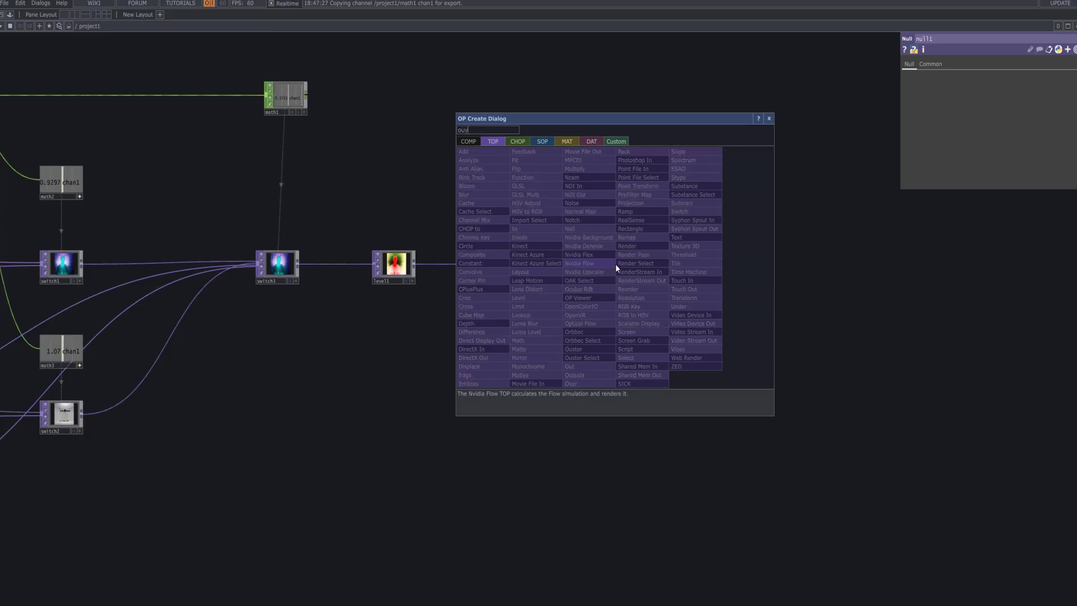
key(BackSpace)
text(t)
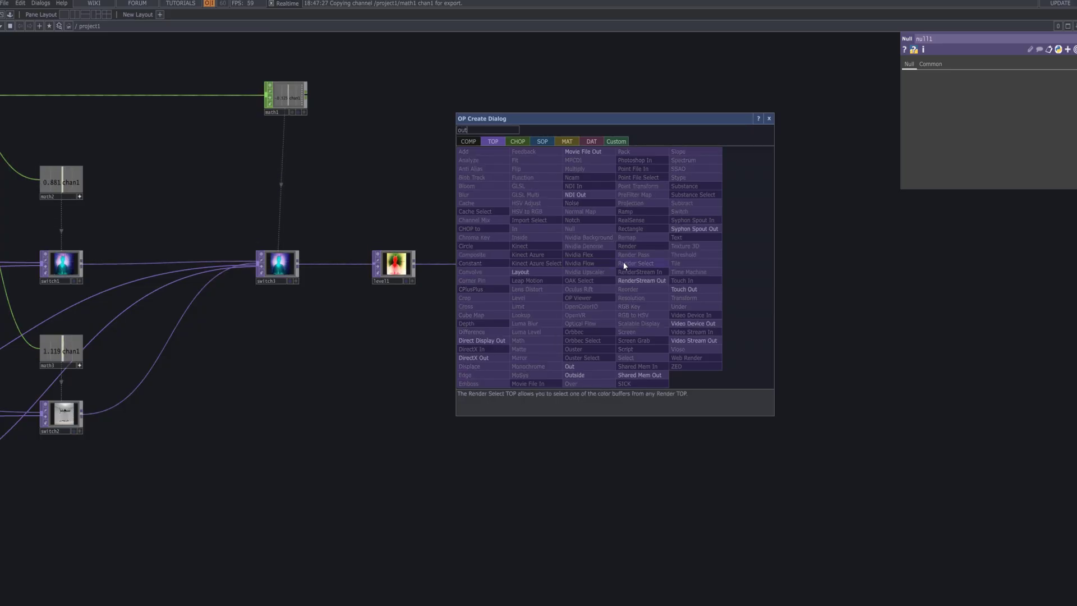
click(582, 366)
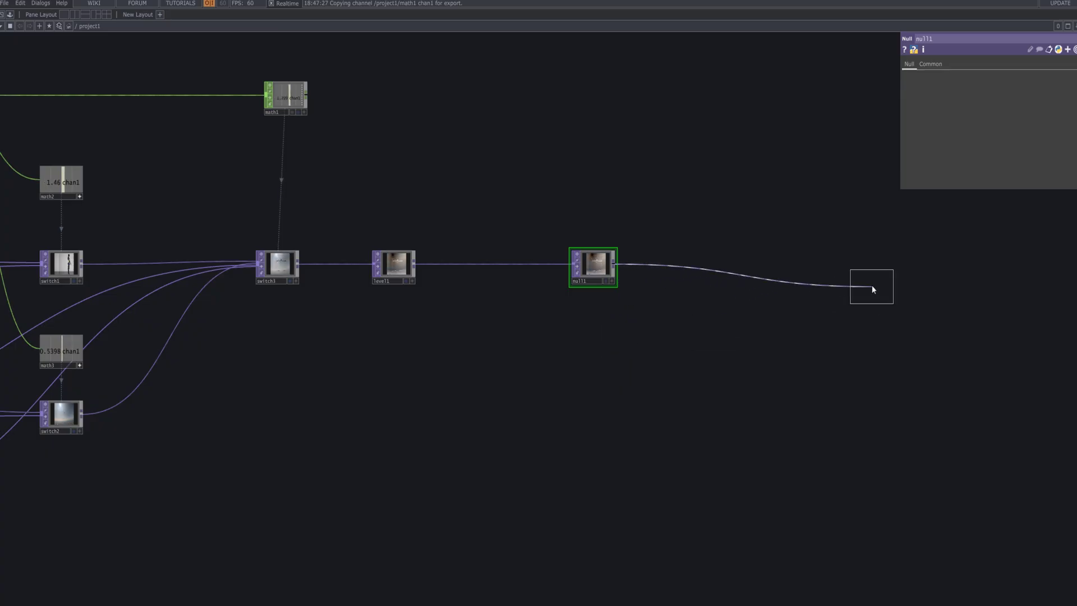
click(872, 275)
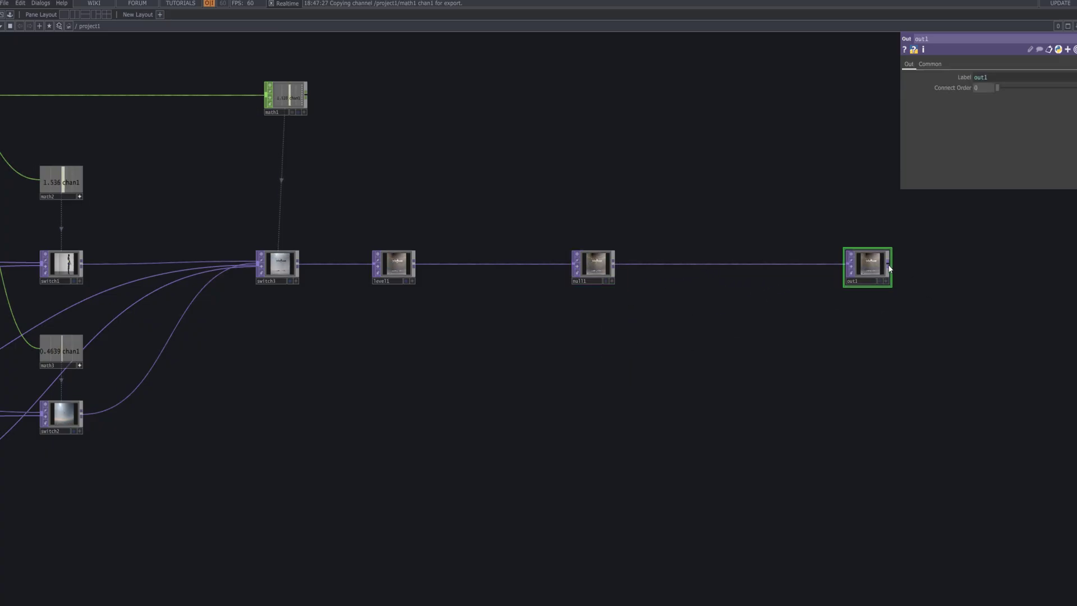
Add a Movie File Out TOP, moviefileout1, after out1
right_click(890, 268)
text(mo)
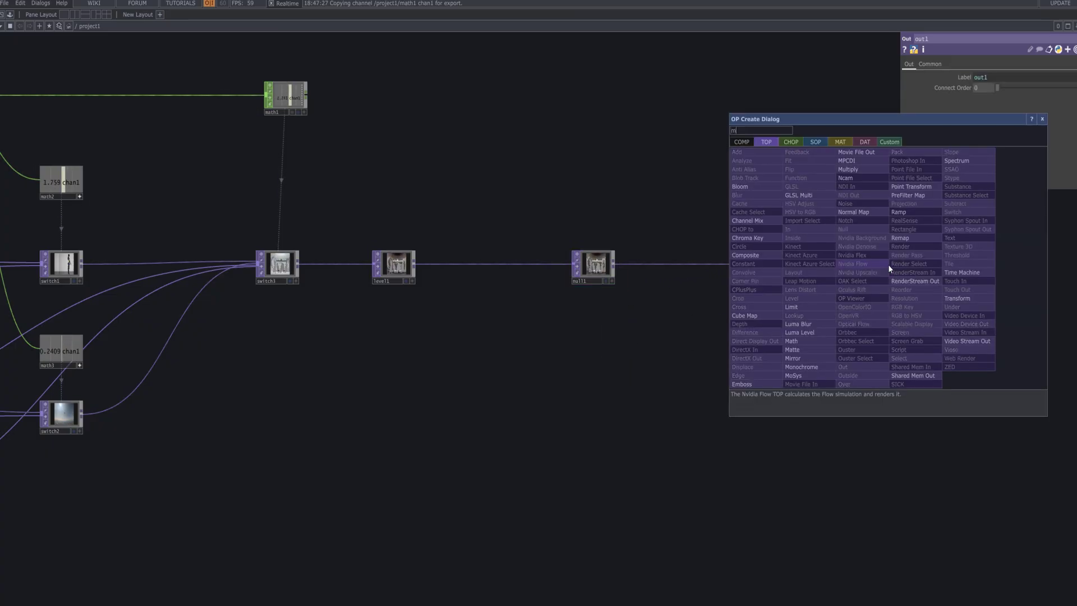
click(875, 153)
click(992, 268)
drag(988, 330, 784, 351)
scroll(425, 342, down, 5)
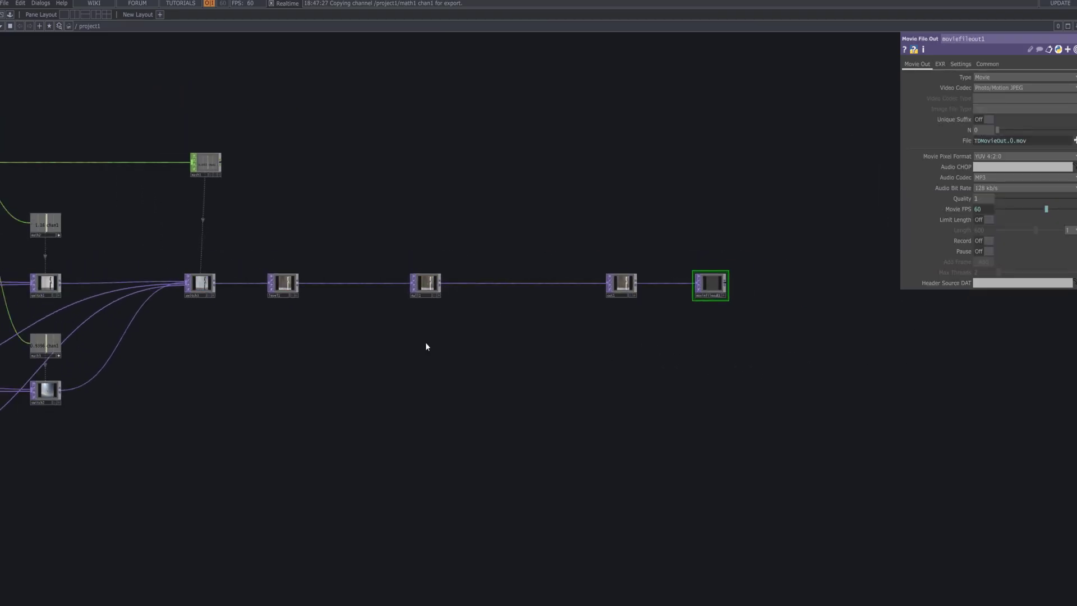
scroll(422, 302, up, 5)
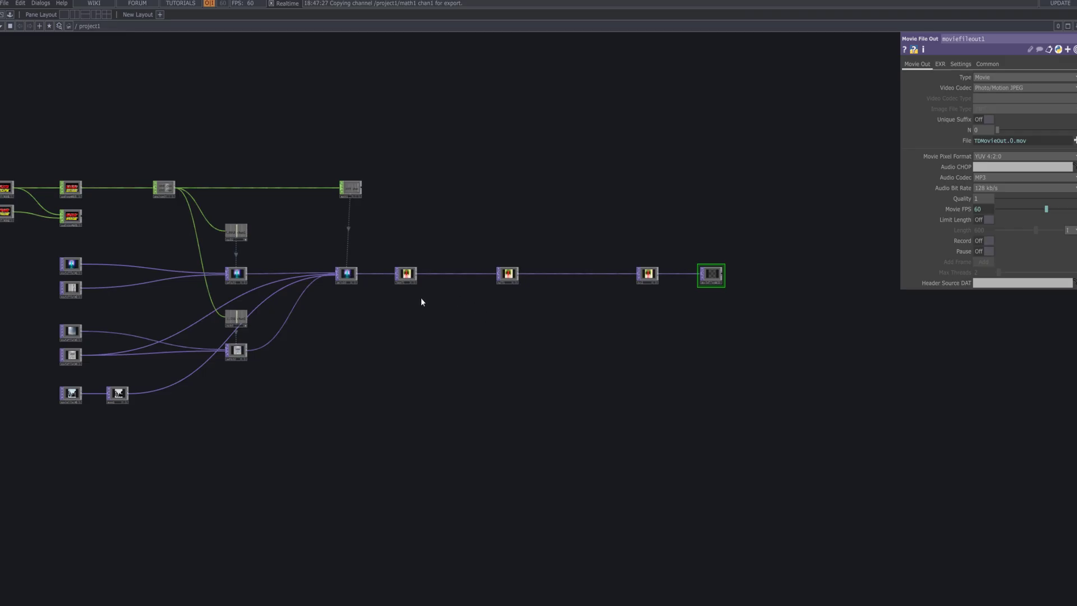
Preview the chain's output behind the network and reframe the view
click(513, 282)
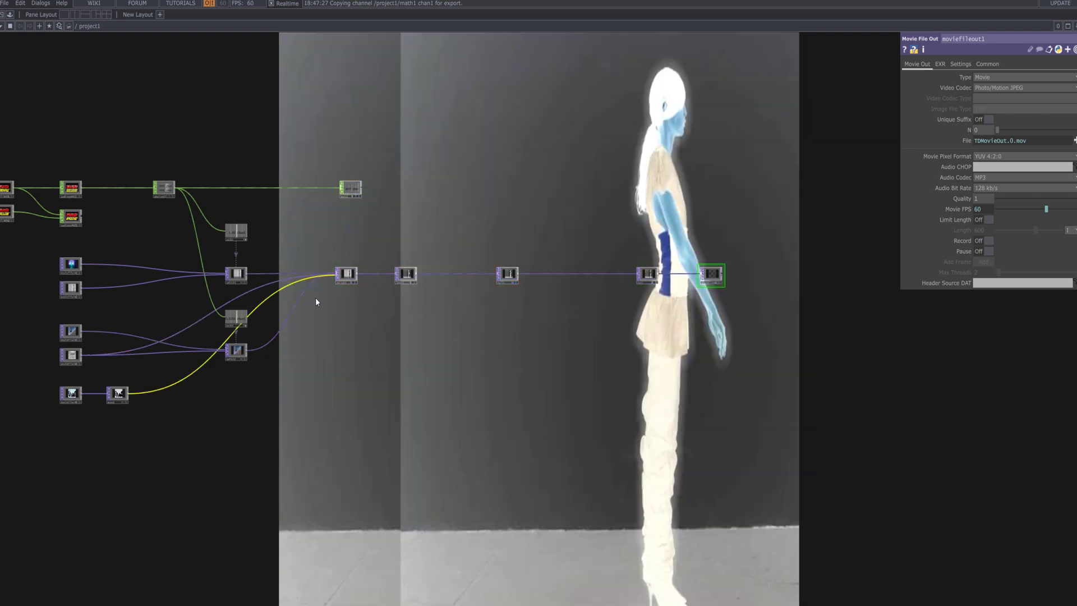
key(h)
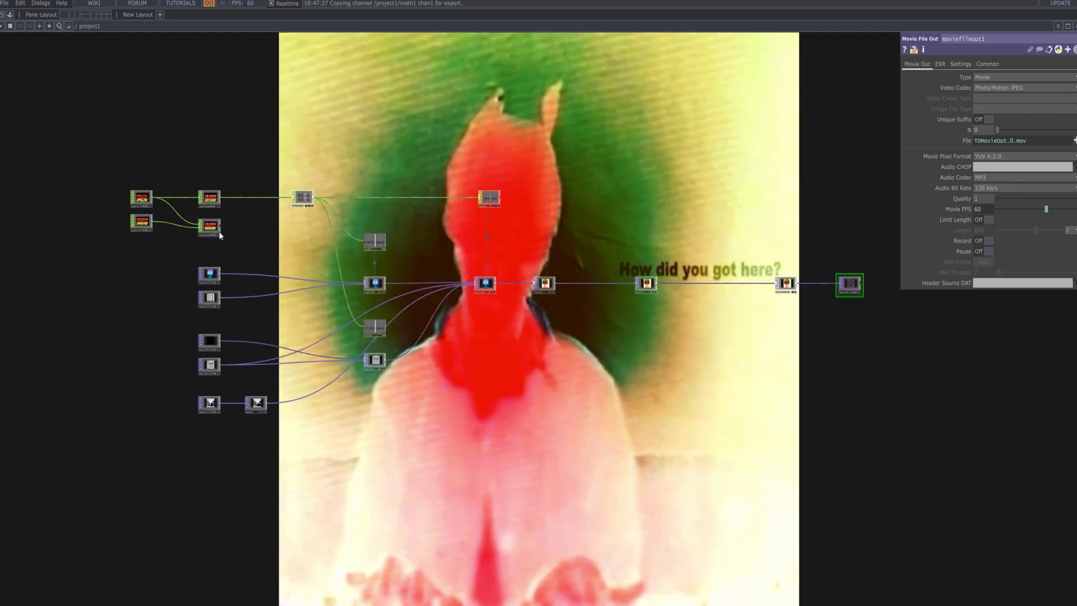
scroll(253, 209, up, 5)
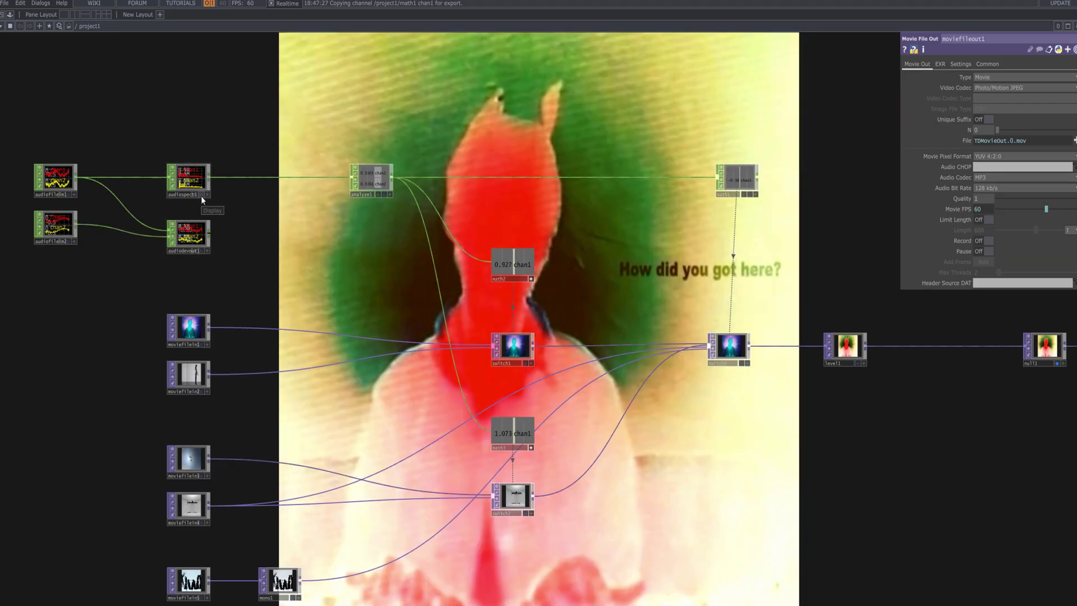
Briefly inspect audiospect1 and analyze1 displays, then preview switch3's output in the background
click(201, 195)
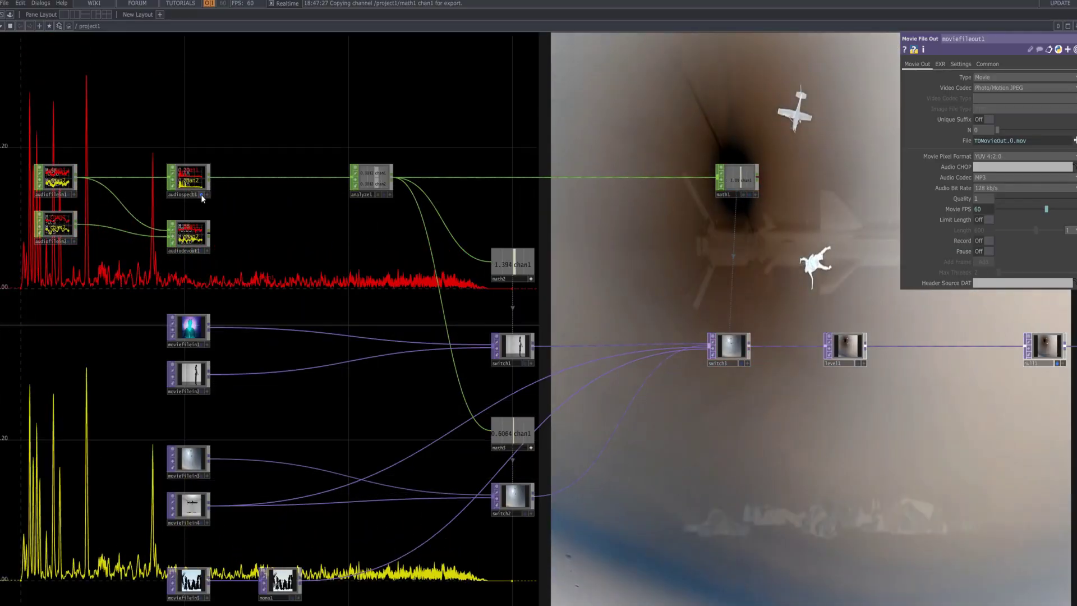
click(201, 194)
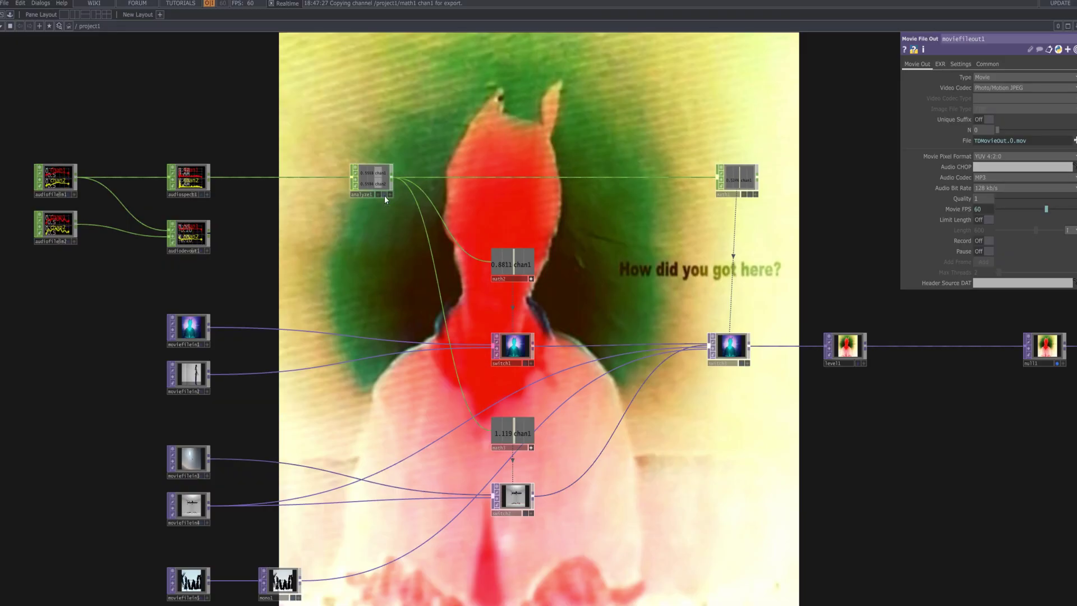
click(385, 195)
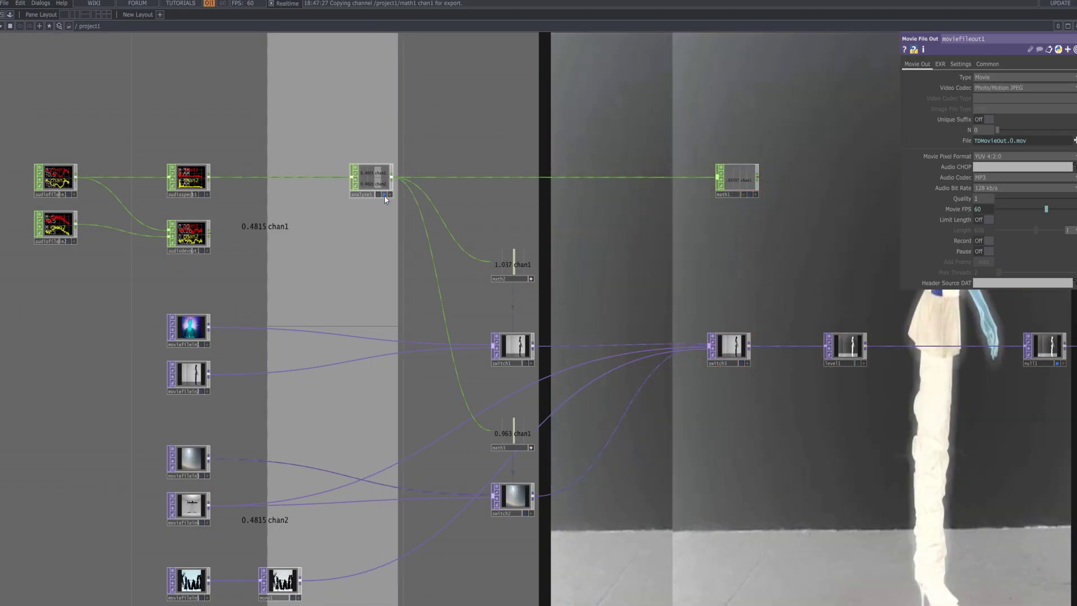
click(385, 196)
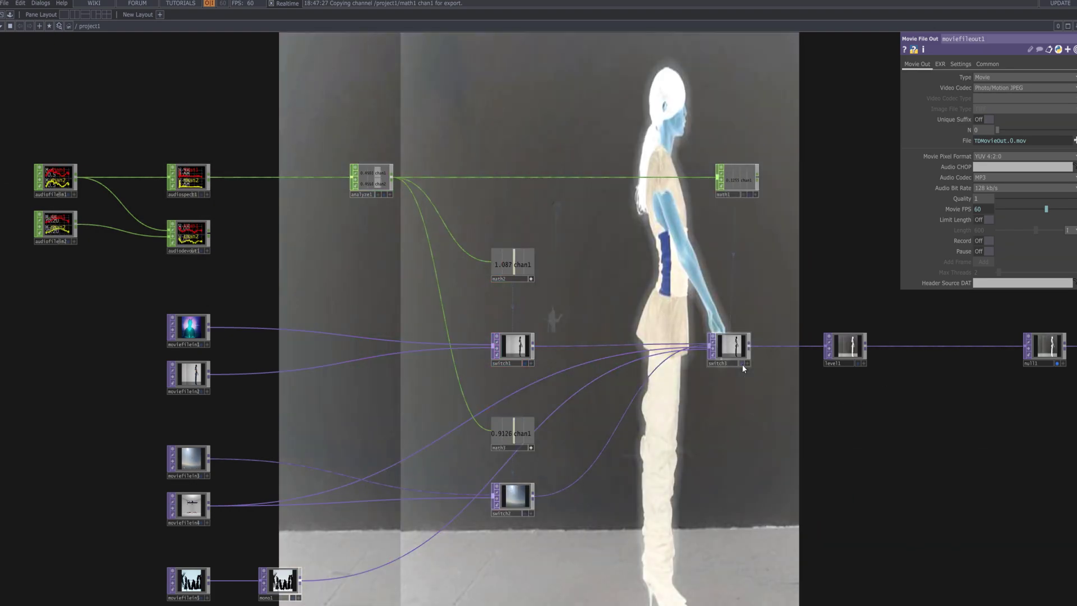
click(742, 364)
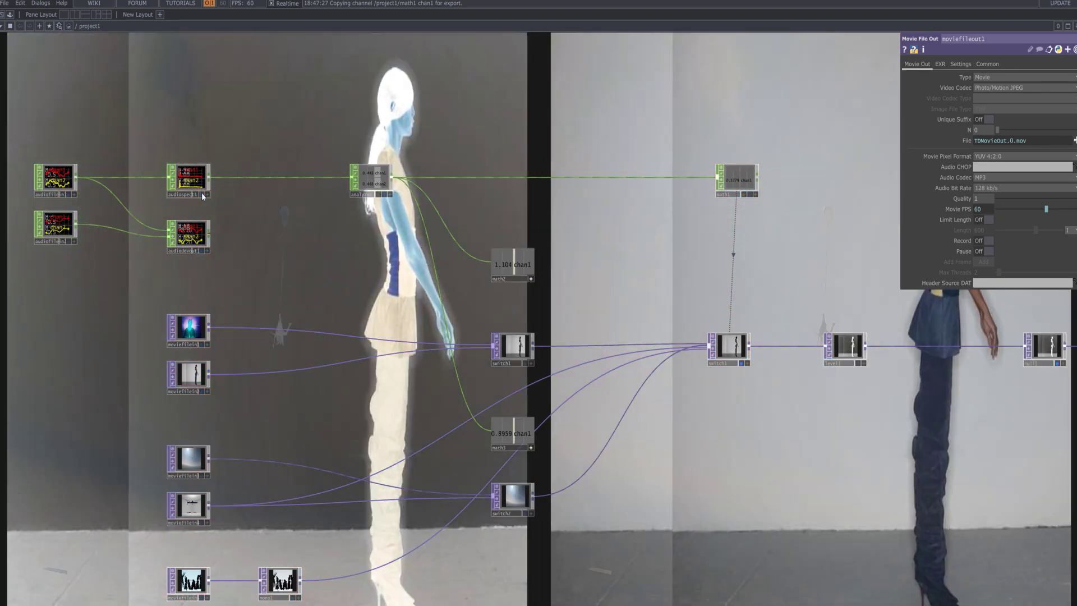
Display audiospect1 and out1 in the background, removing the switch3, level1 and null1 previews
click(200, 193)
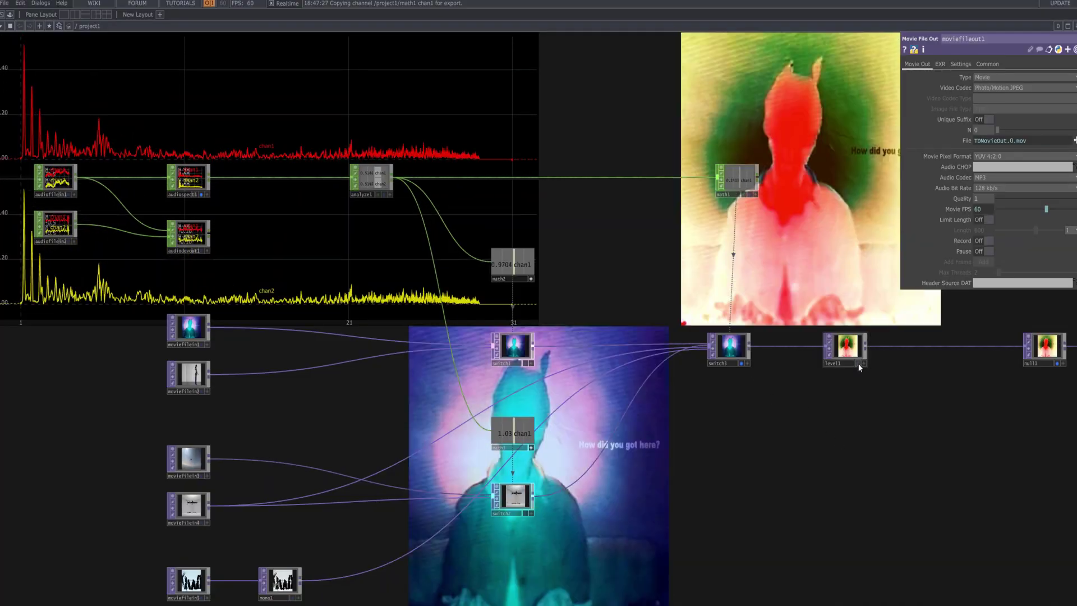
click(859, 364)
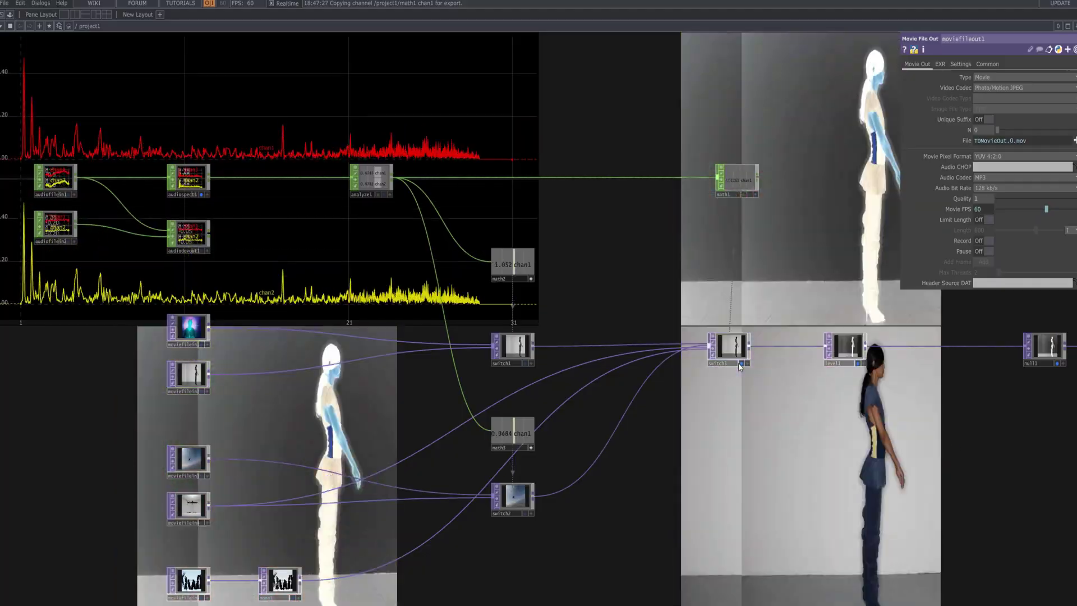
click(739, 364)
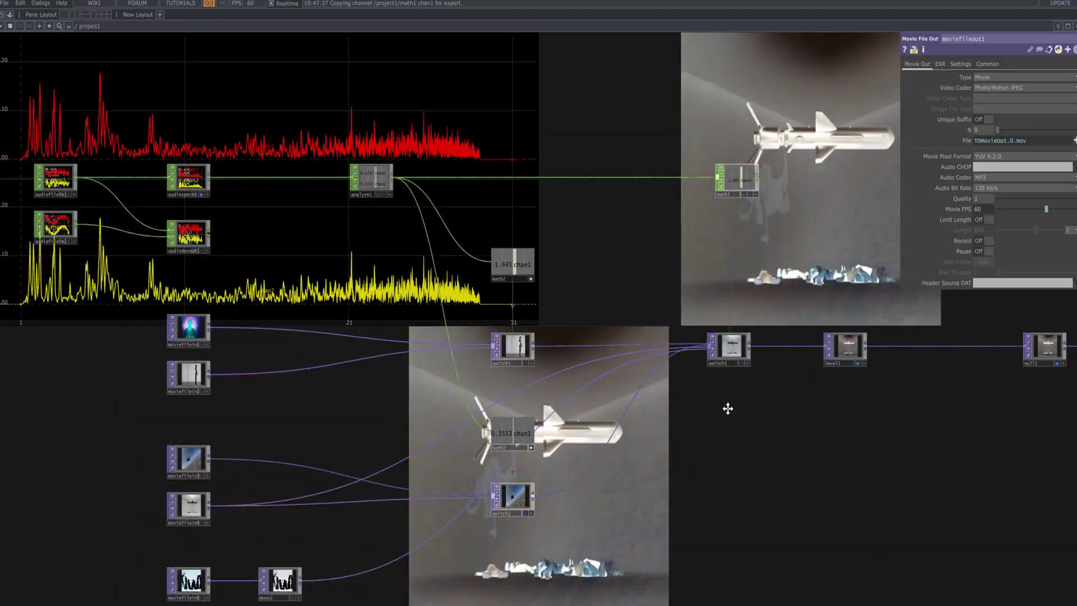
drag(728, 408, 313, 396)
click(914, 350)
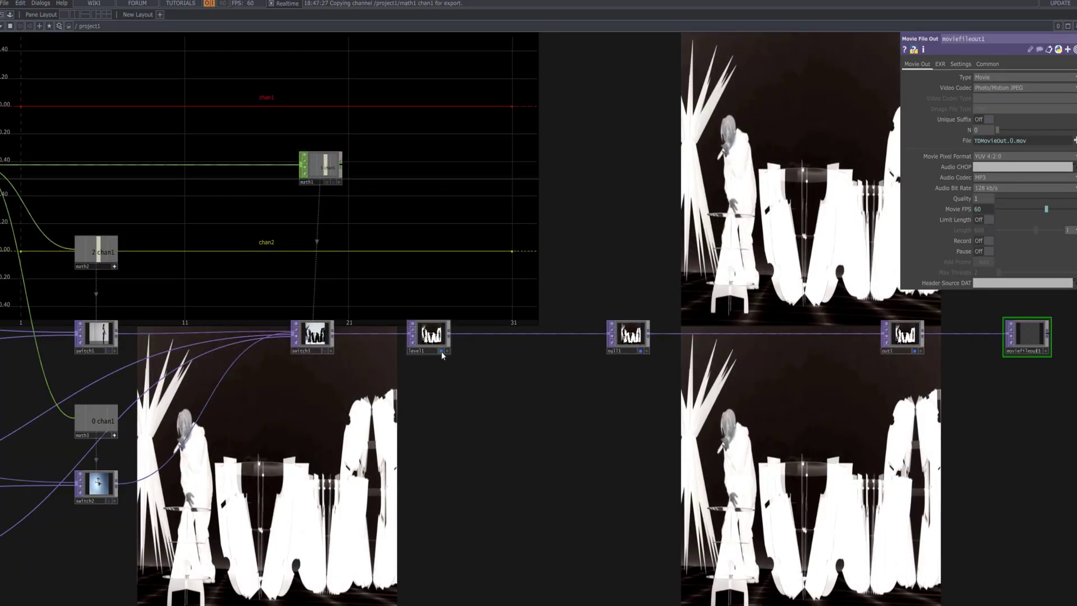
click(441, 352)
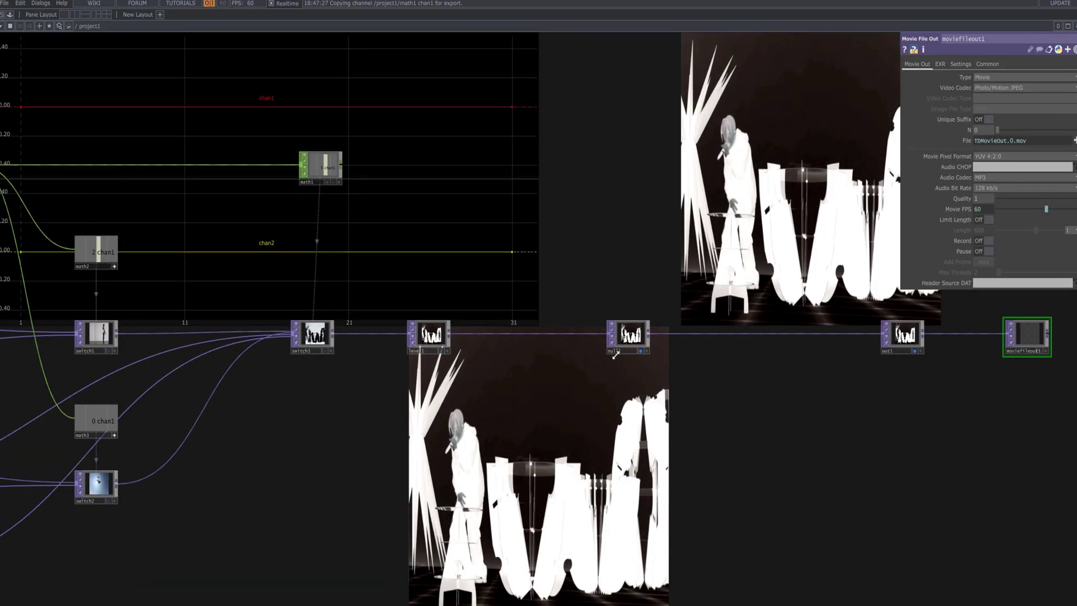
click(641, 350)
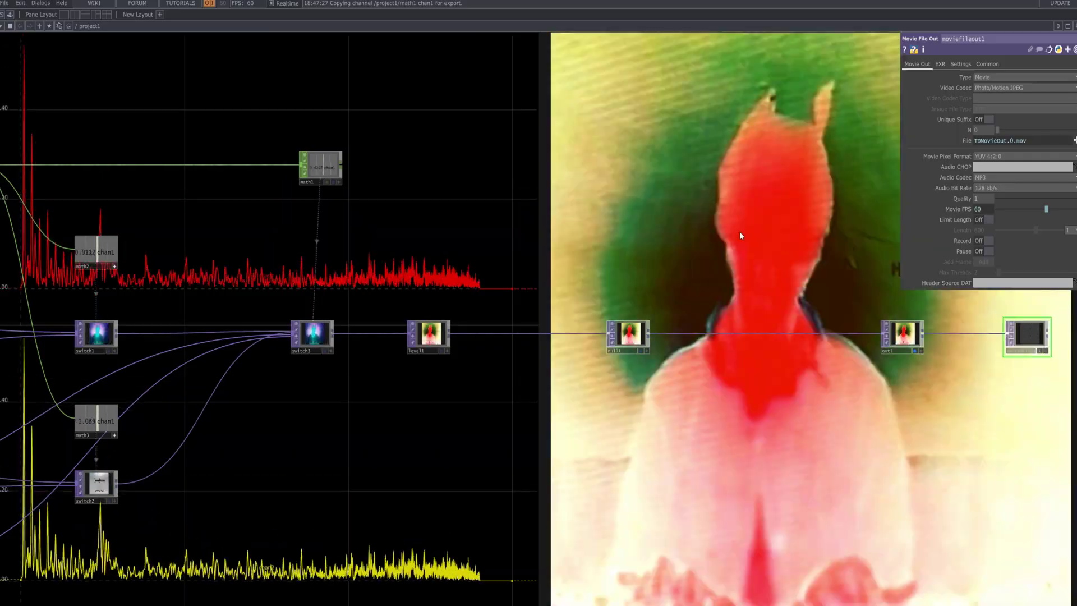
Zoom out and turn on the Display flags of analyze1 and switch3
right_click(738, 229)
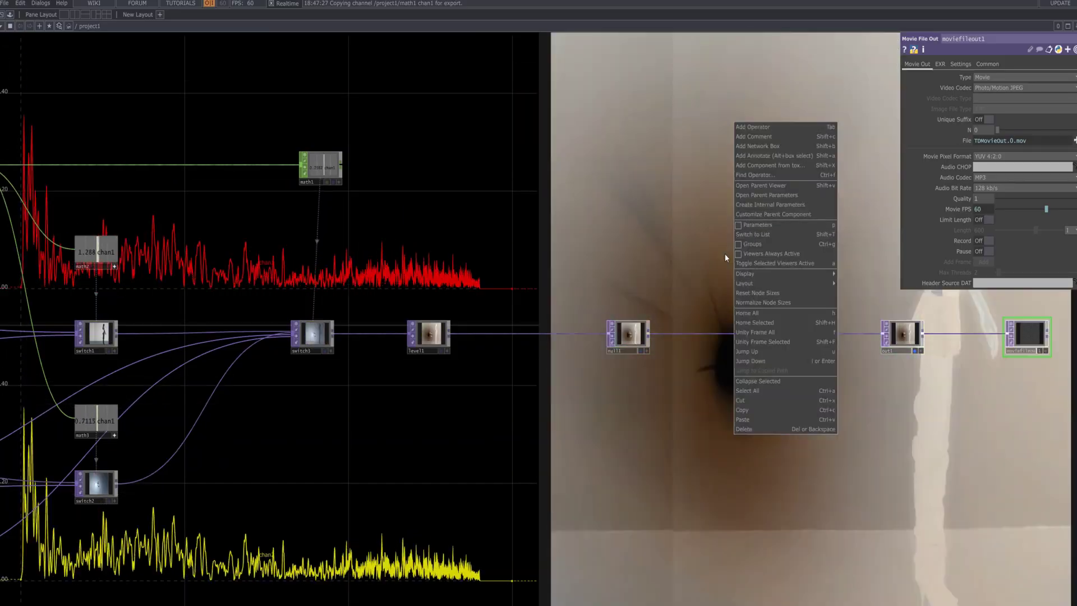
click(715, 261)
scroll(716, 262, down, 5)
drag(681, 300, 513, 329)
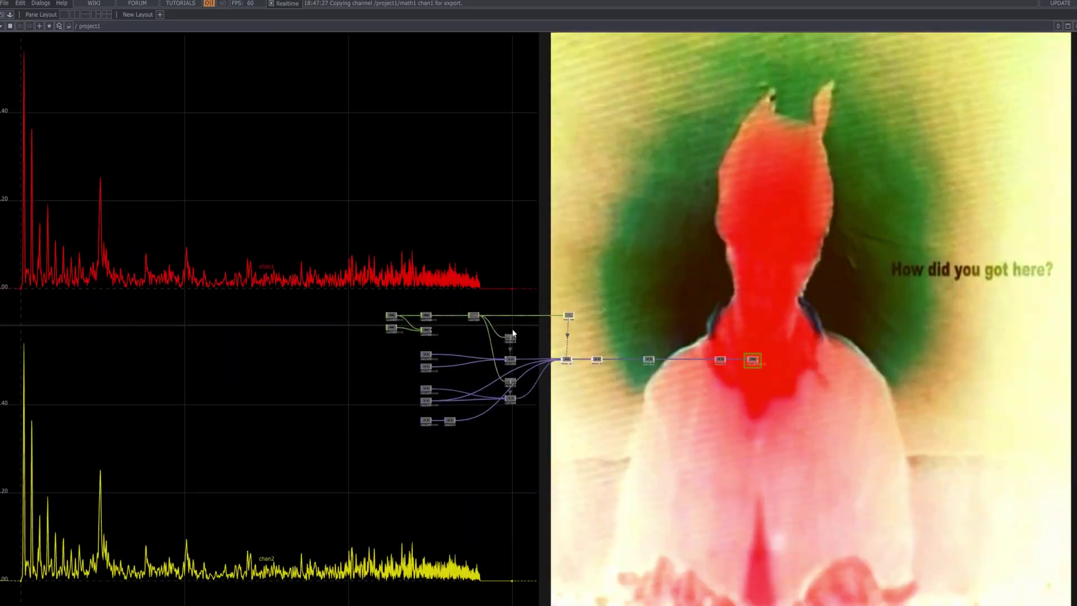
scroll(422, 333, up, 2)
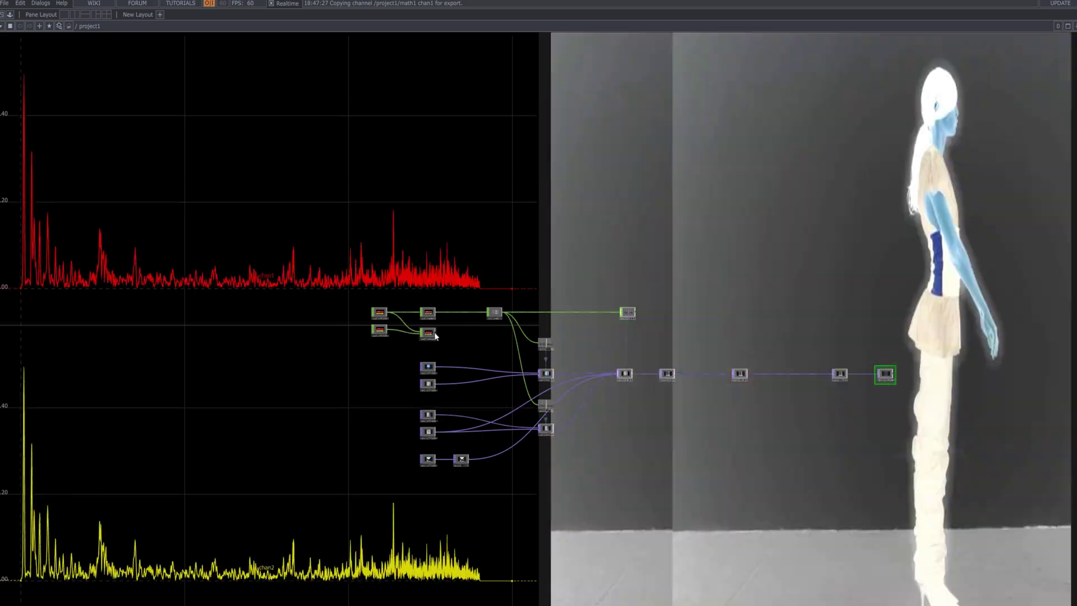
scroll(440, 332, up, 2)
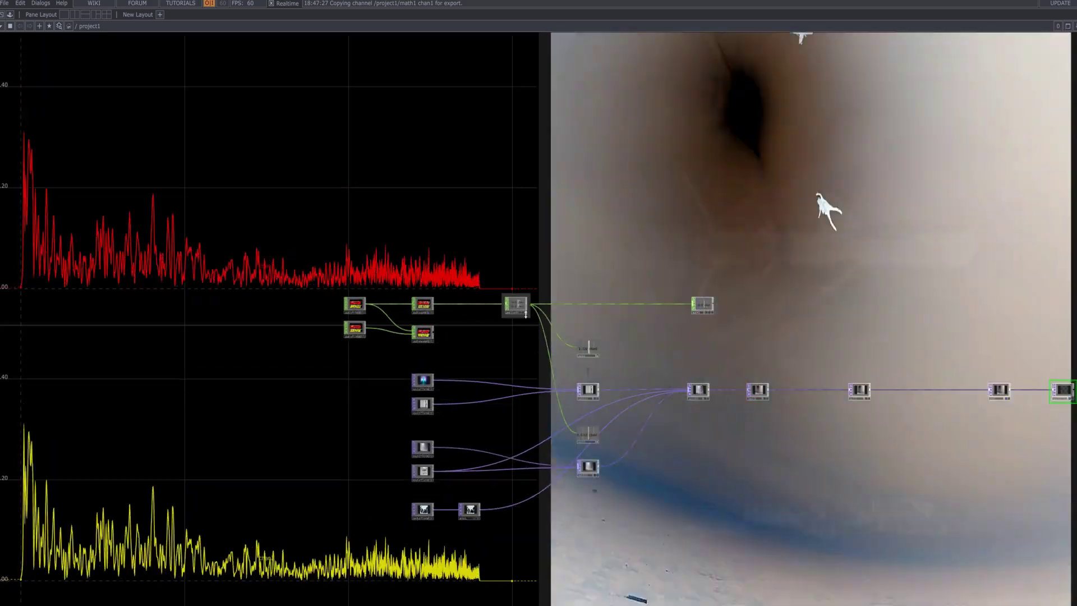
scroll(521, 311, up, 3)
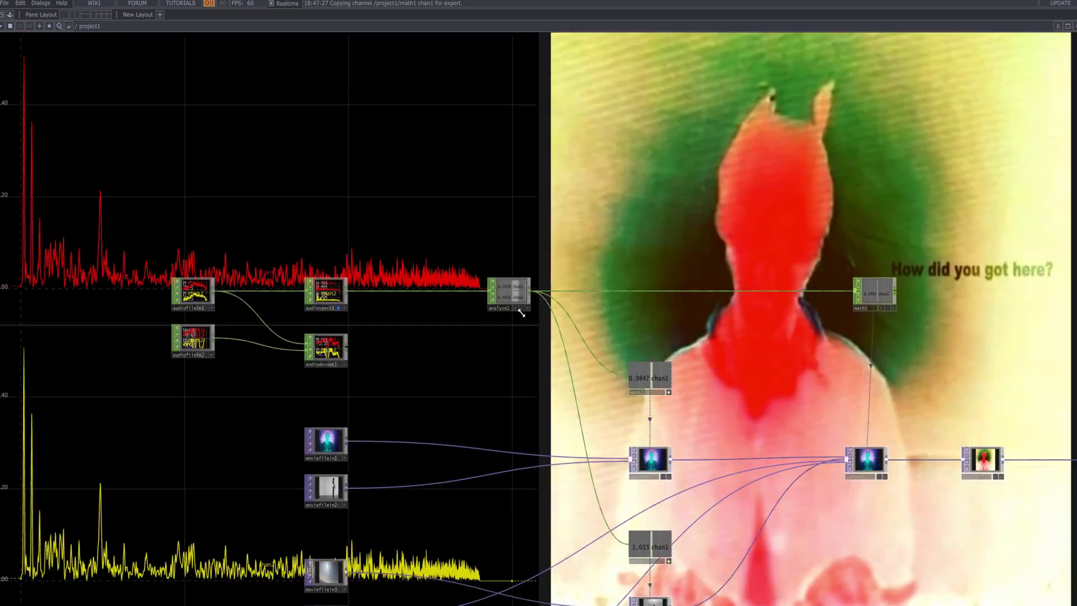
click(521, 309)
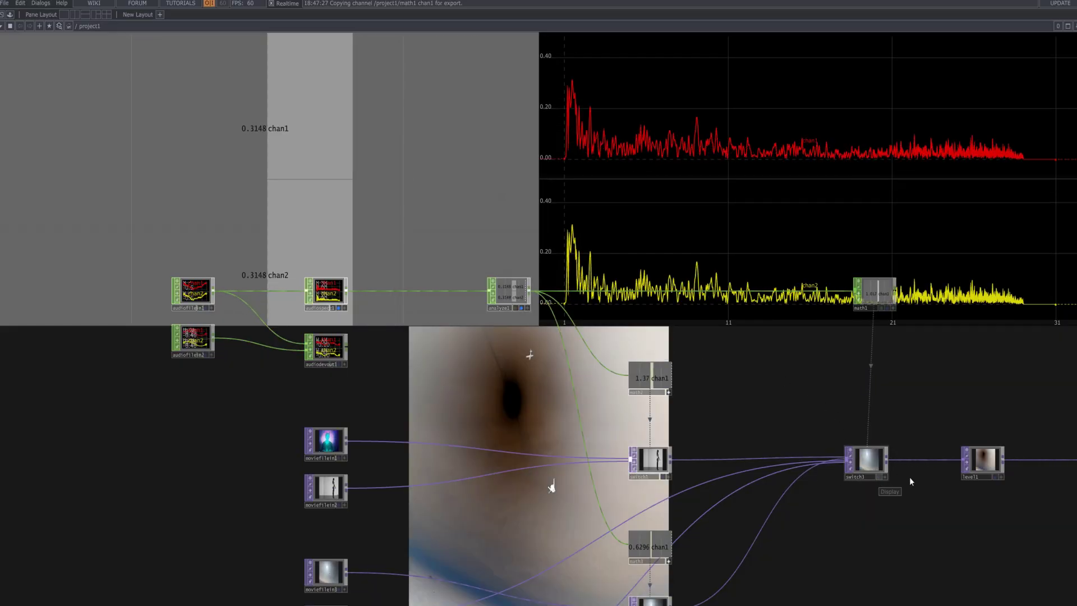
click(879, 477)
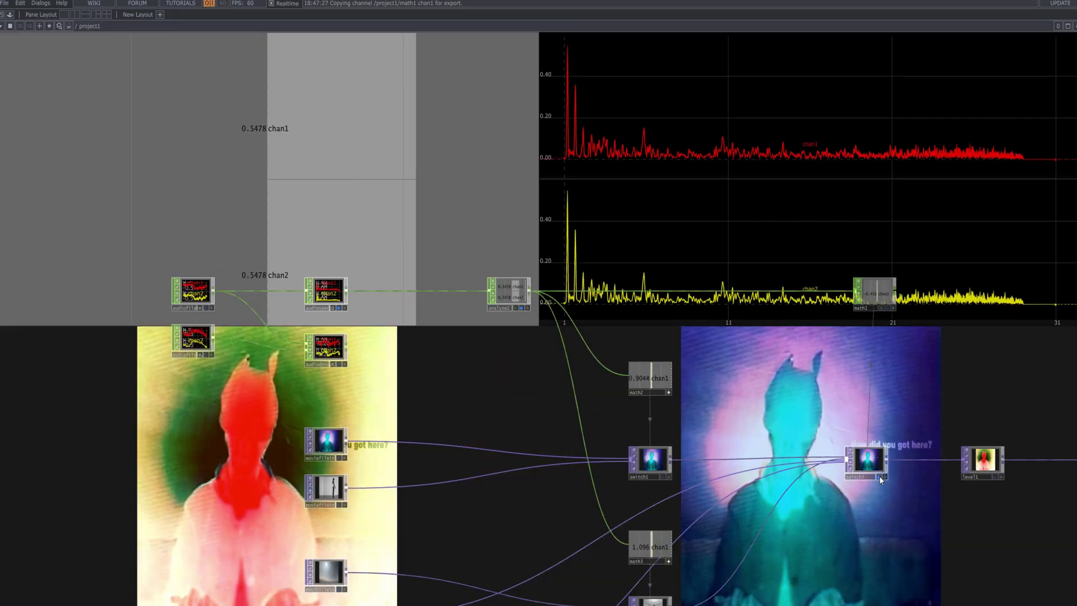
Pan and zoom so the whole network sits in the upper half of the view
scroll(775, 396, down, 4)
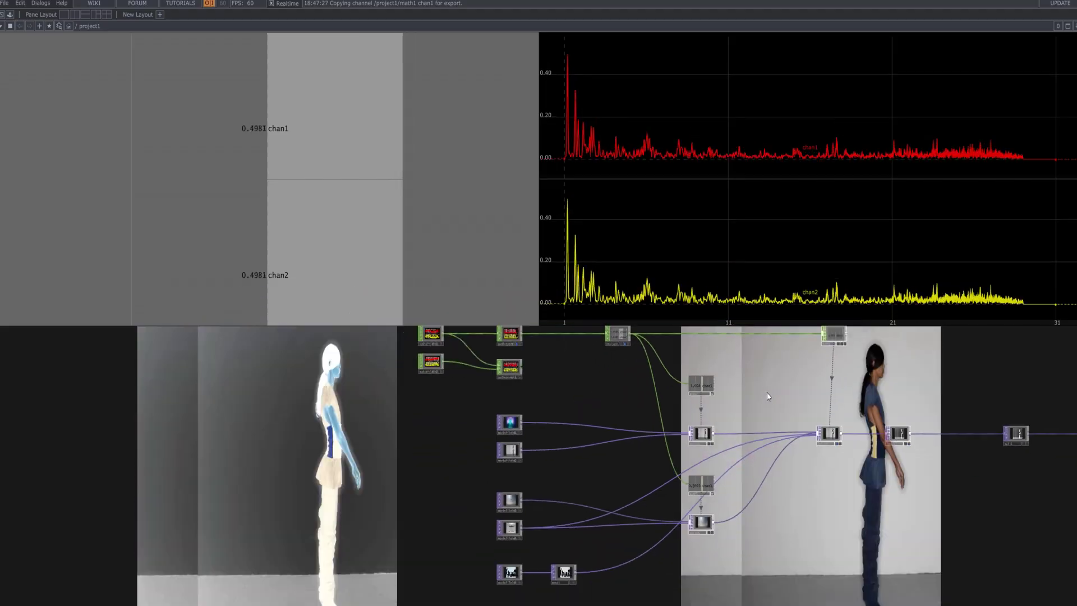
drag(847, 340, 640, 308)
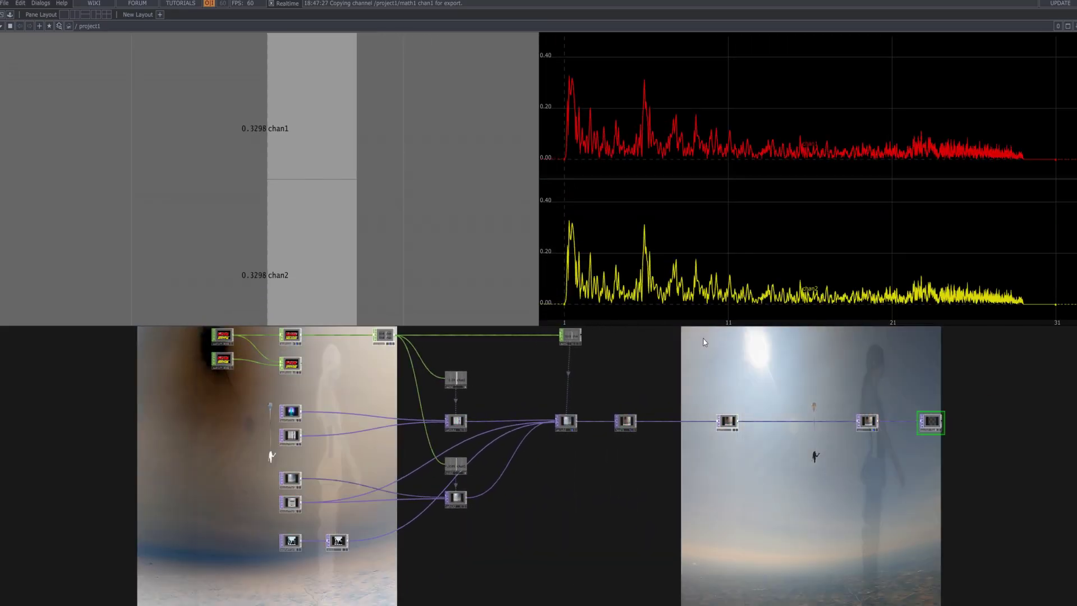
scroll(743, 311, down, 2)
drag(742, 311, 702, 106)
scroll(728, 133, up, 3)
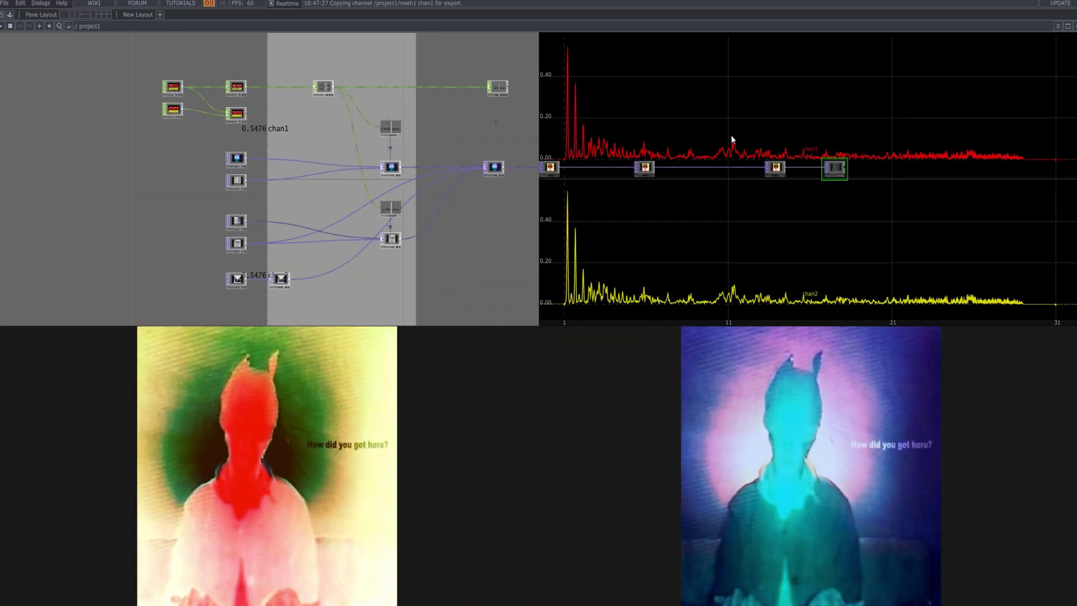
drag(765, 146, 867, 141)
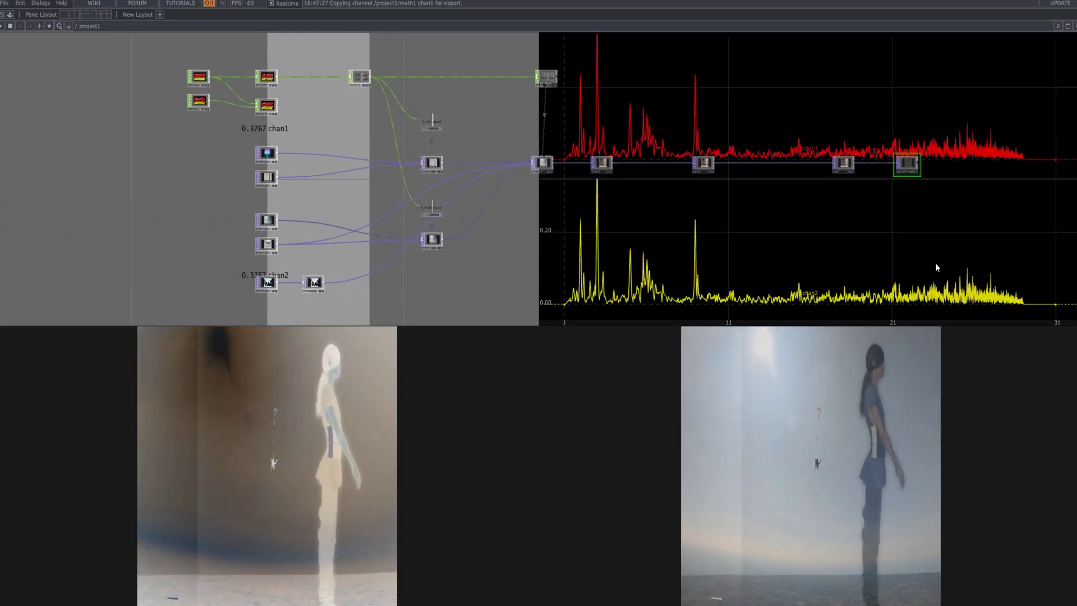